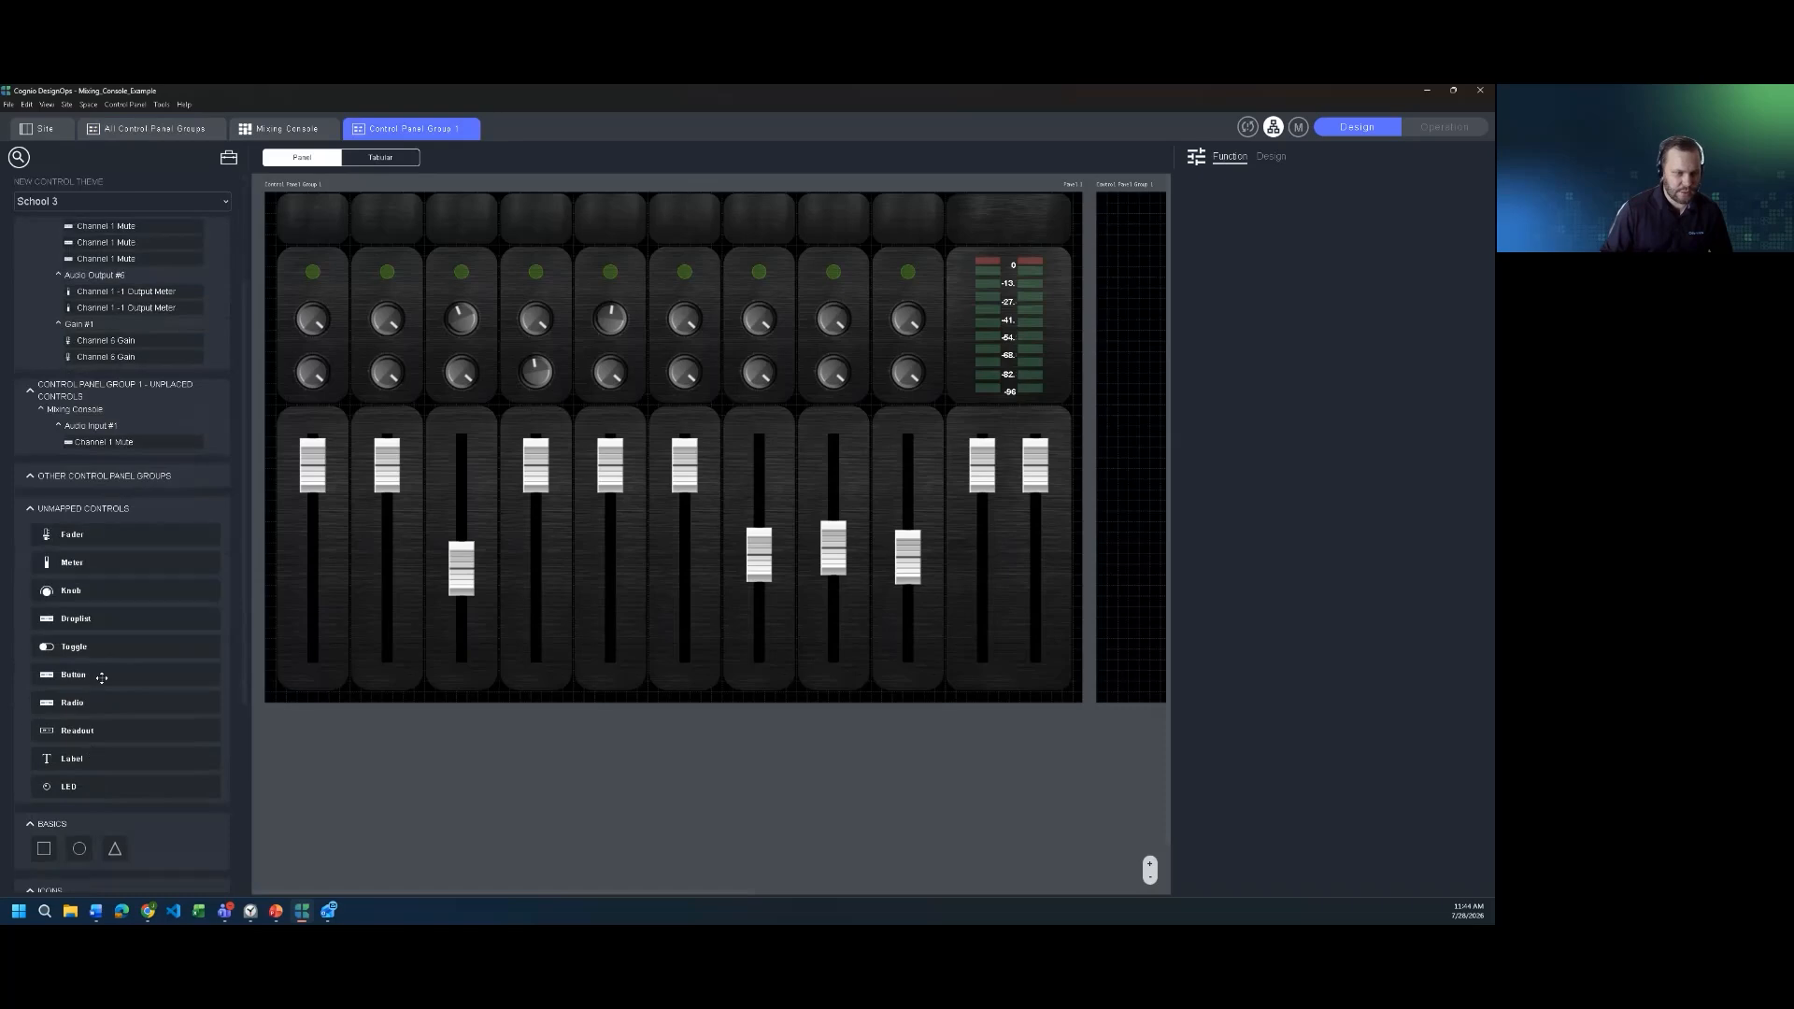
- Place an enlarged button at the base of the LIVE strip and set it to Navigation mode with Navigate to Next Control Panel
drag(102, 678, 1058, 688)
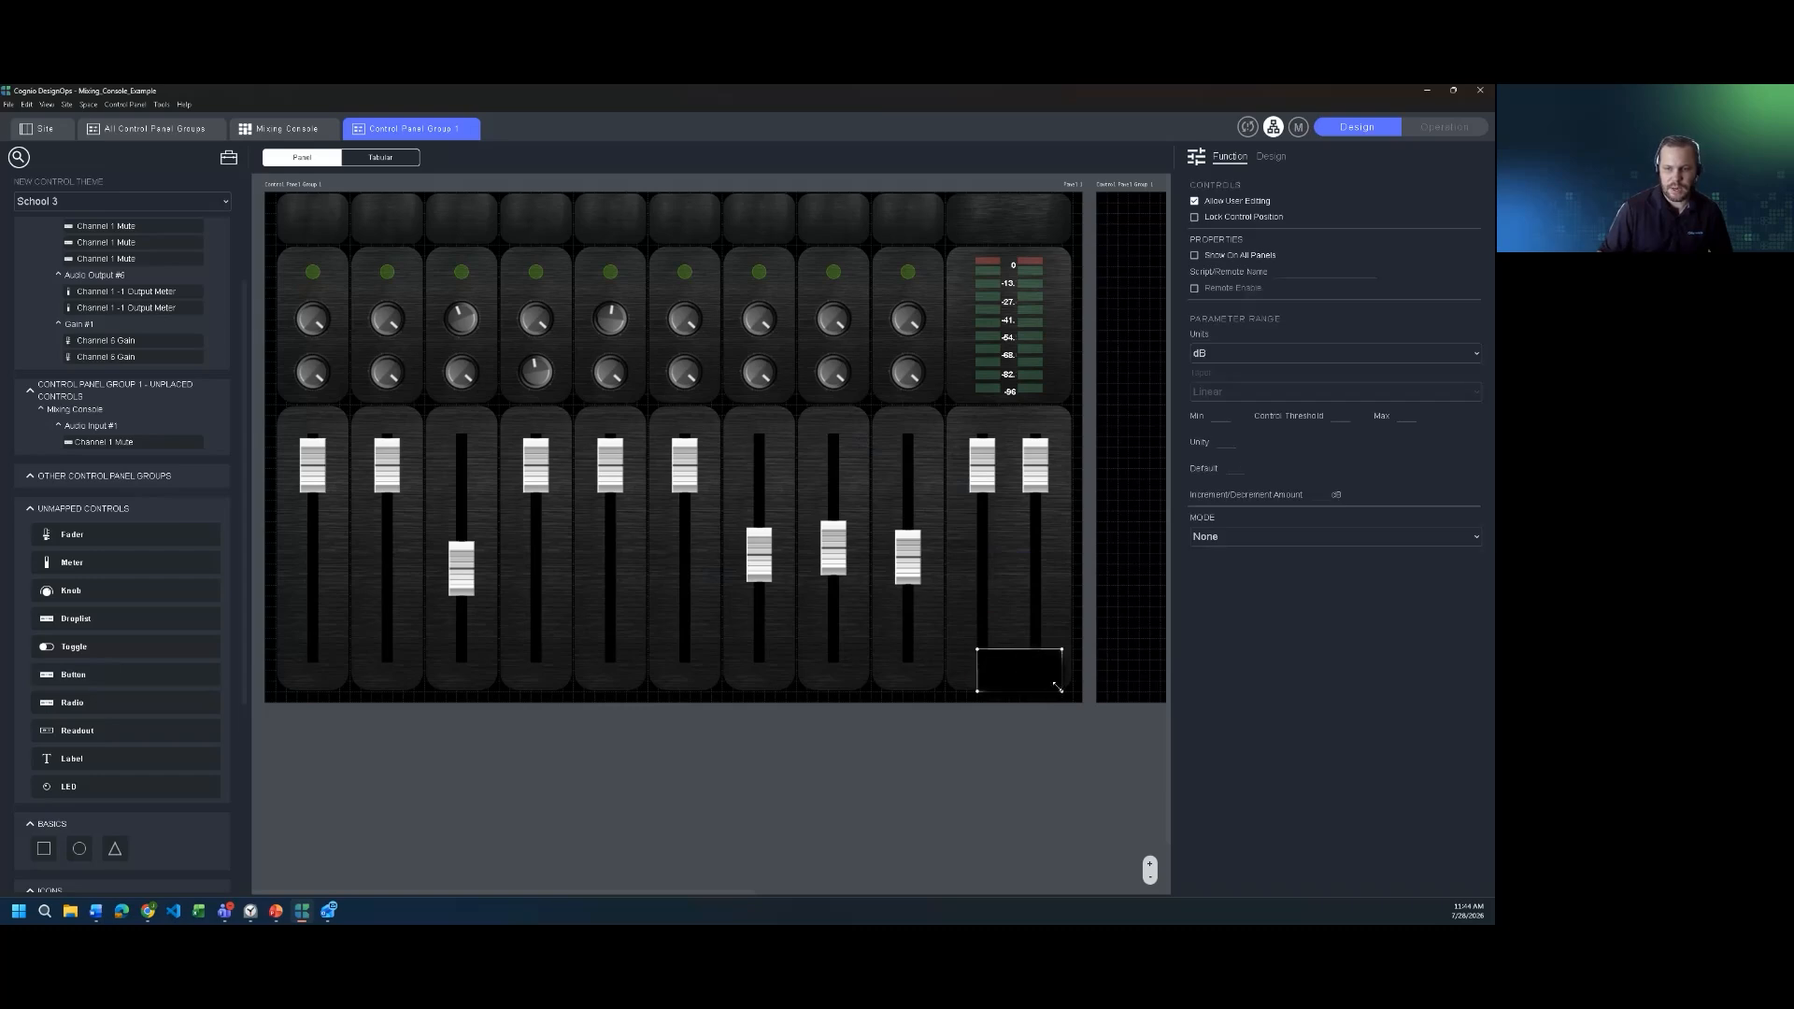
click(1361, 533)
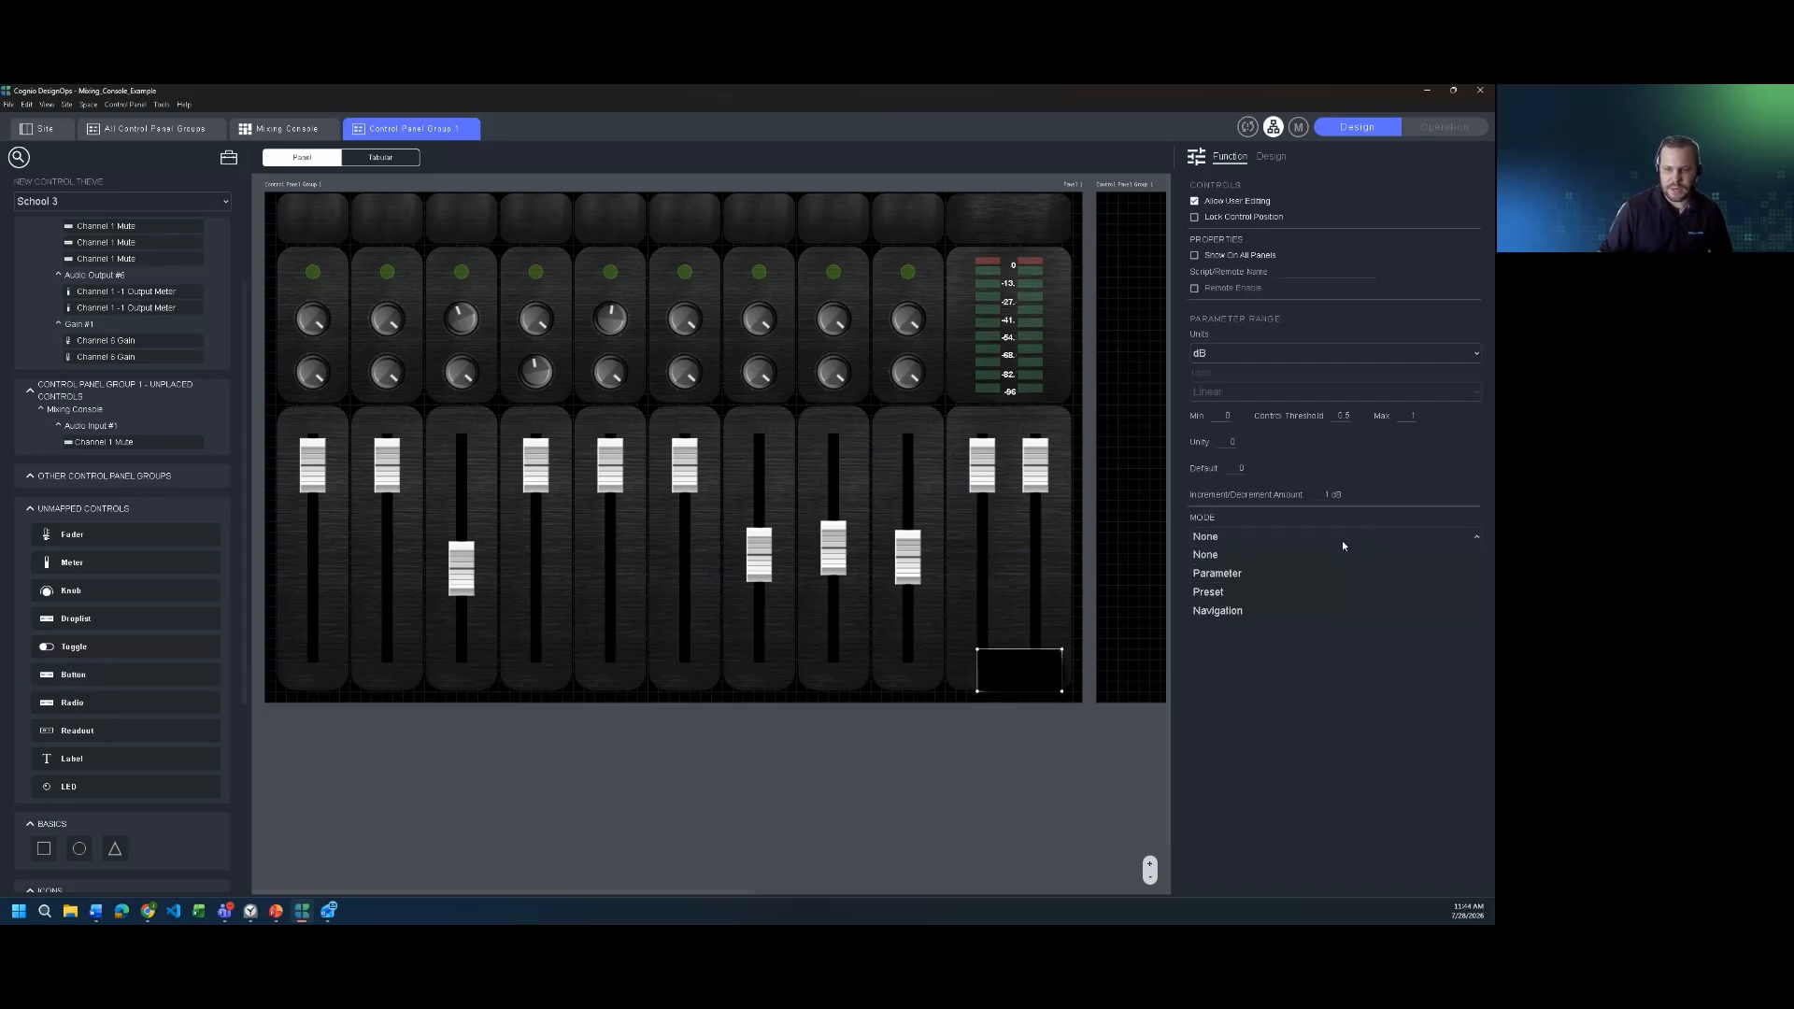
click(1255, 613)
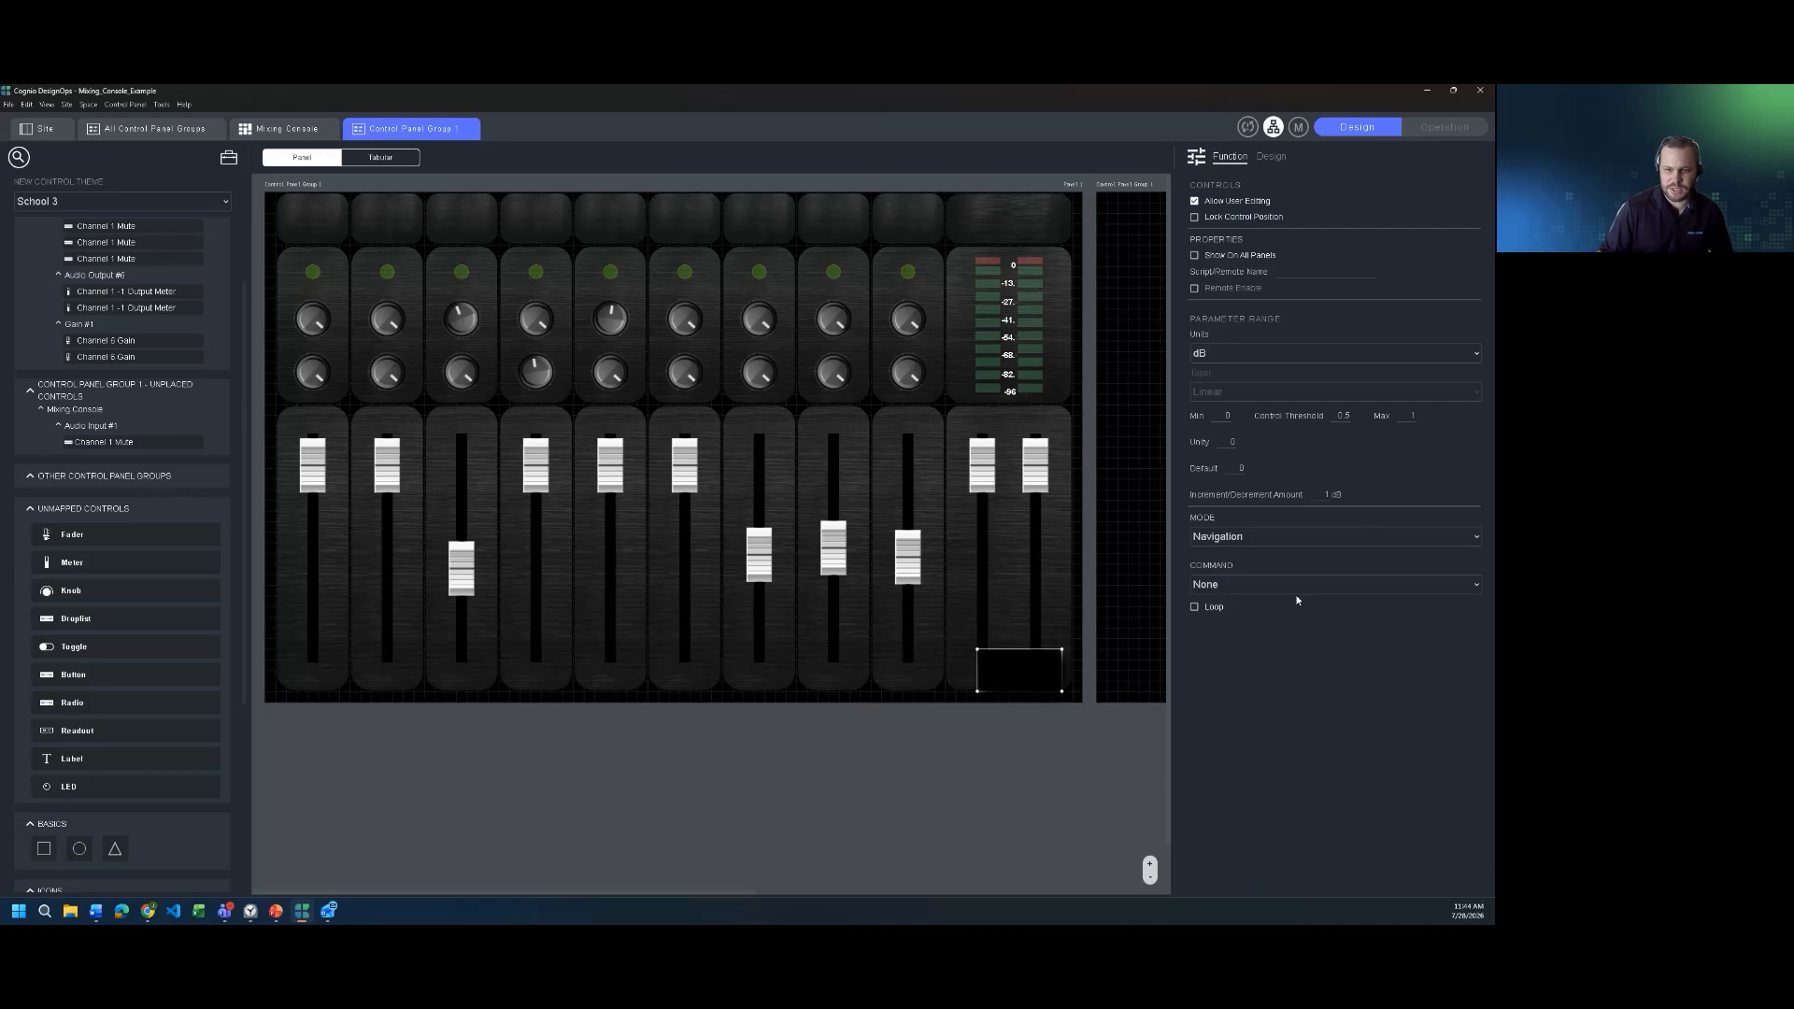
click(1298, 587)
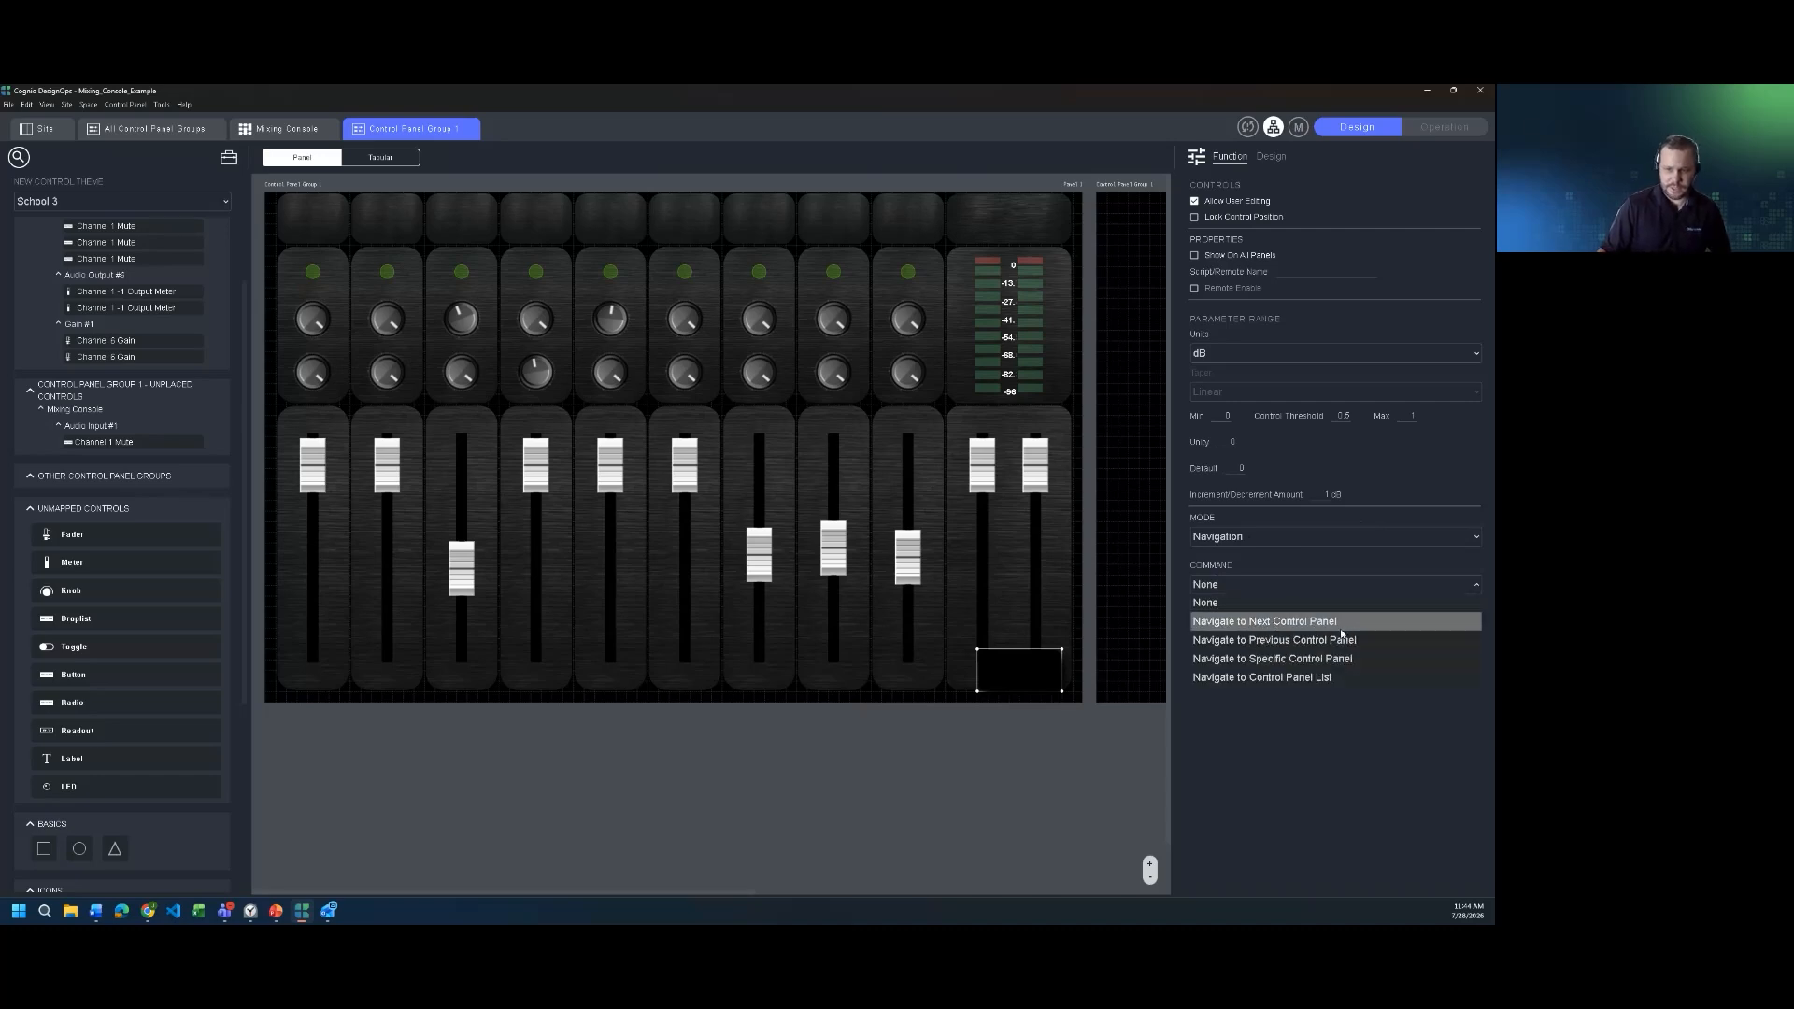
click(1330, 659)
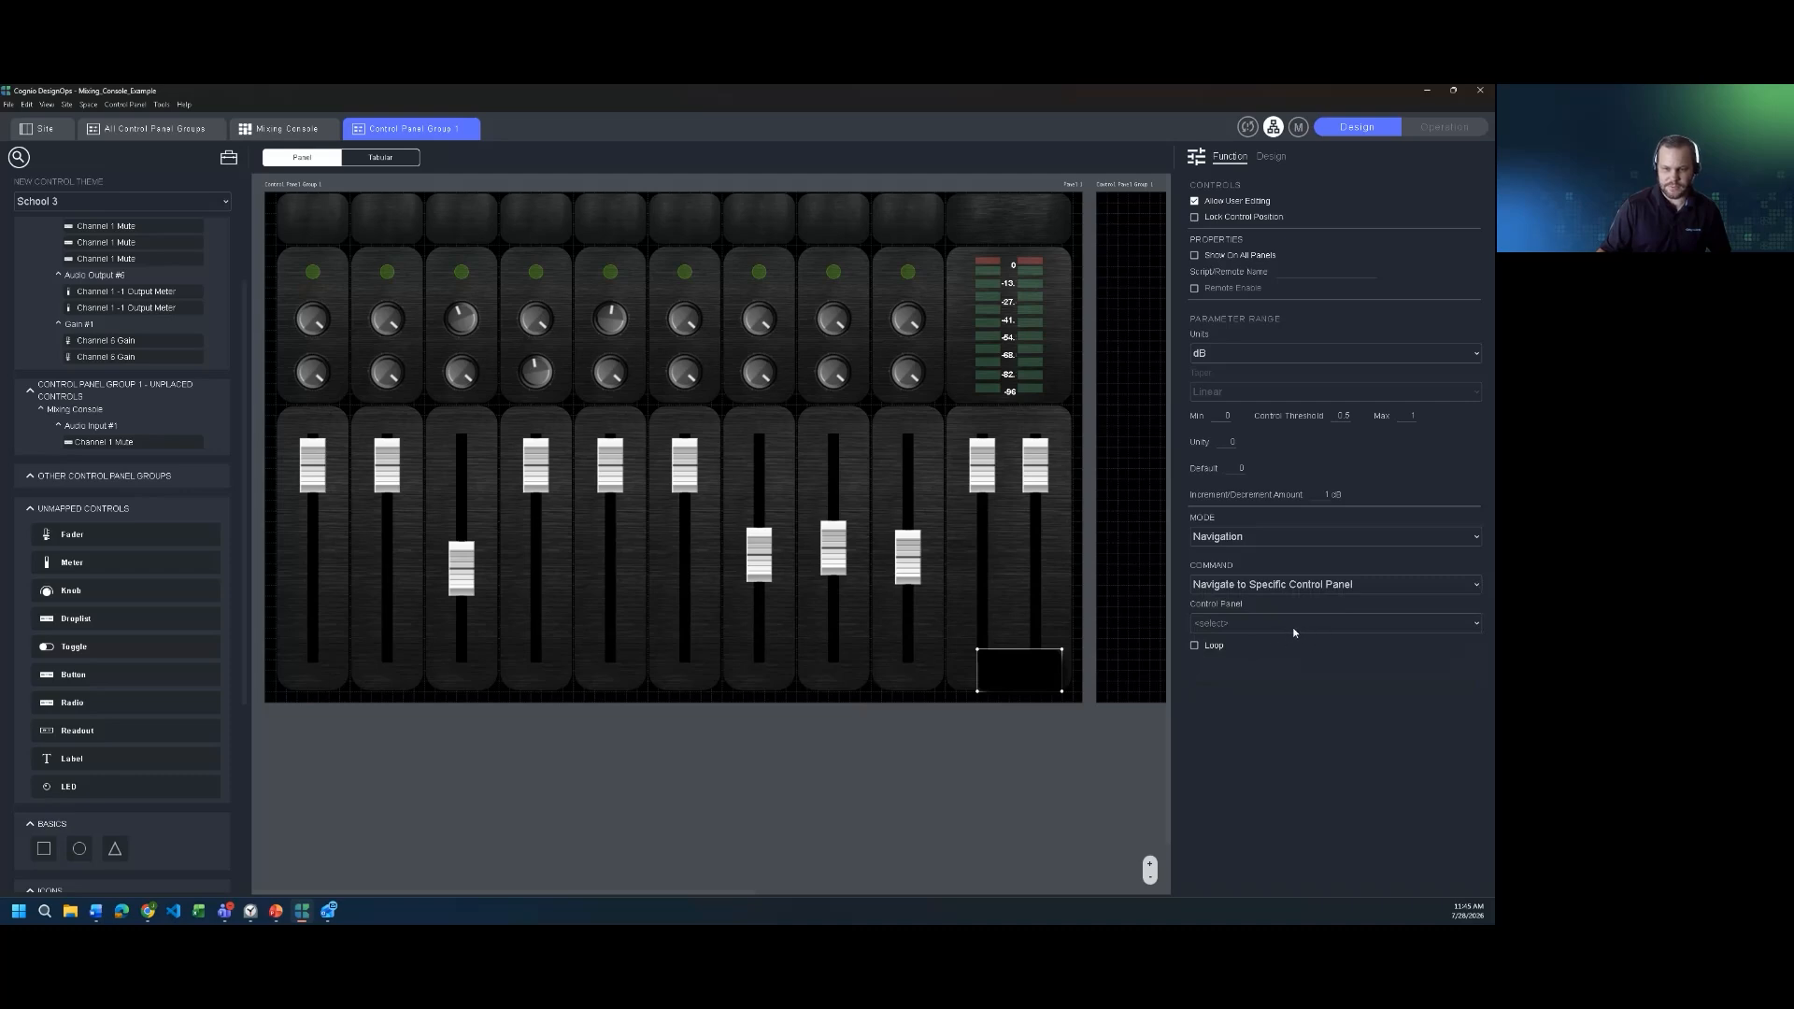
click(1322, 584)
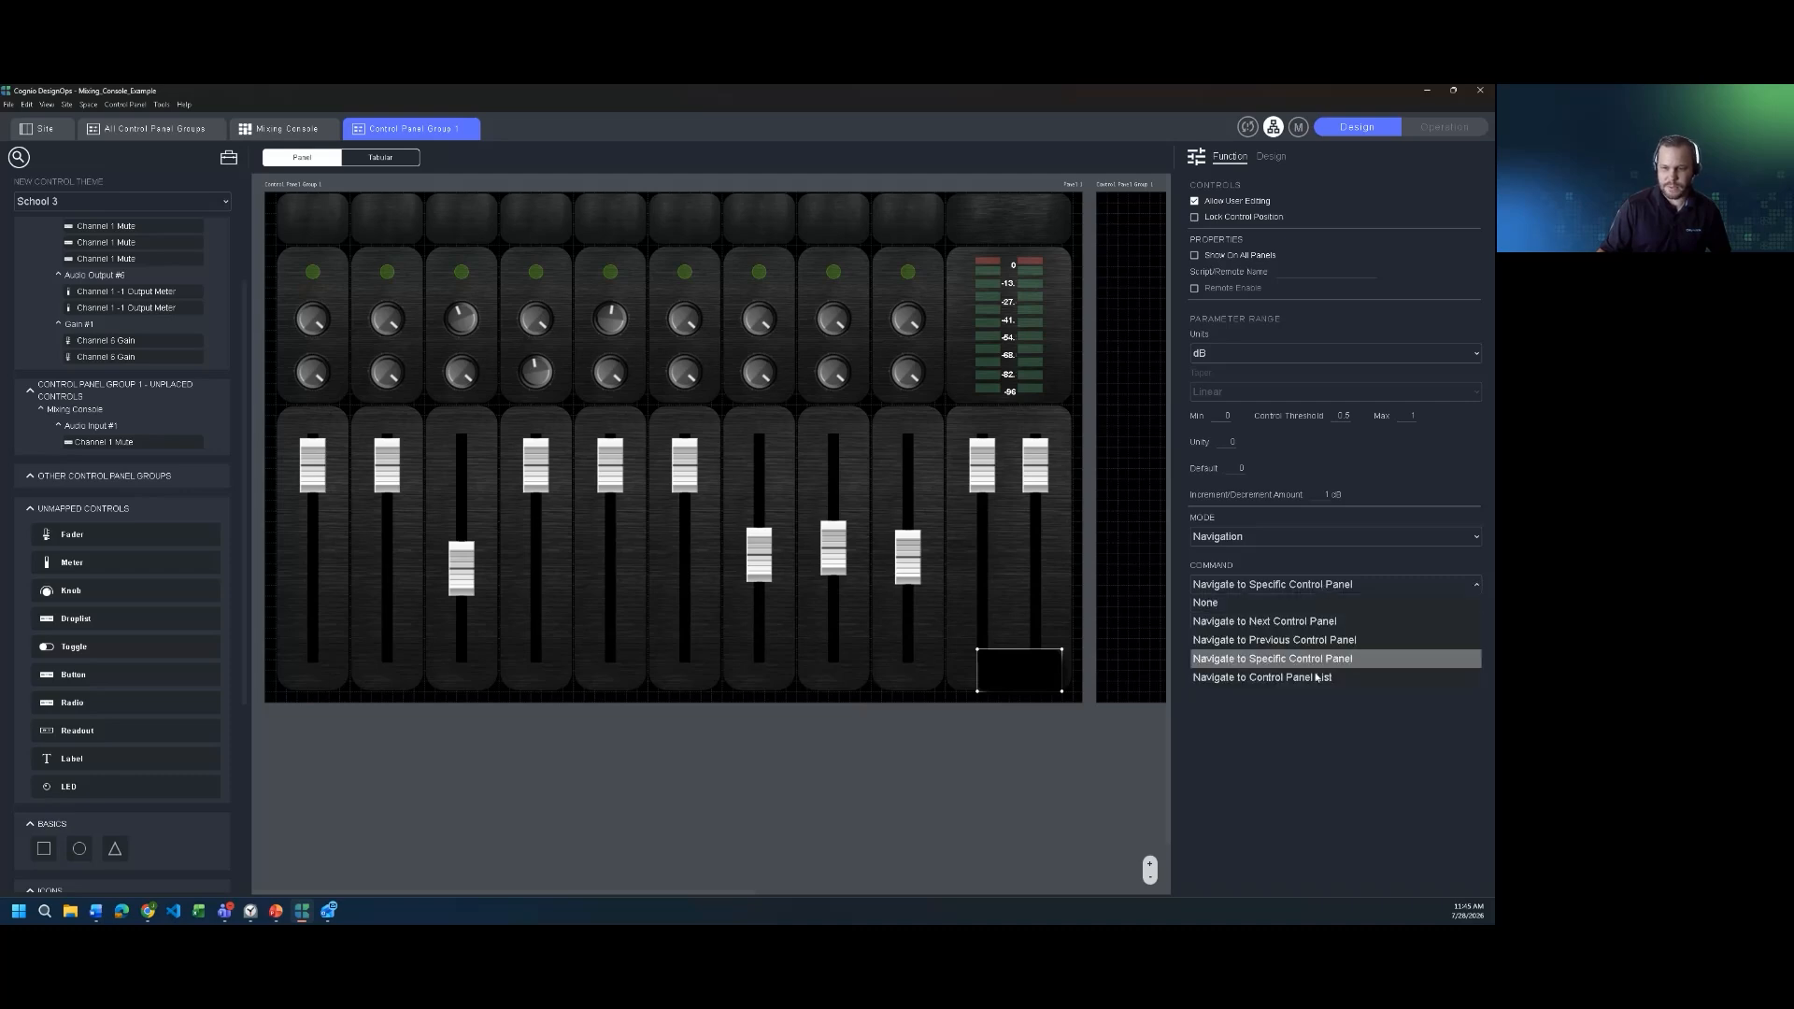
click(1315, 622)
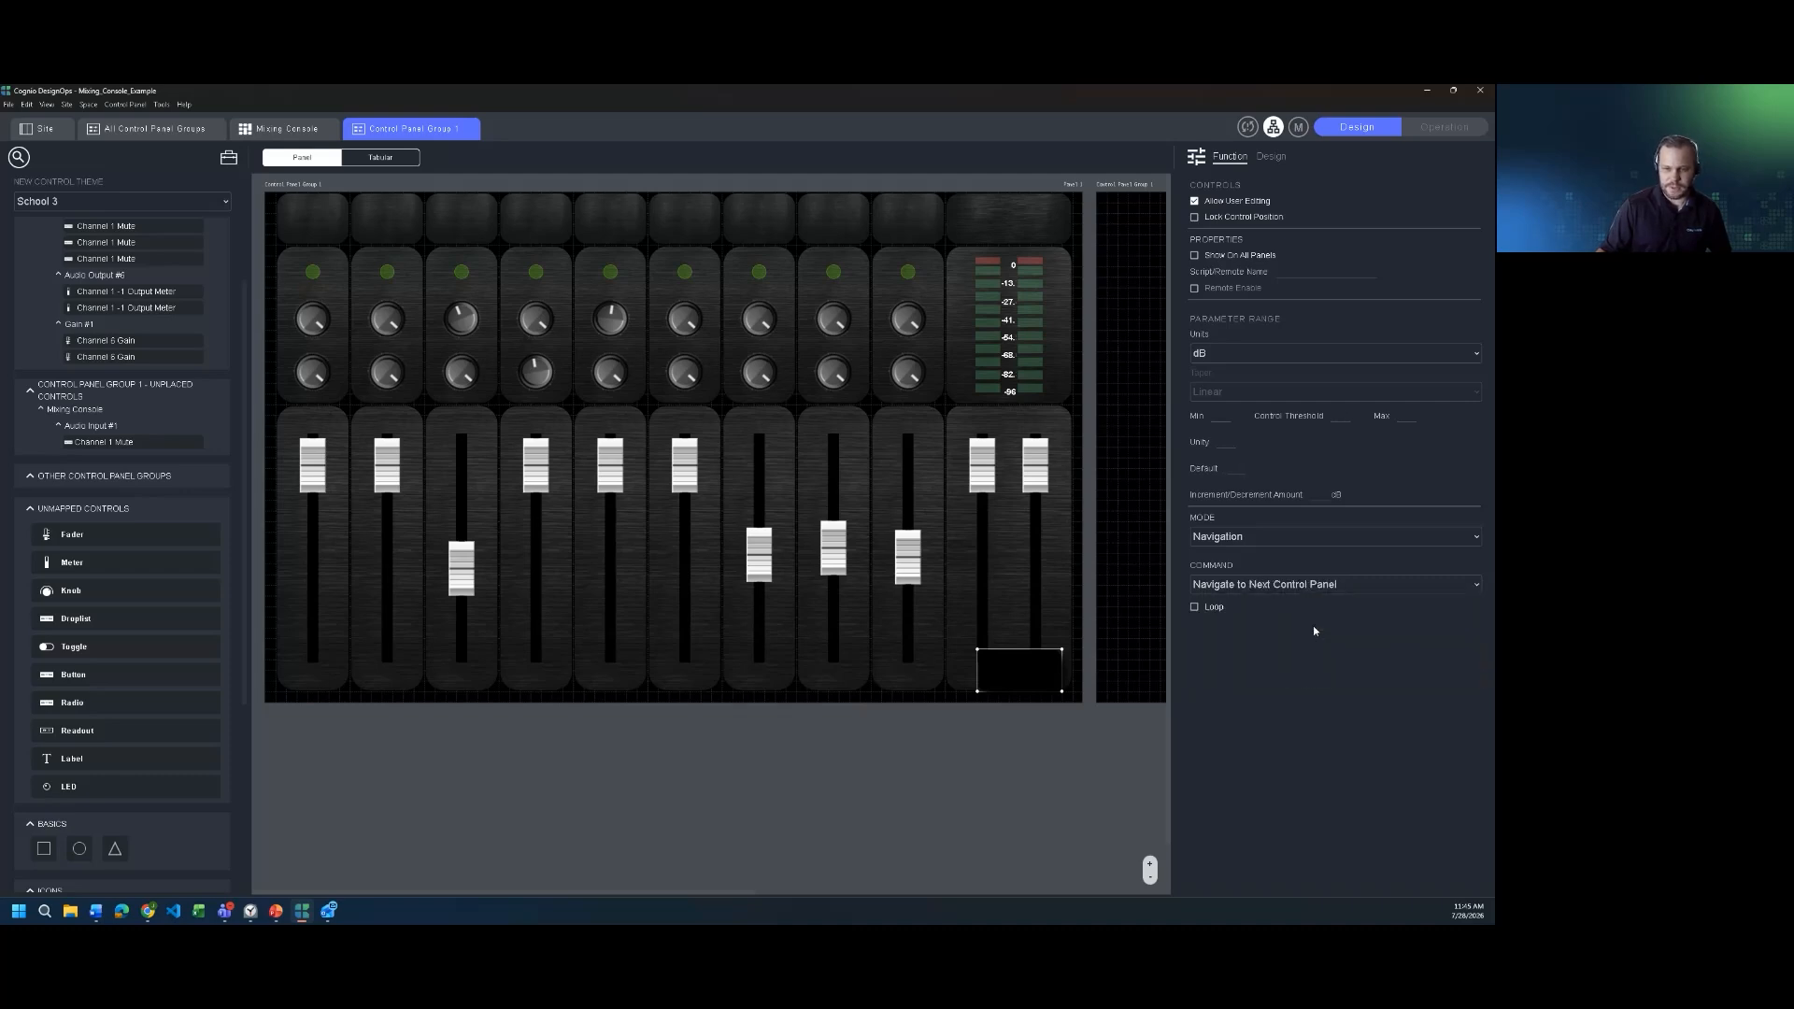
- Test the next-panel button in Operation mode and return to Design mode
click(1438, 133)
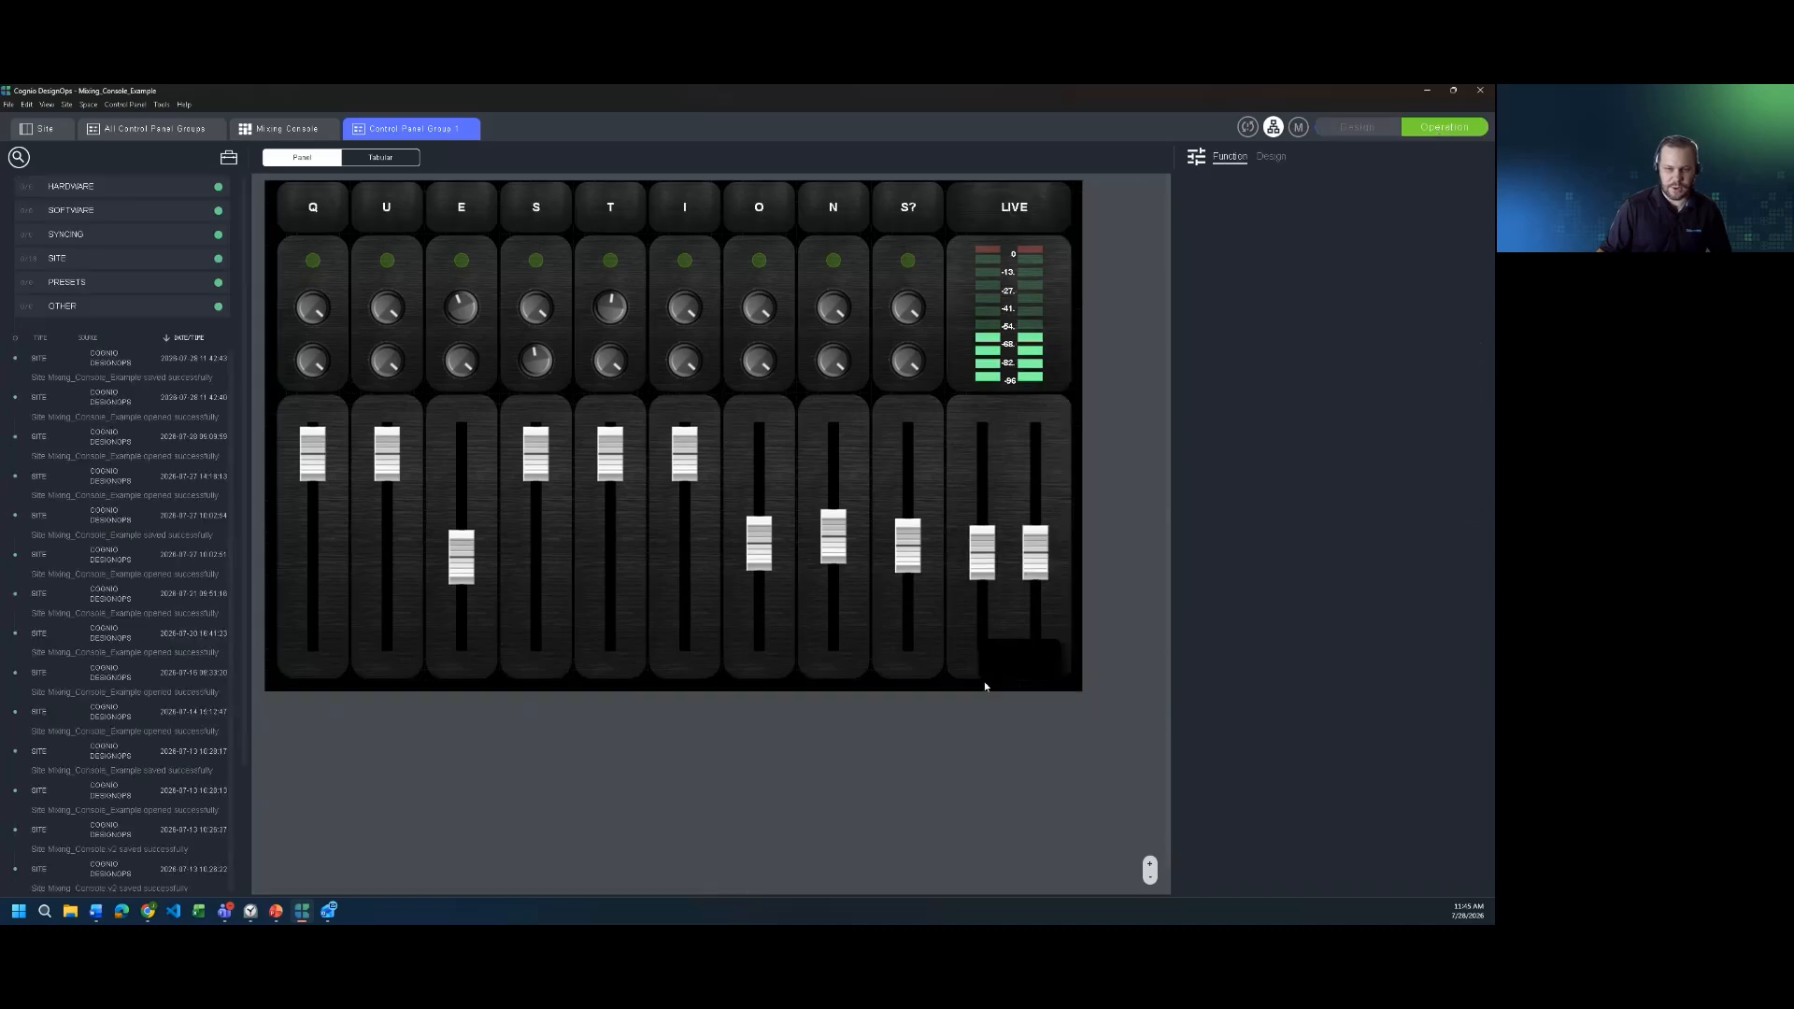
click(1039, 660)
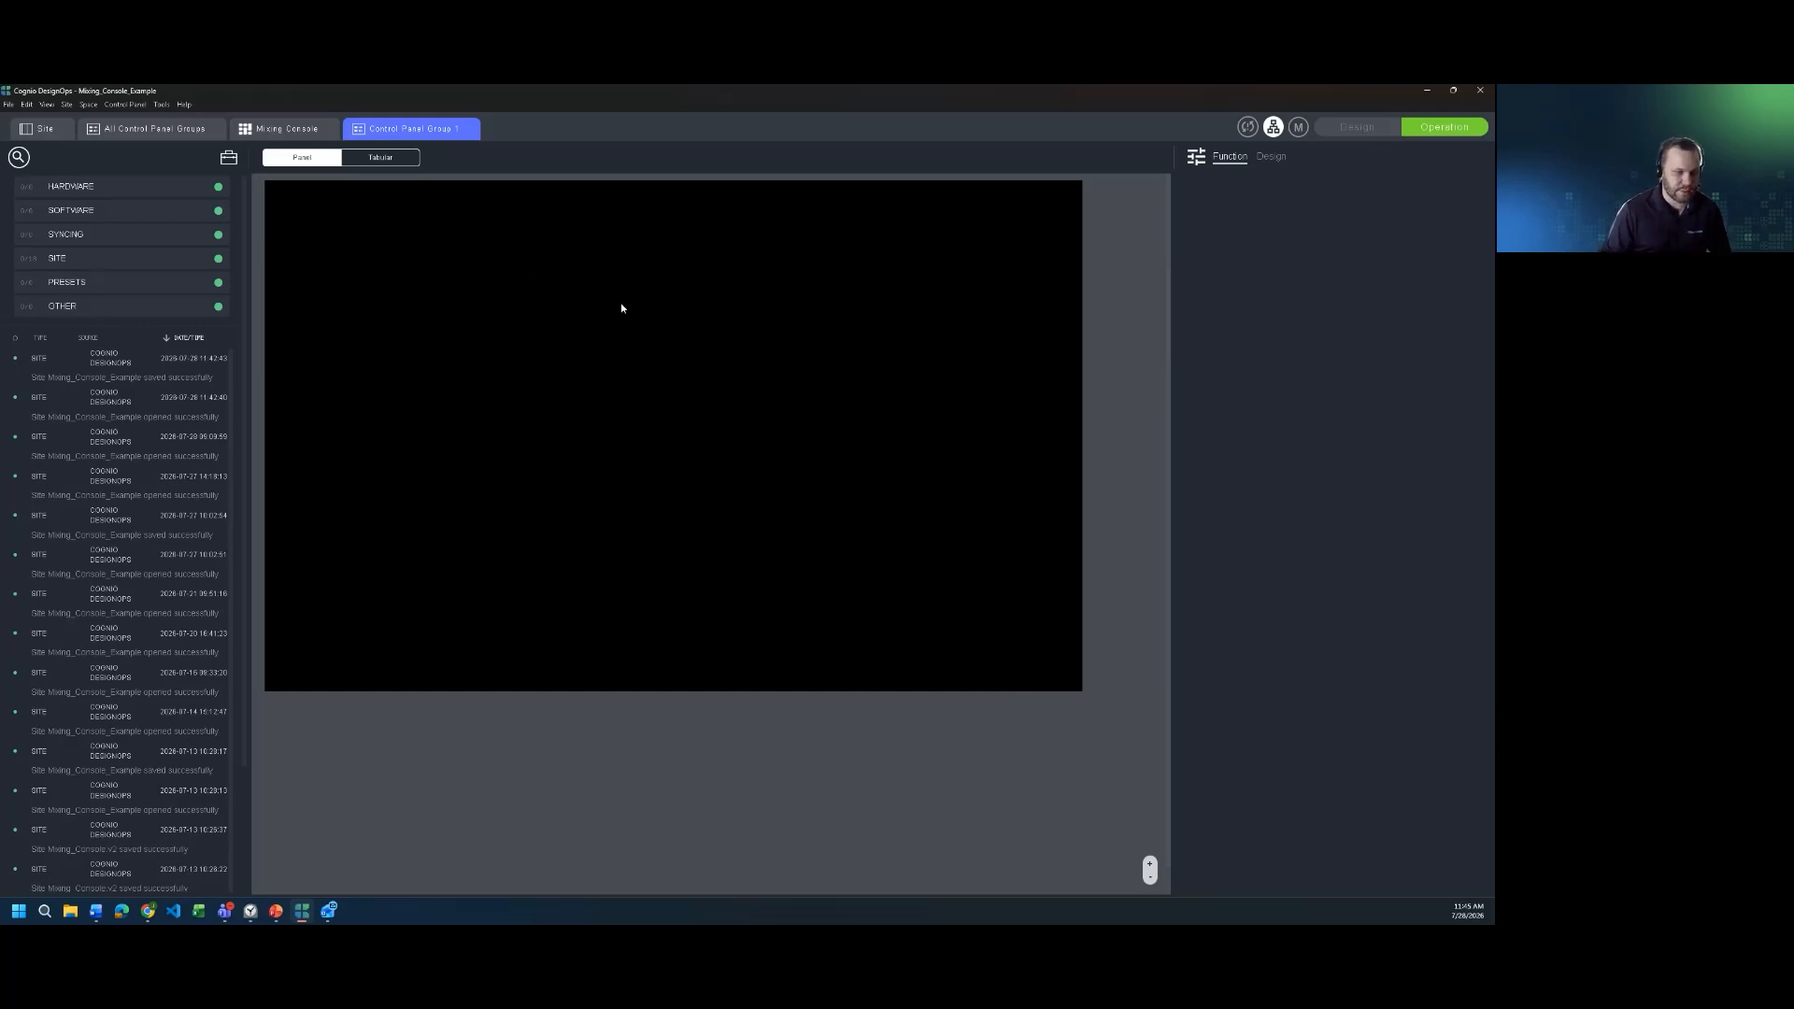
click(1357, 126)
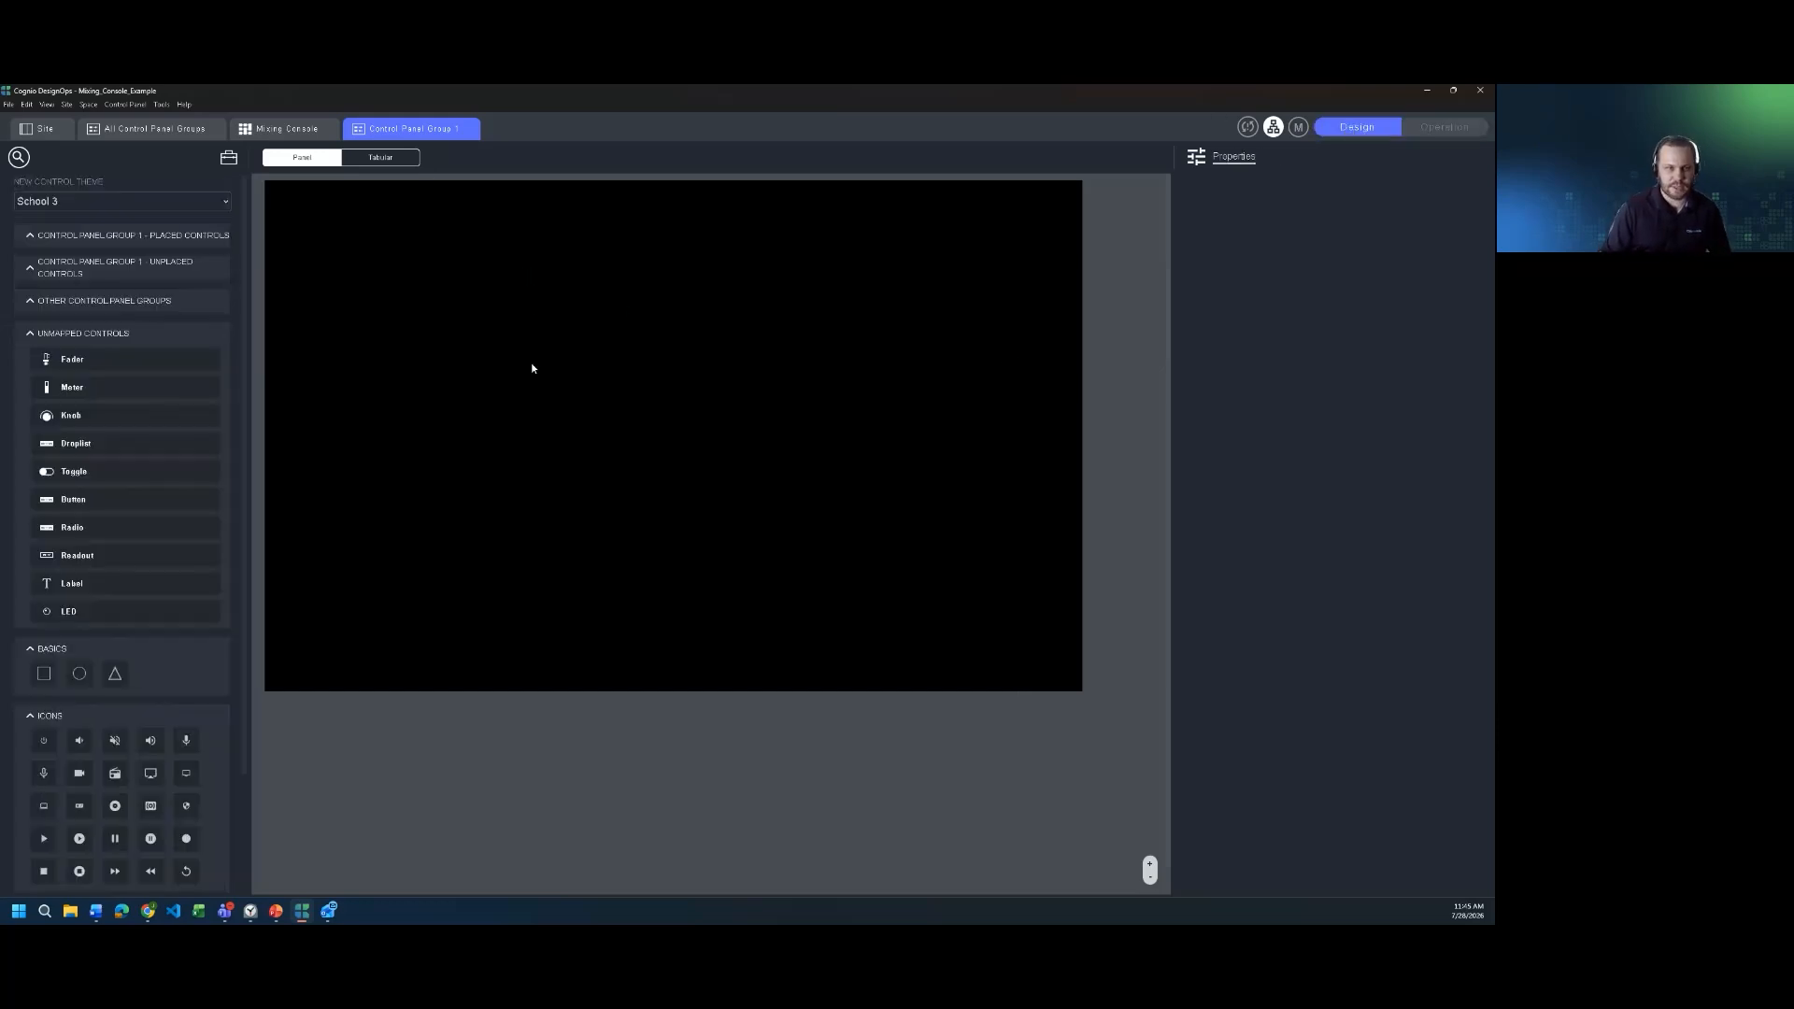
- Check the mode options of the next-panel button and delete it from the mixing console panel
click(1012, 675)
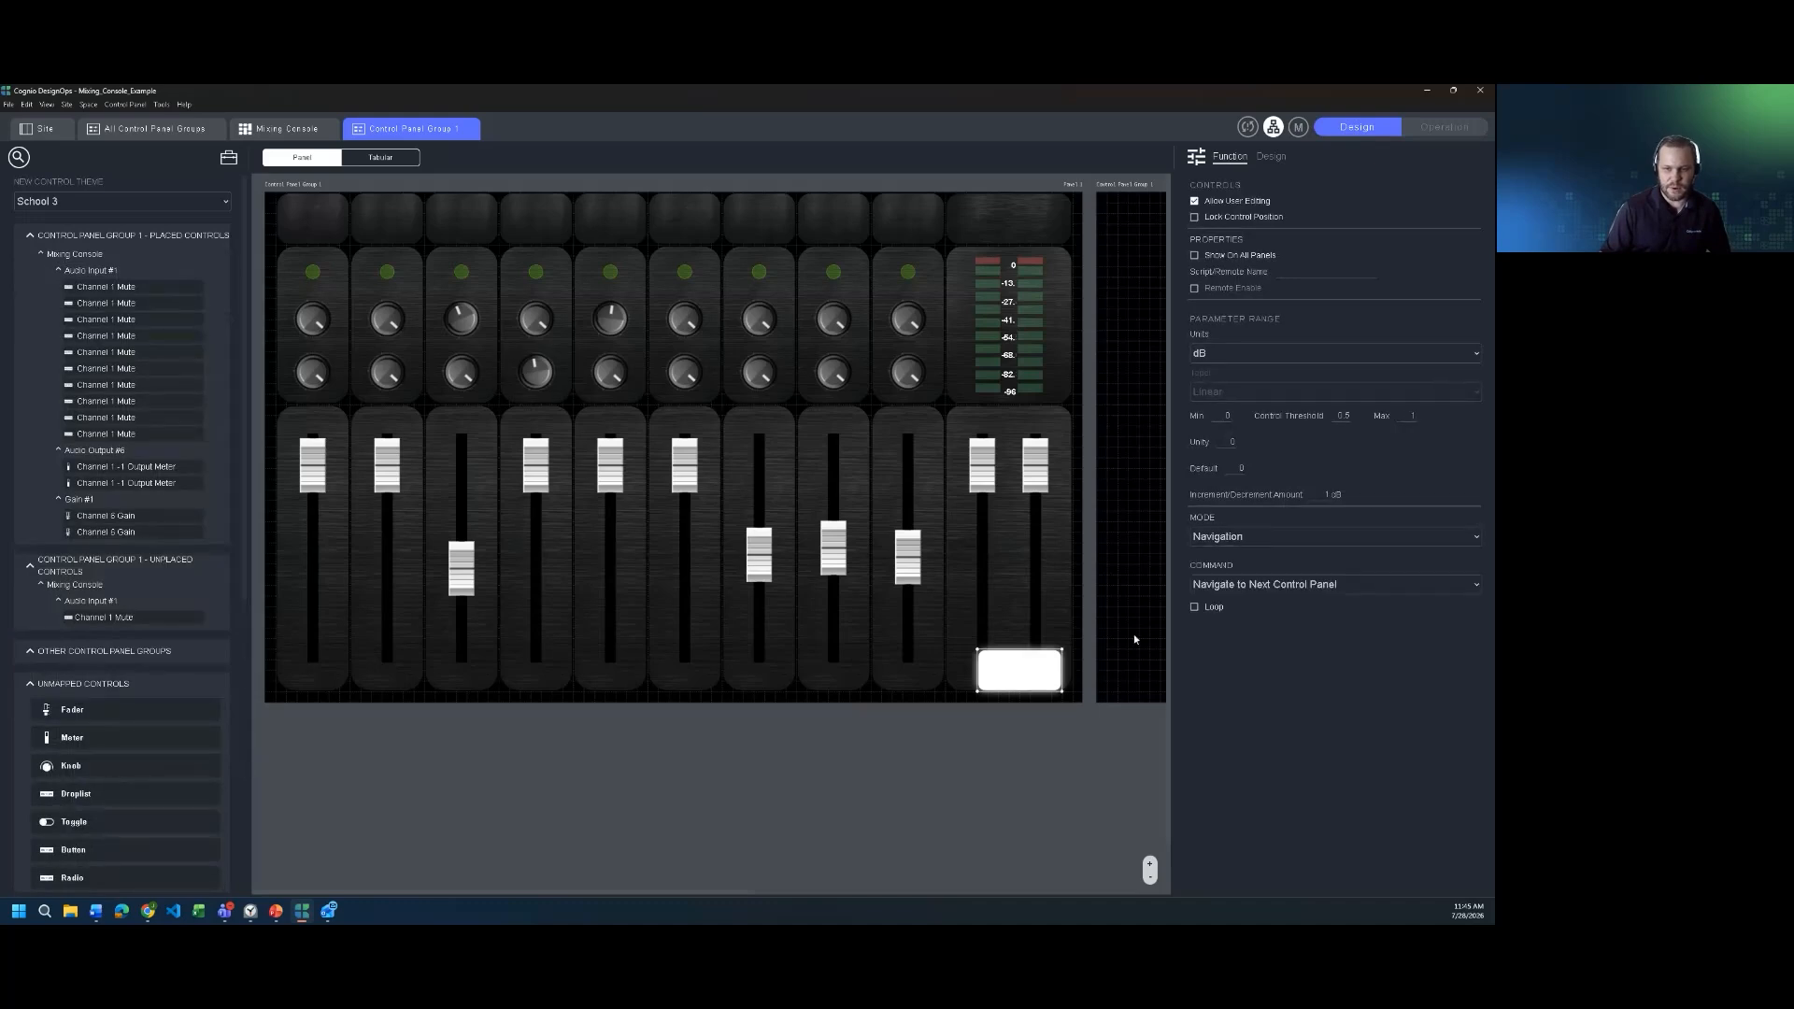
click(1286, 536)
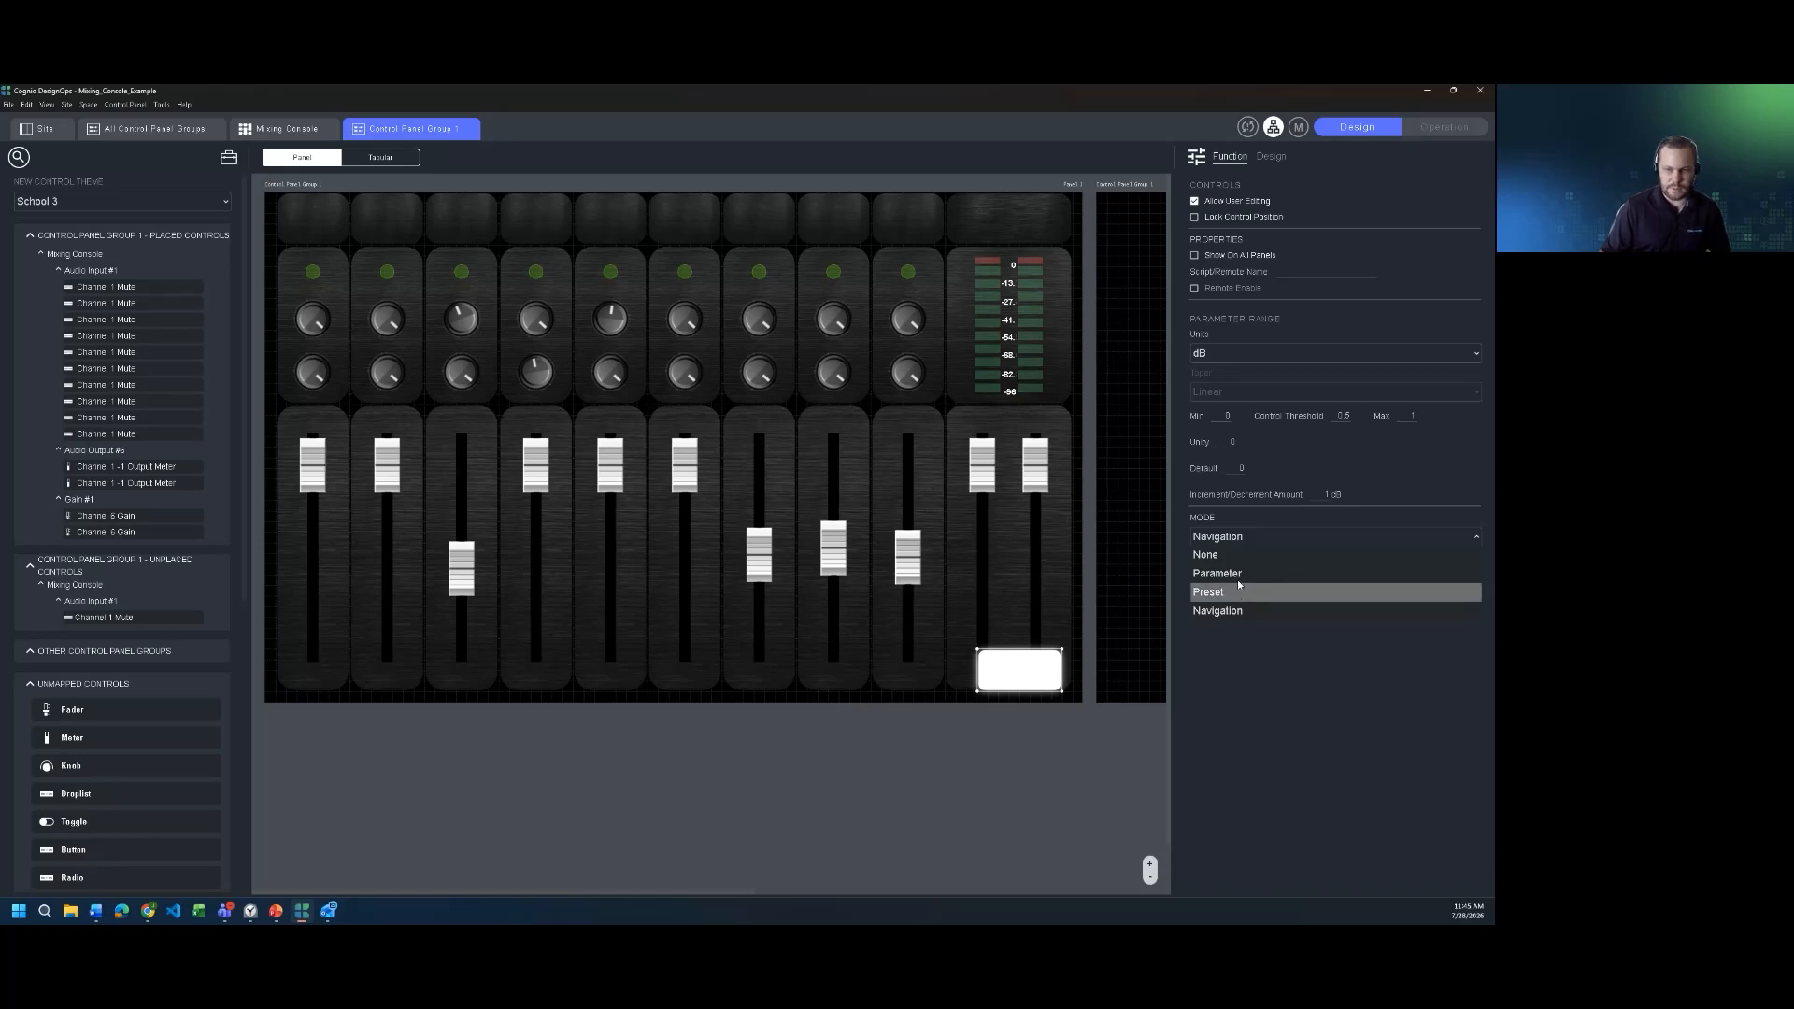
click(1273, 723)
drag(1022, 675, 991, 633)
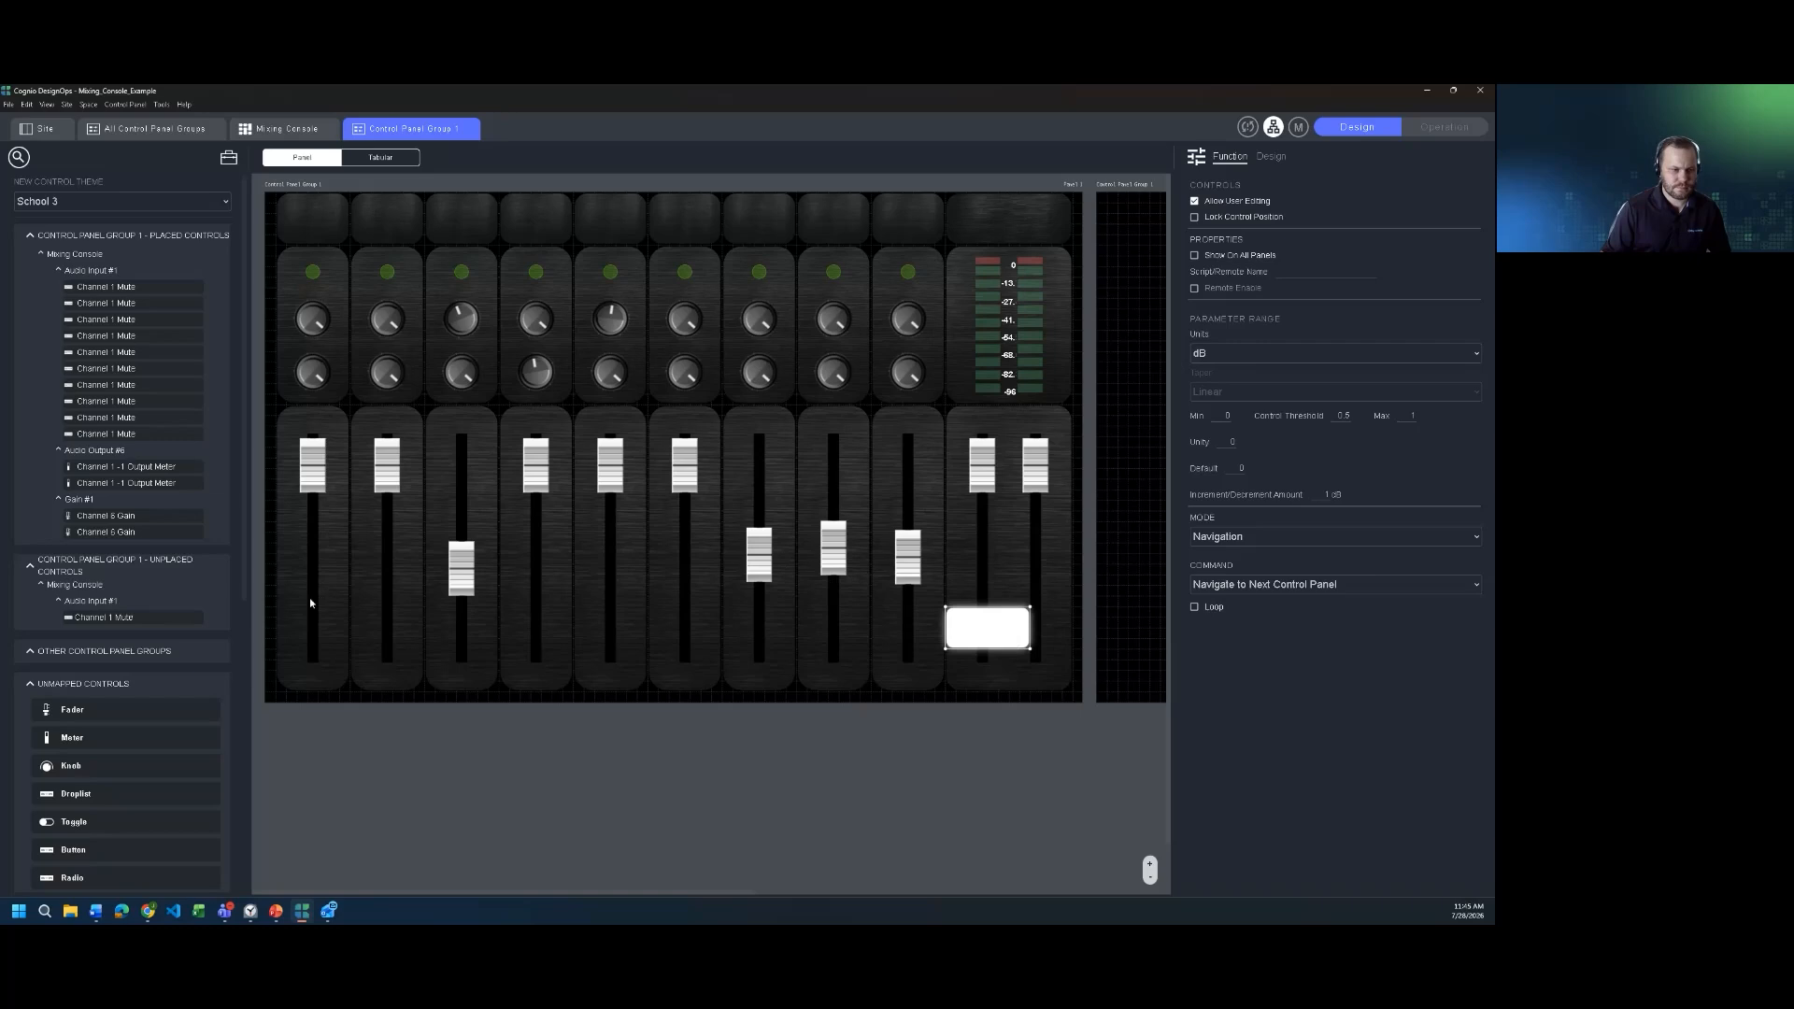
scroll(192, 654, down, 3)
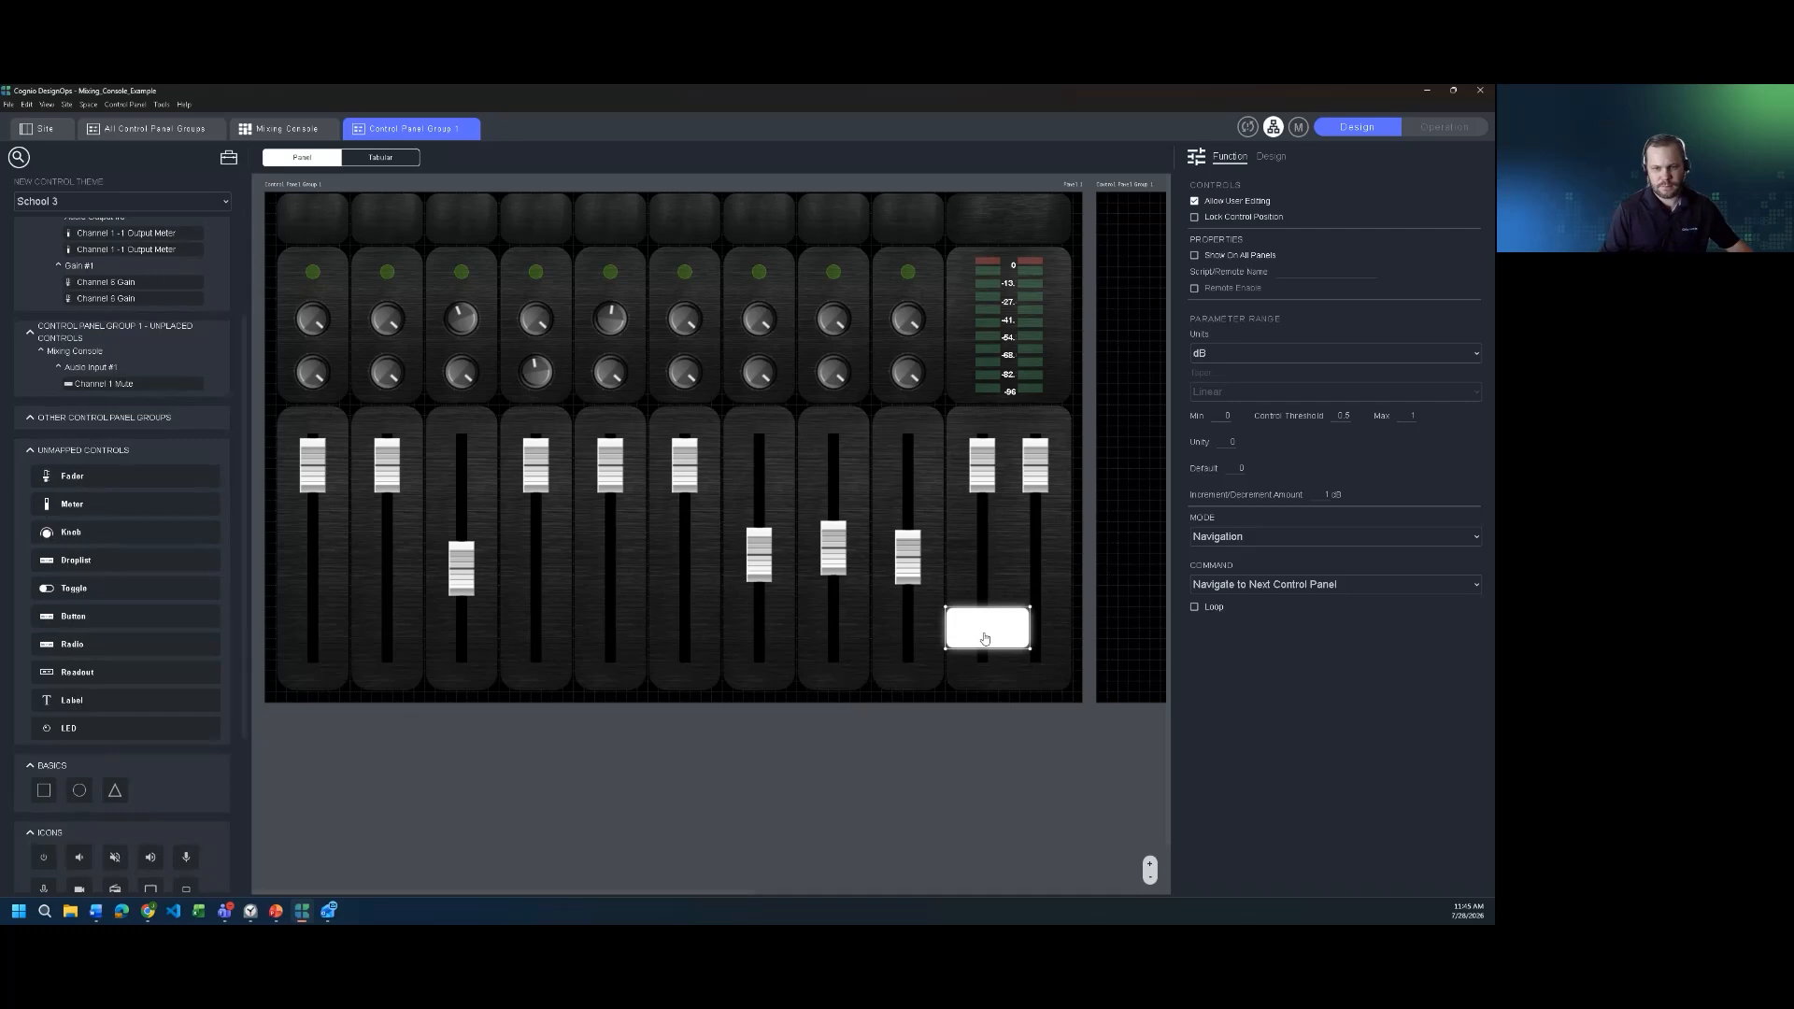
key(Delete)
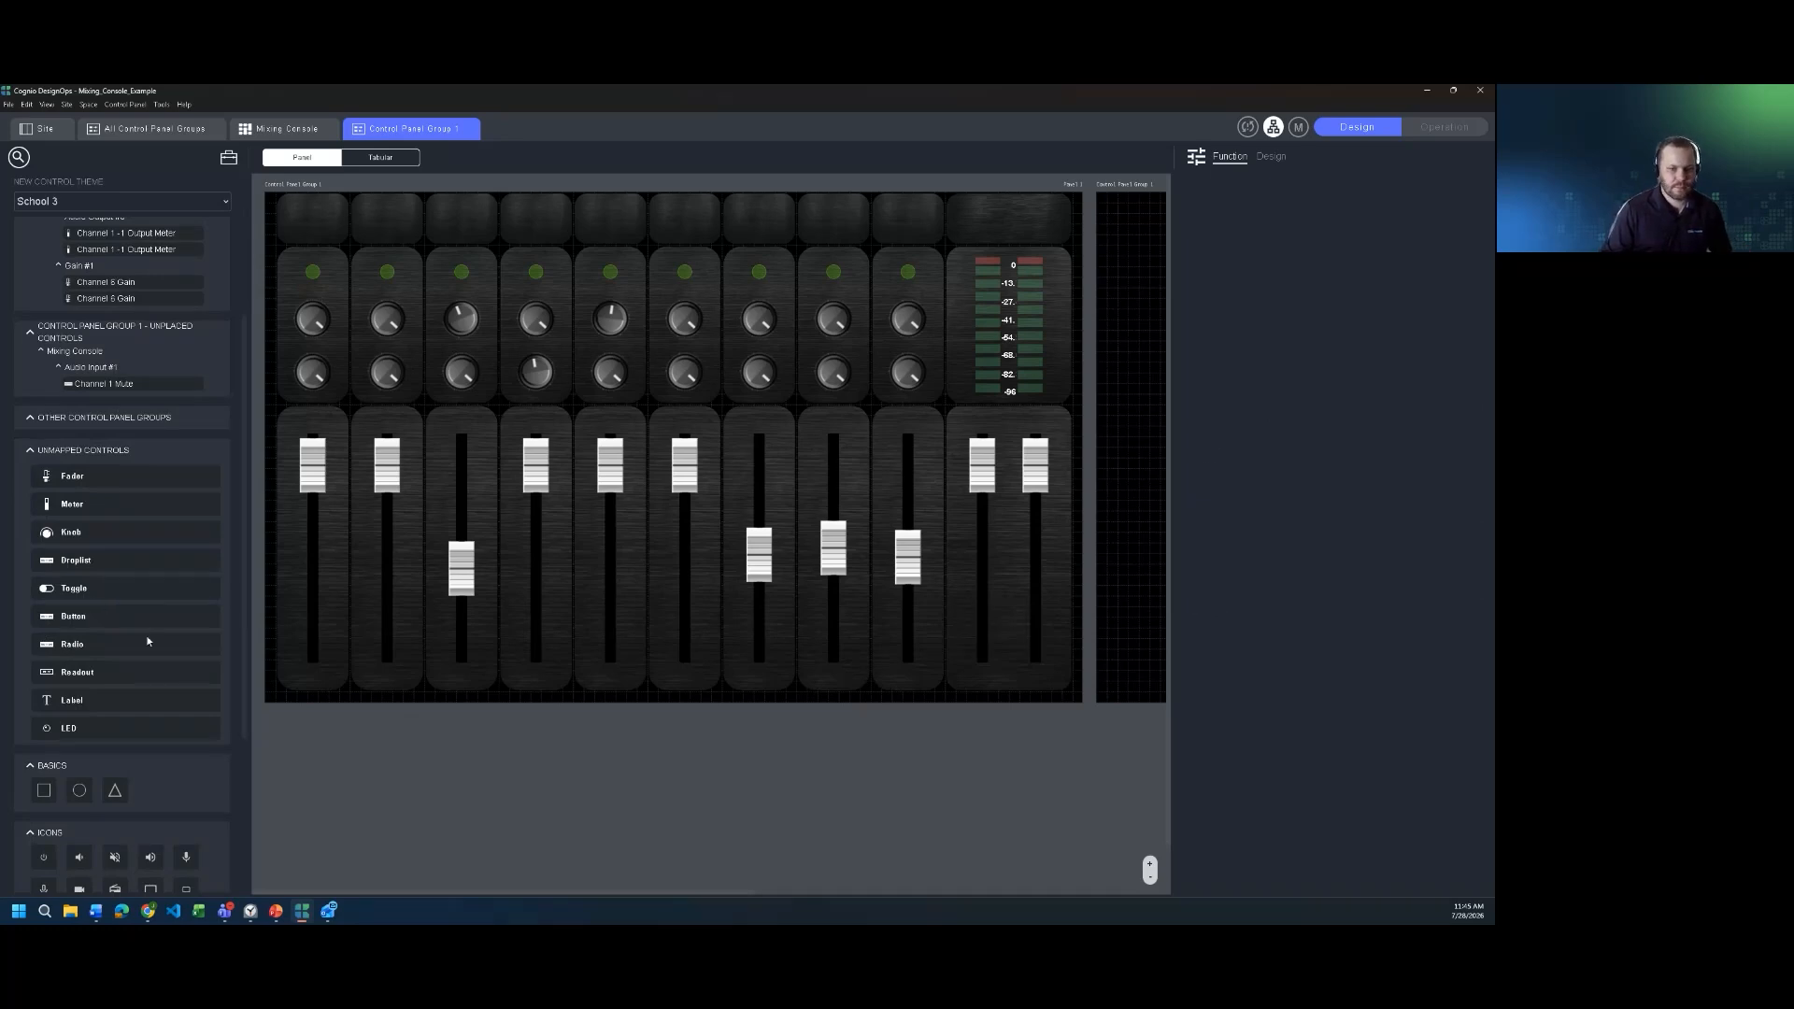
- Add a wide button over the O and N fader strips, using Navigation mode with the Navigate to Control Panel List command
drag(147, 641, 780, 646)
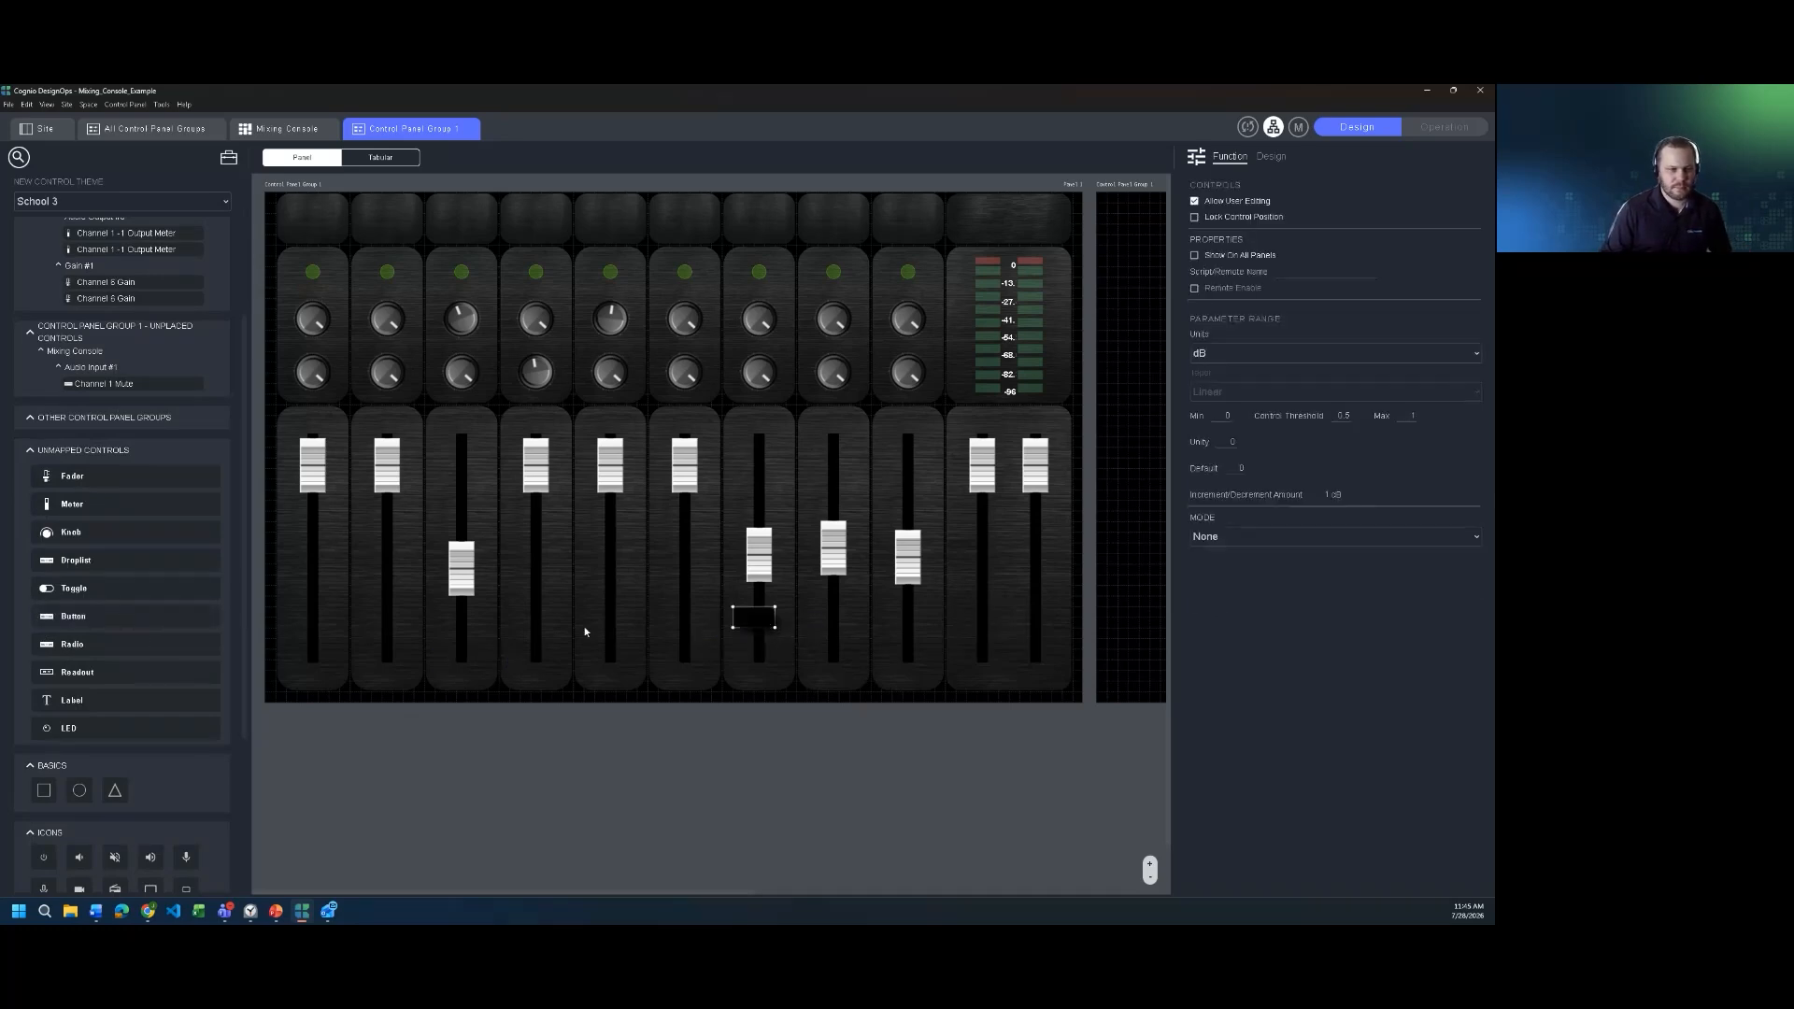
click(1236, 537)
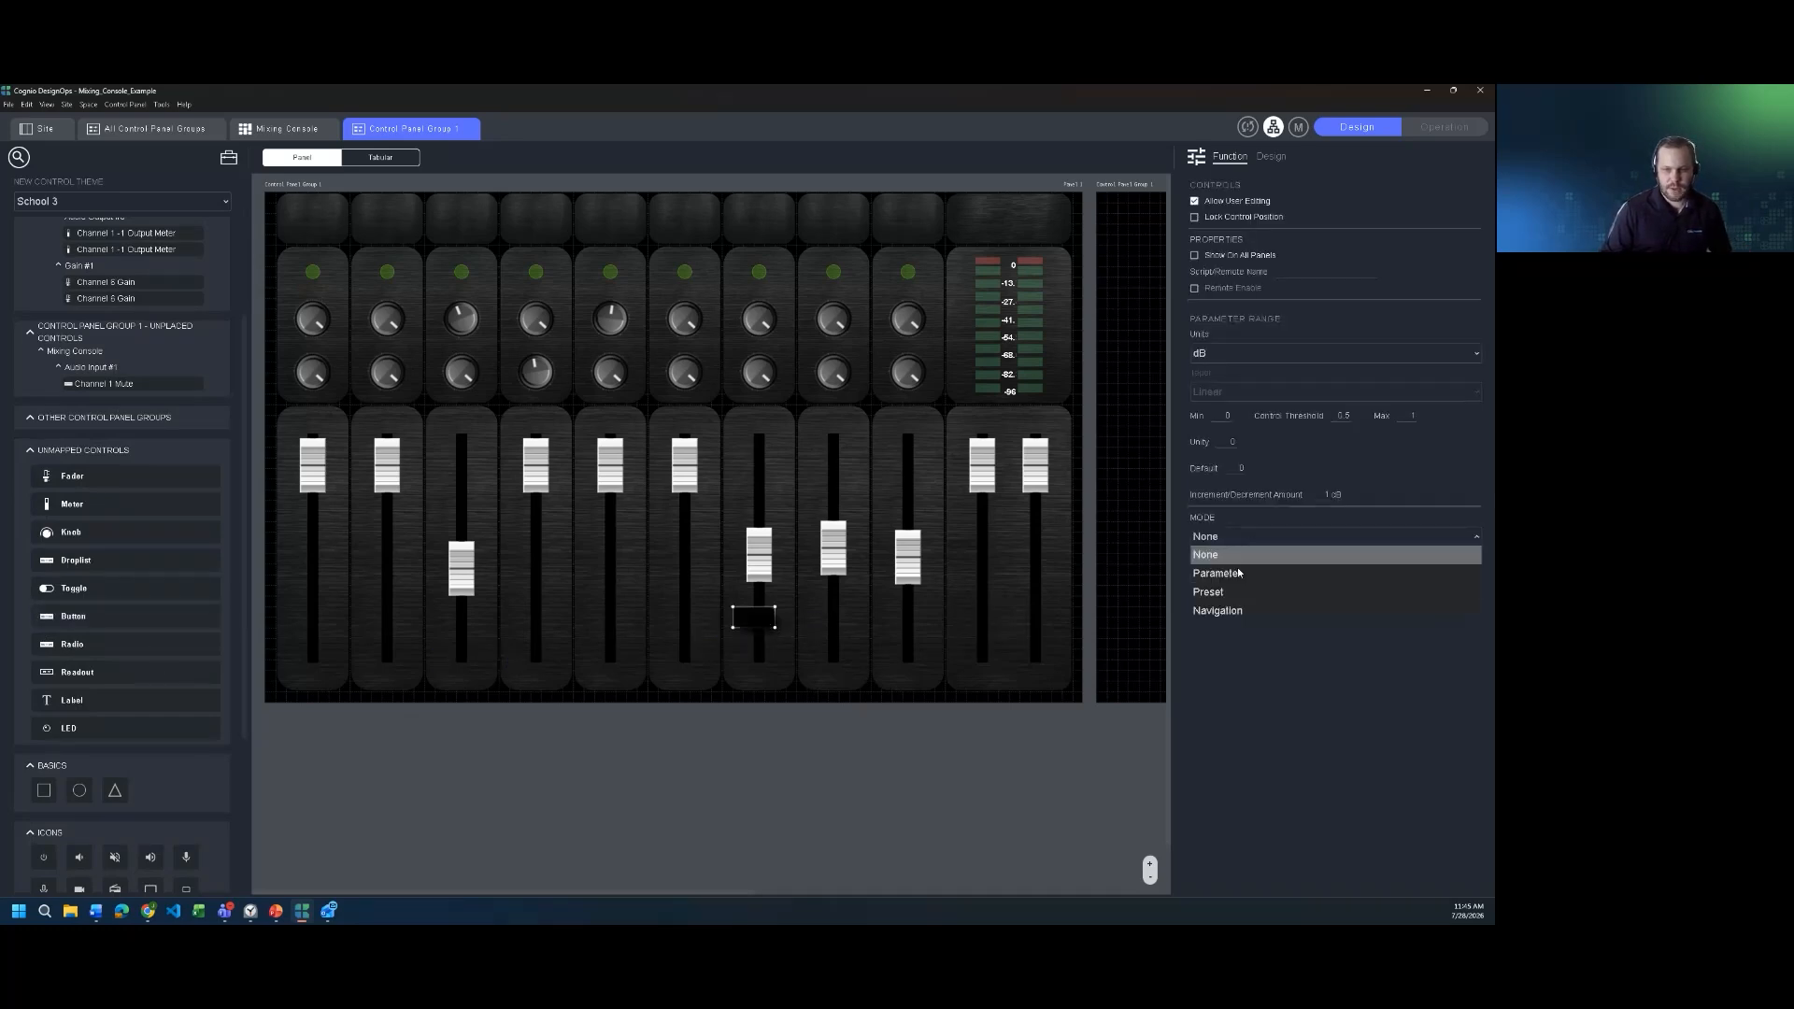
click(1231, 611)
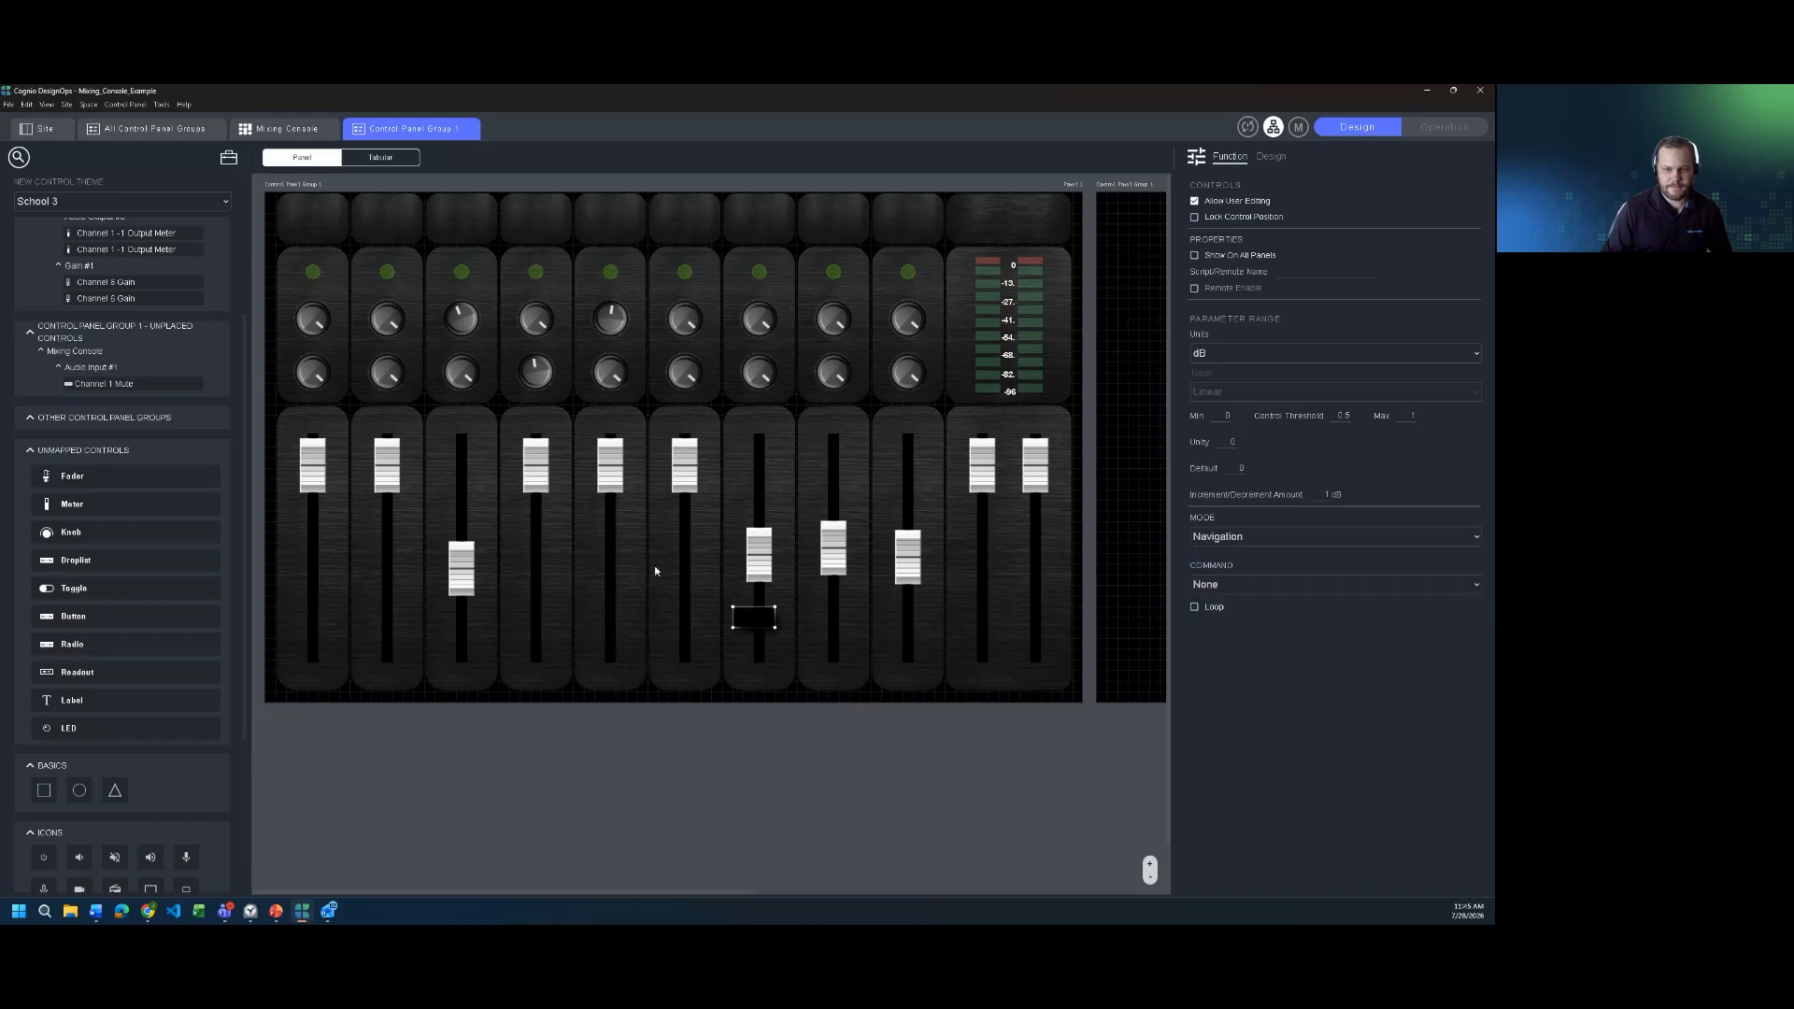
drag(838, 645, 871, 649)
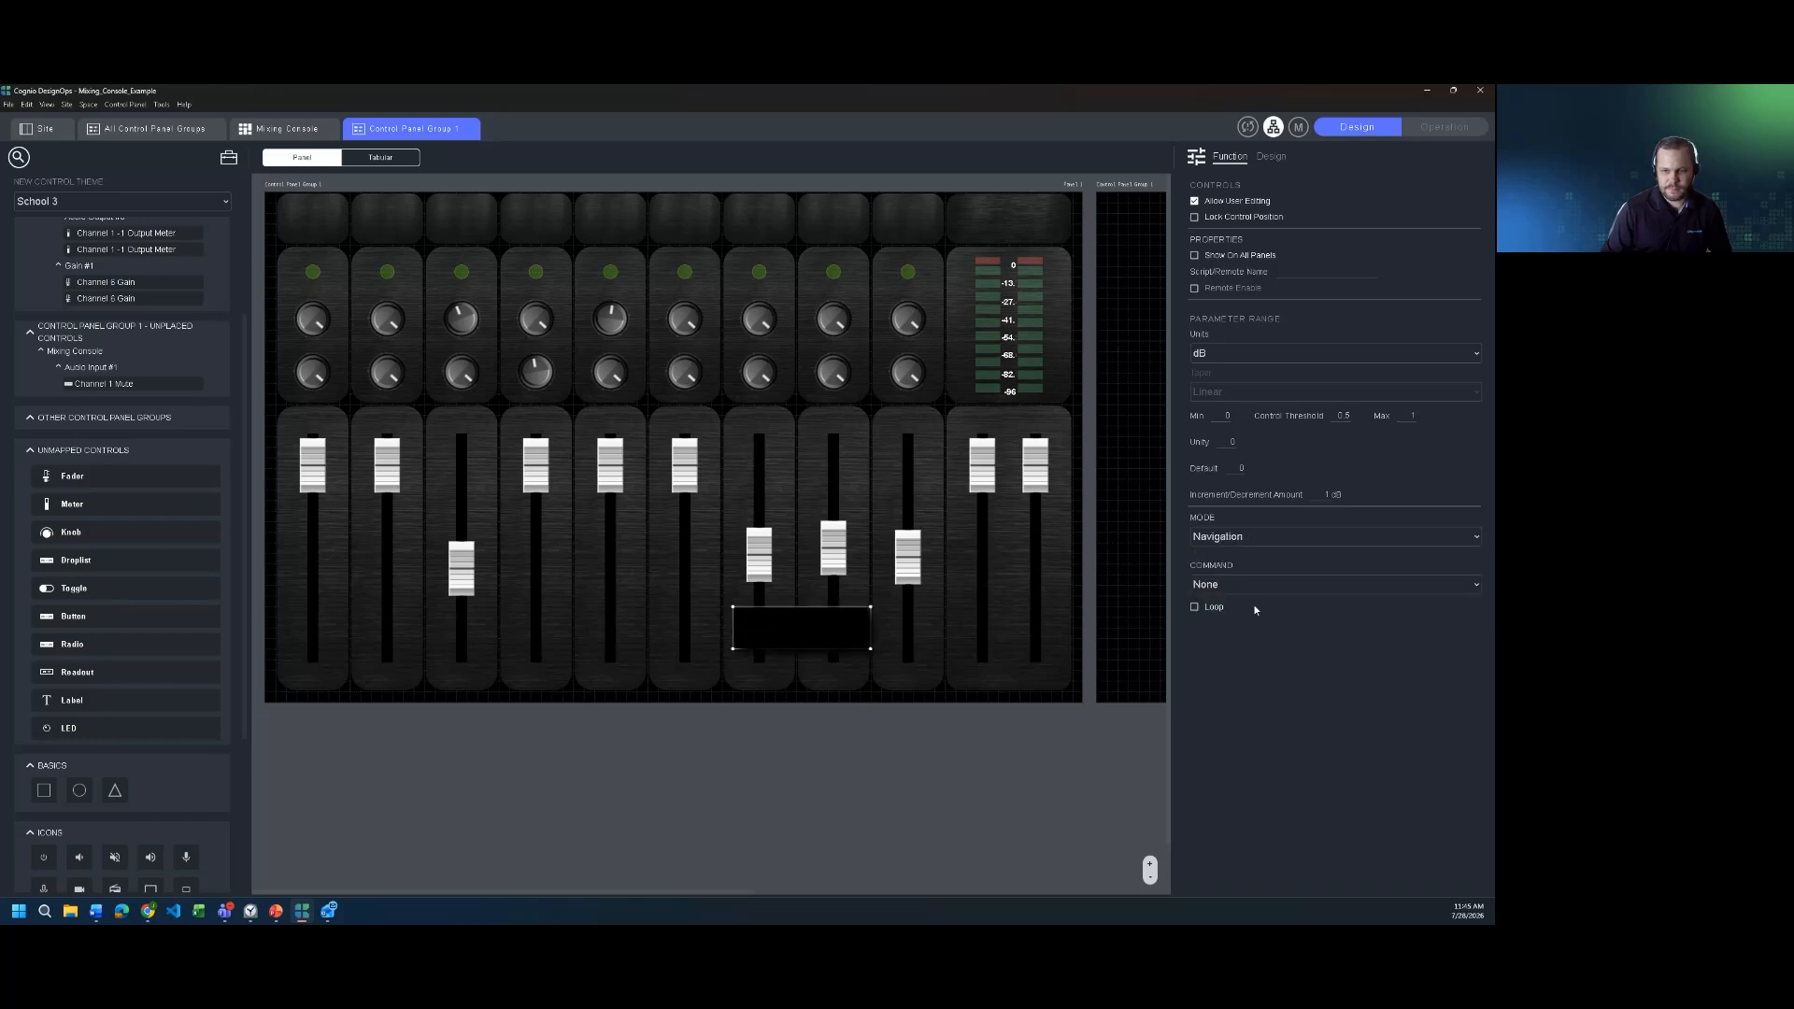
click(1390, 585)
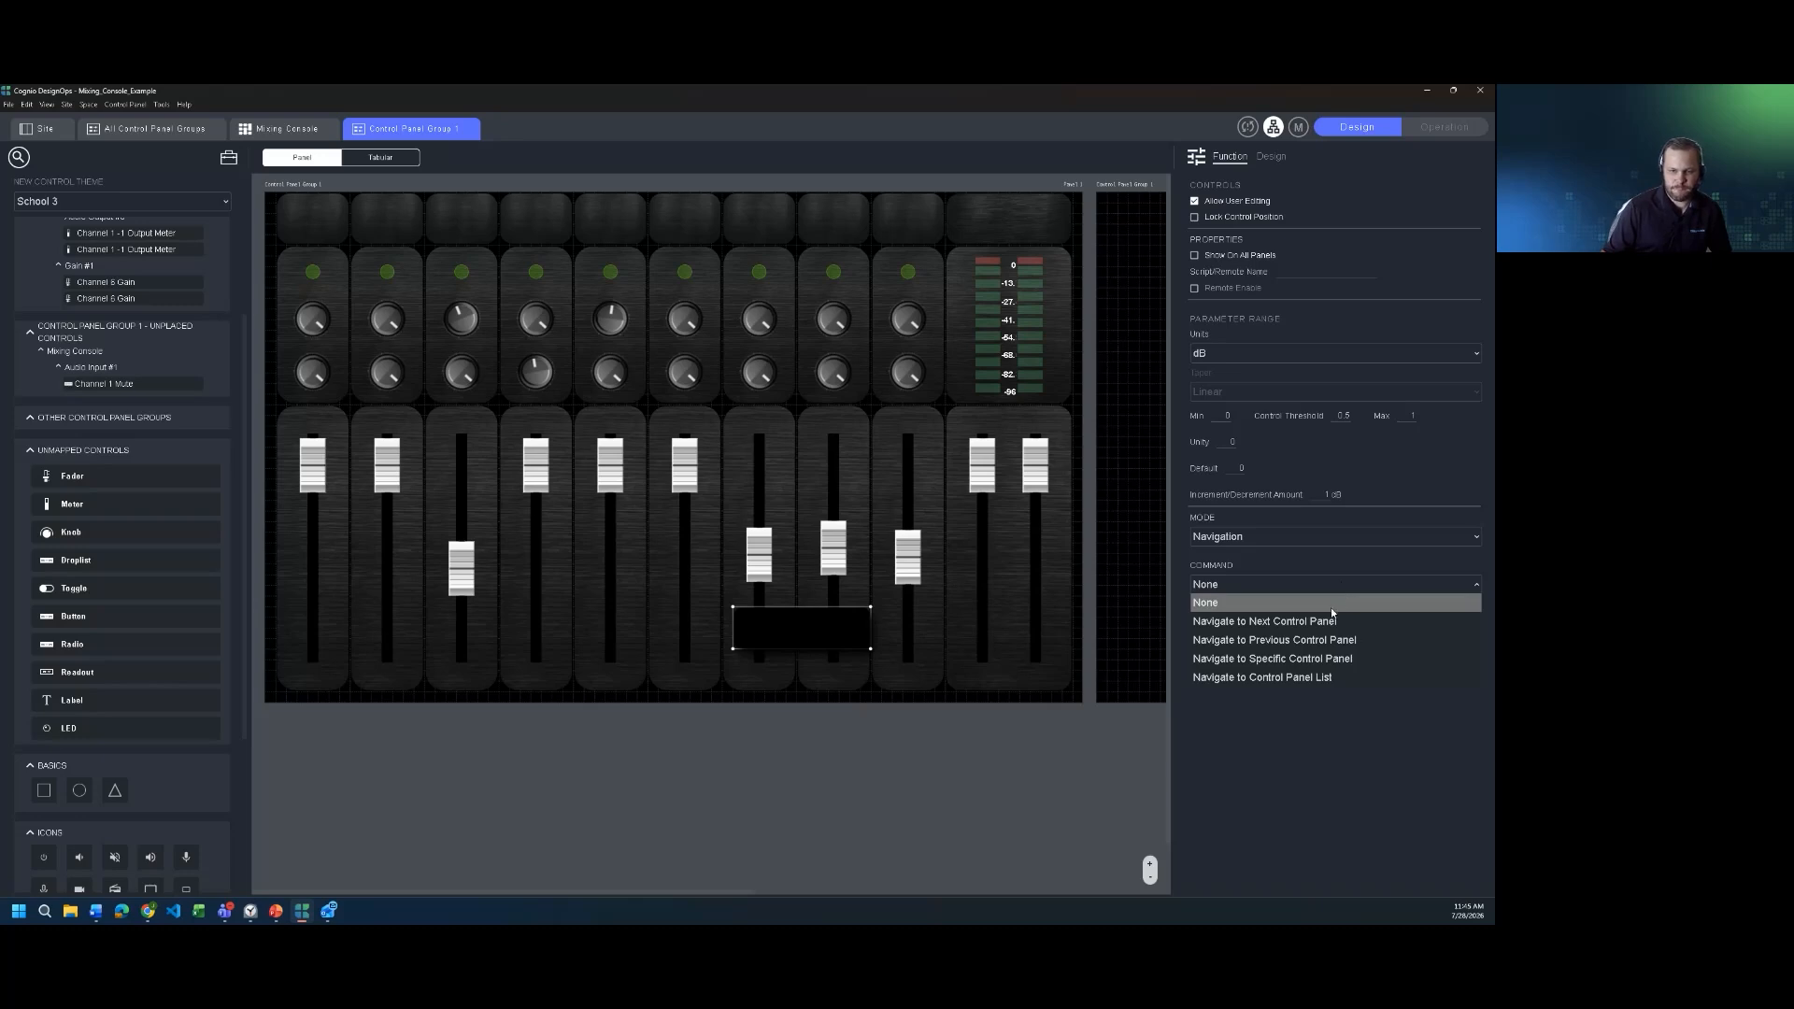
click(1319, 677)
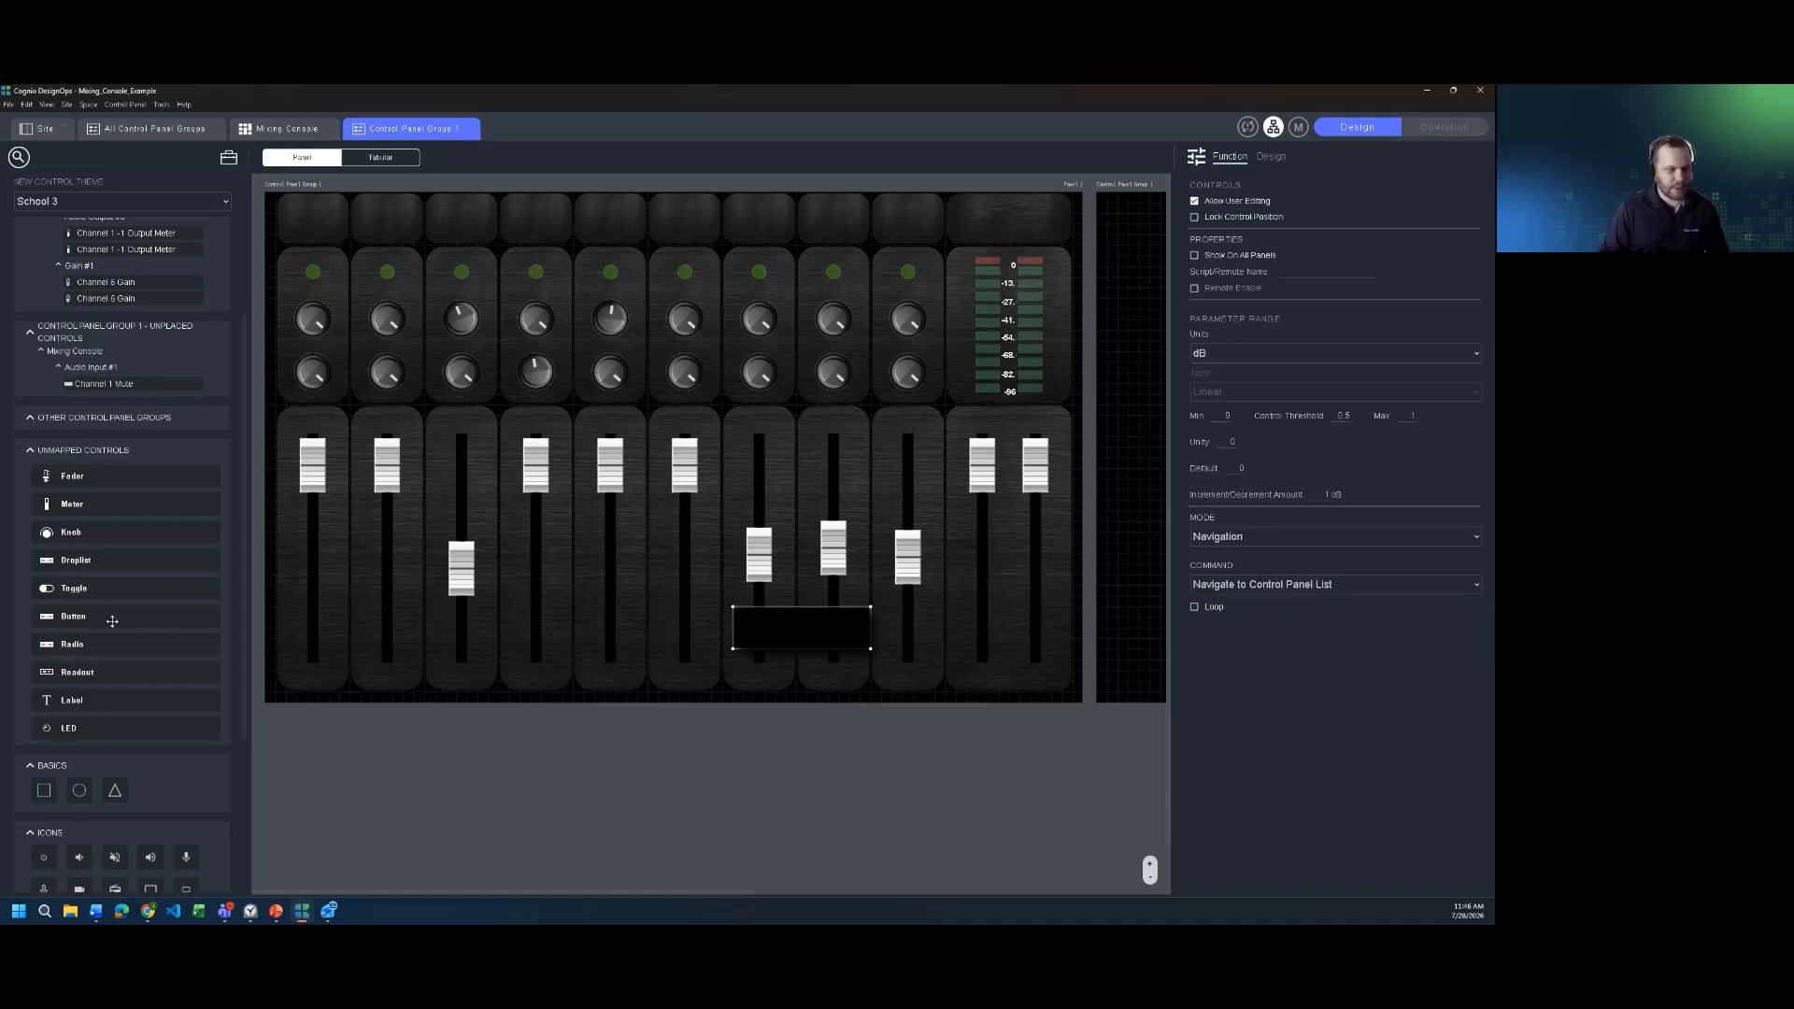
- Add an enlarged radio control below the E fader, using Navigation mode with the Navigate to Control Panel List command
drag(99, 643, 461, 633)
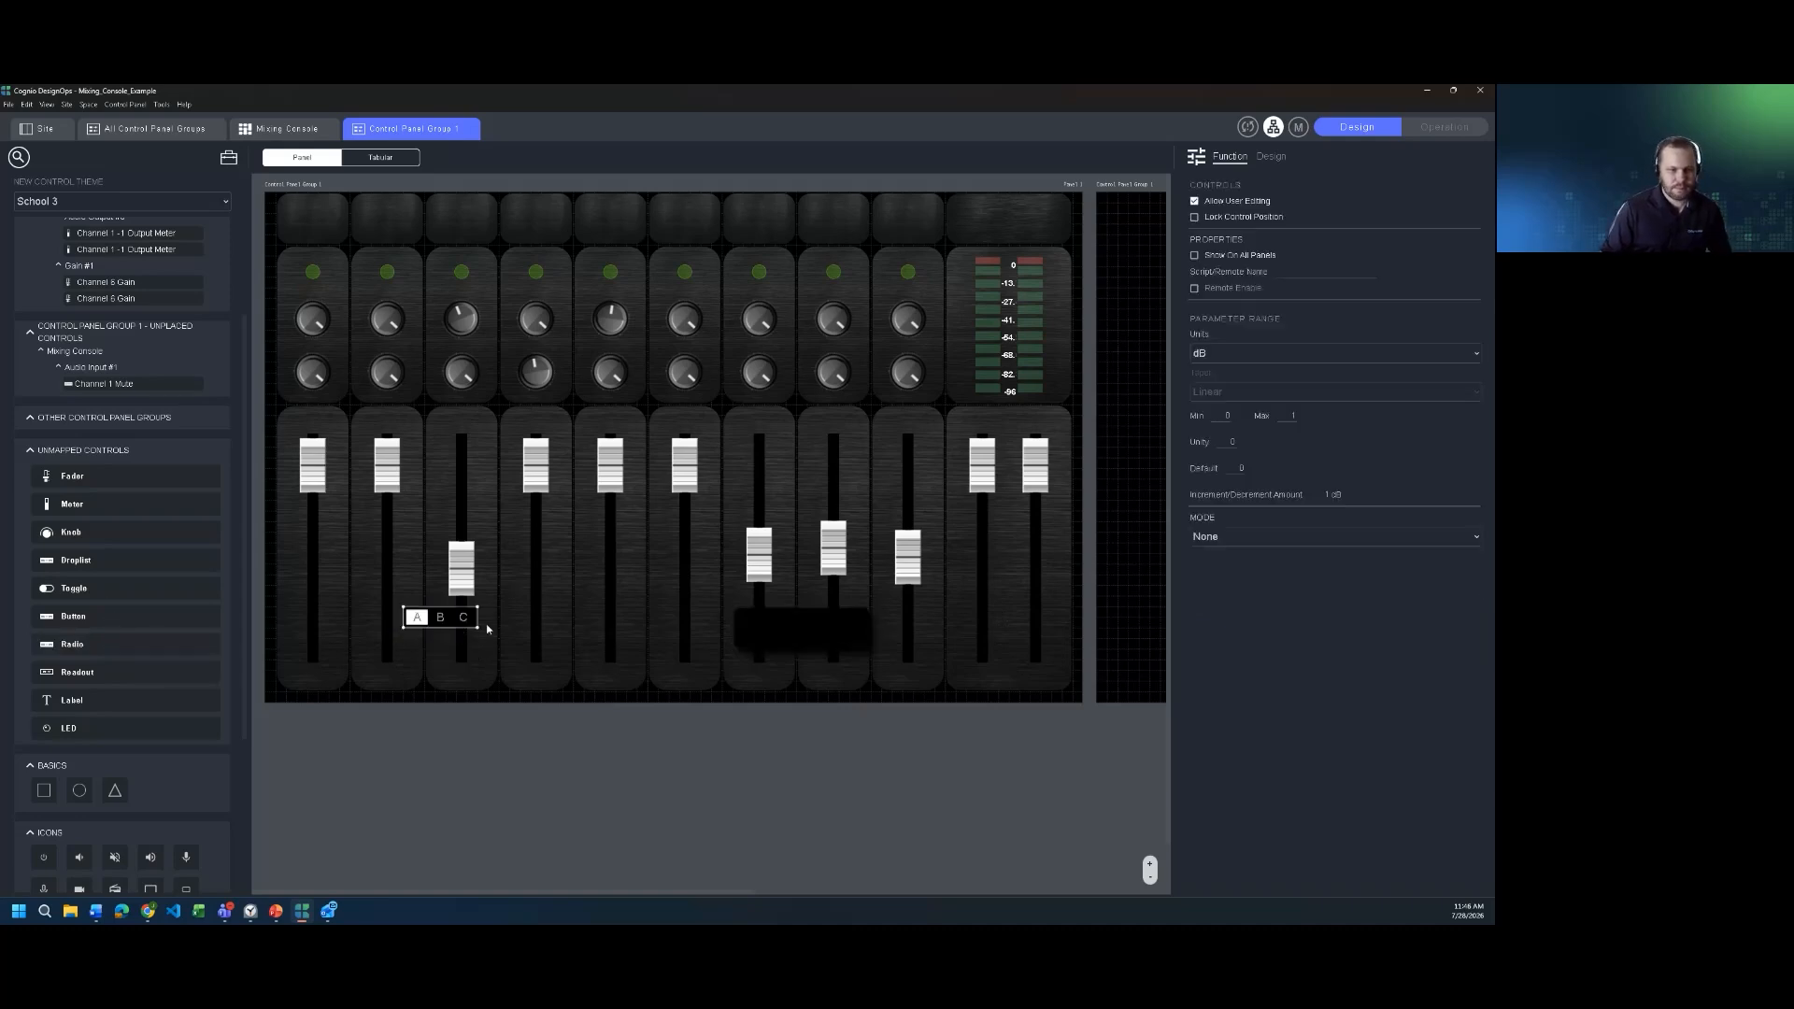
drag(575, 652, 667, 666)
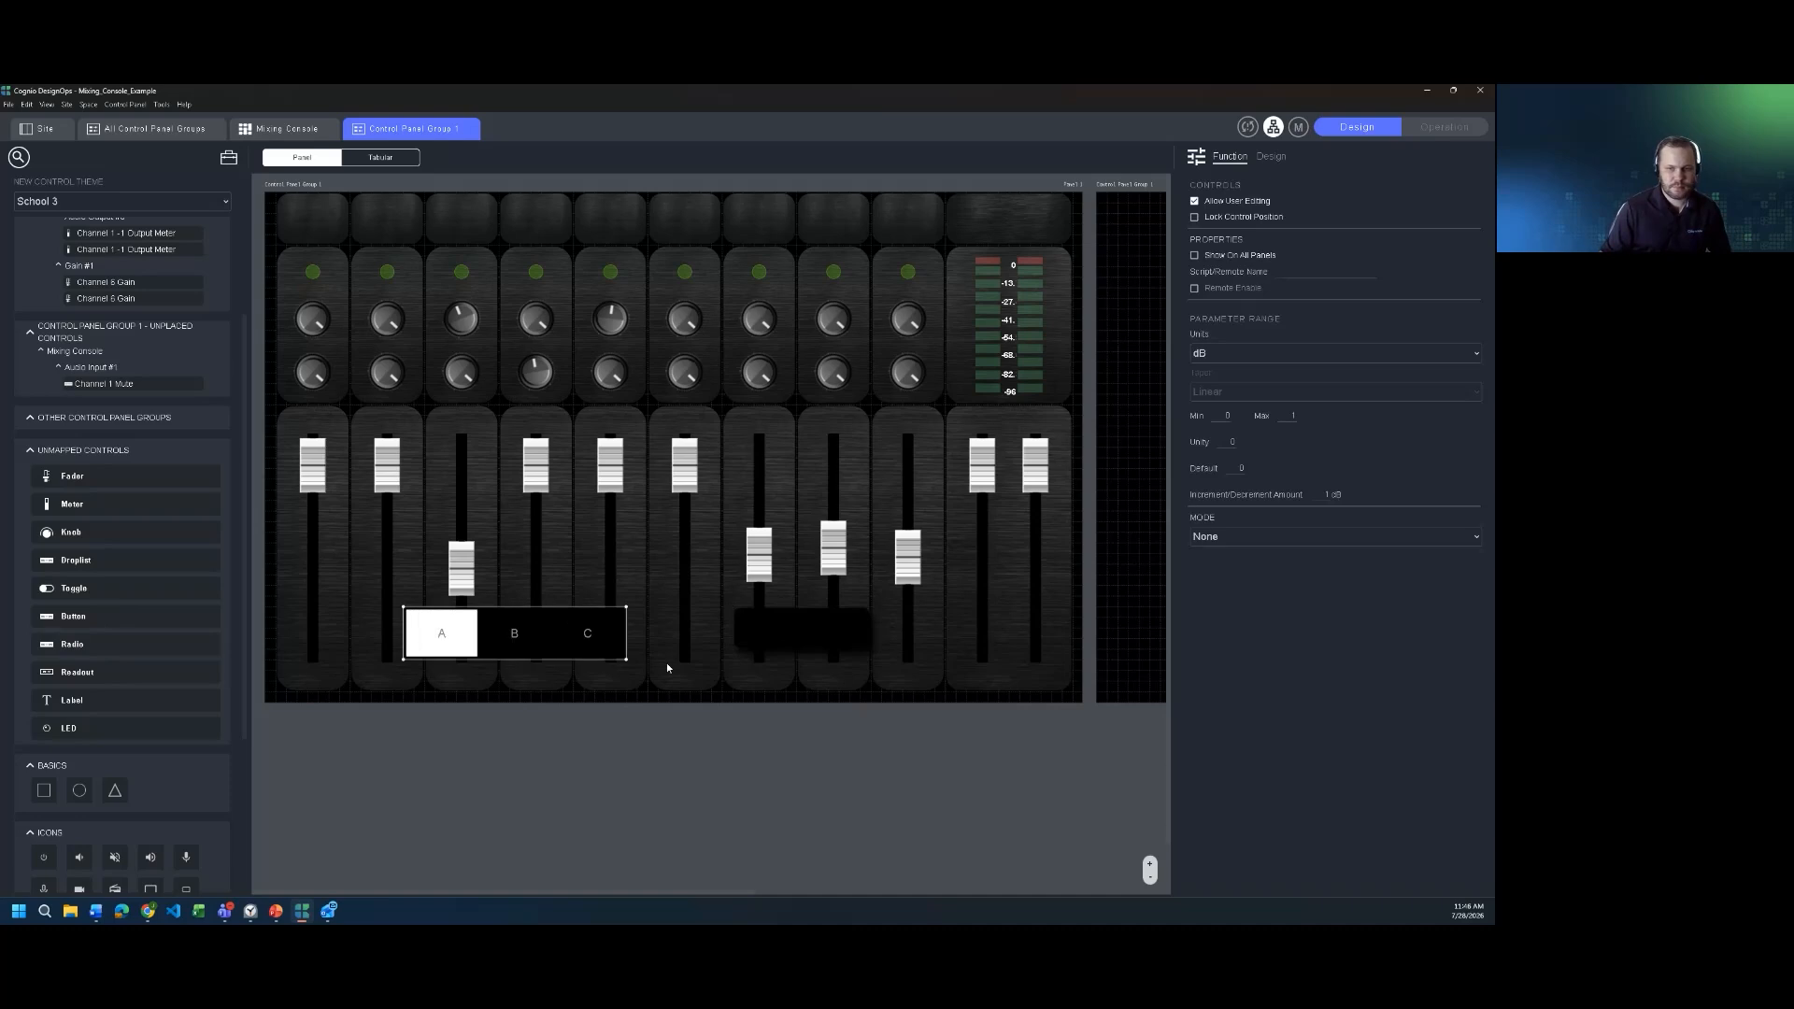
click(1318, 538)
click(1327, 608)
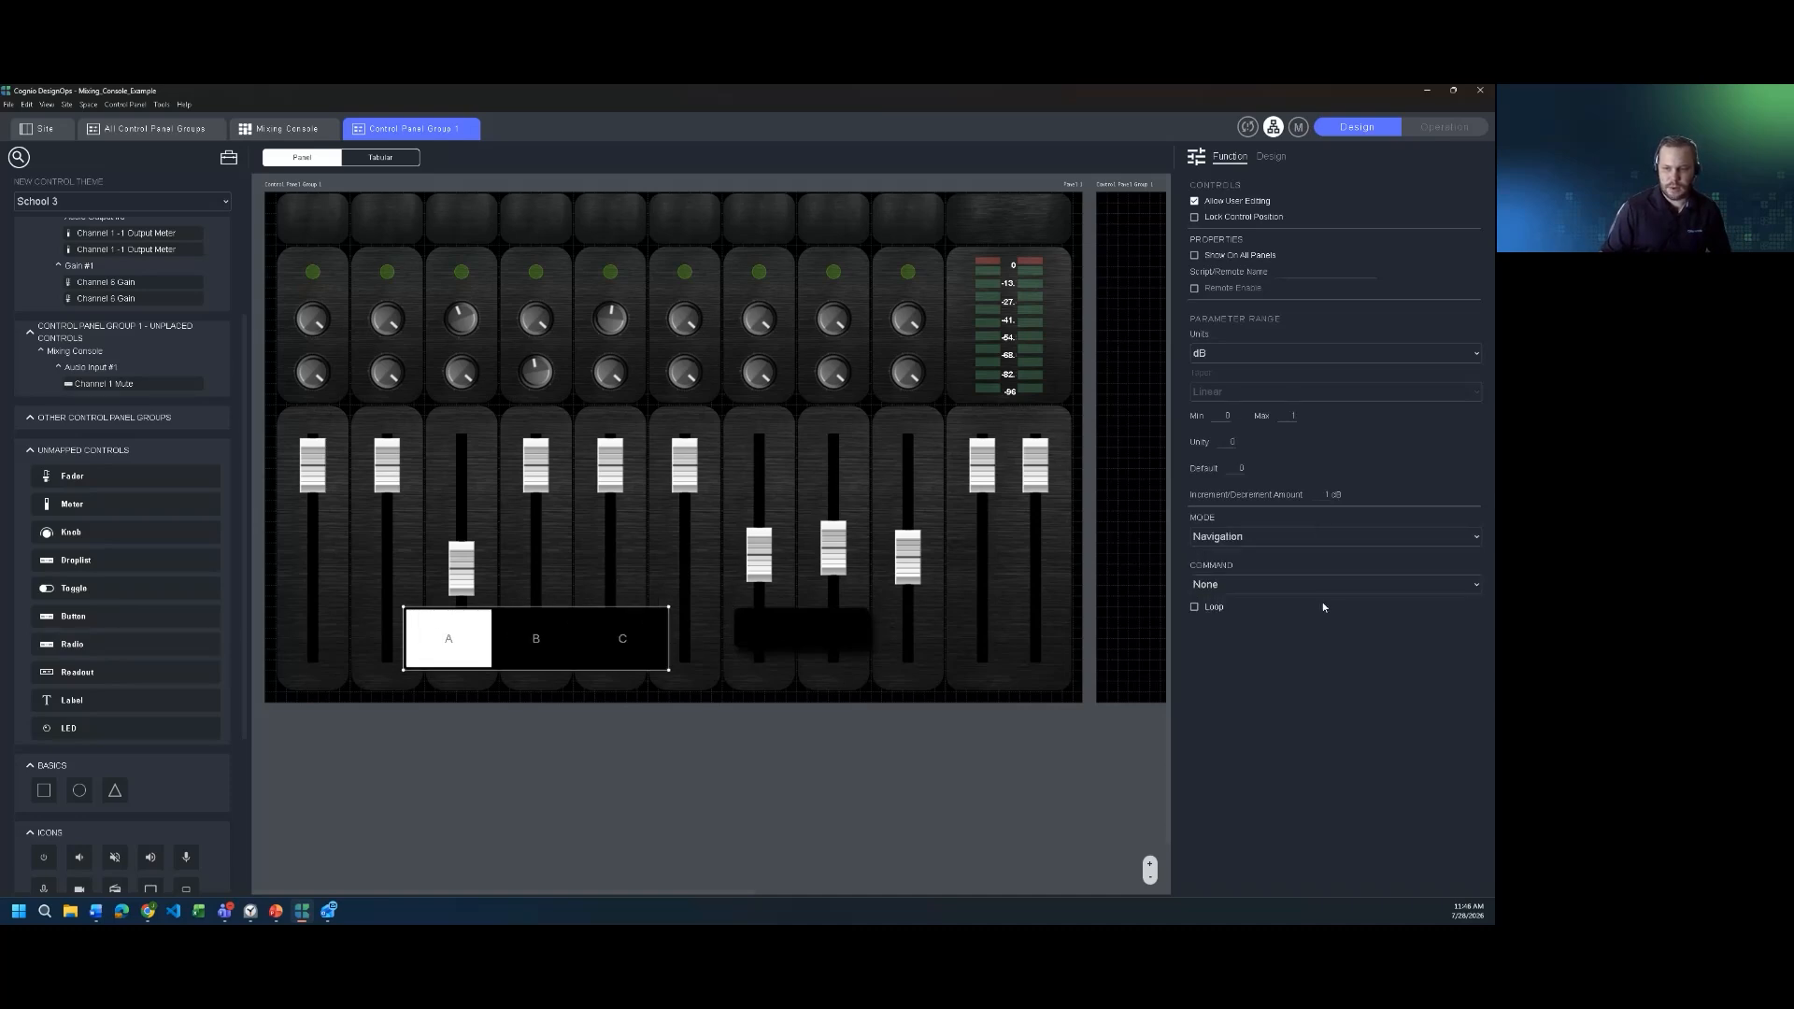
click(1303, 585)
click(1285, 678)
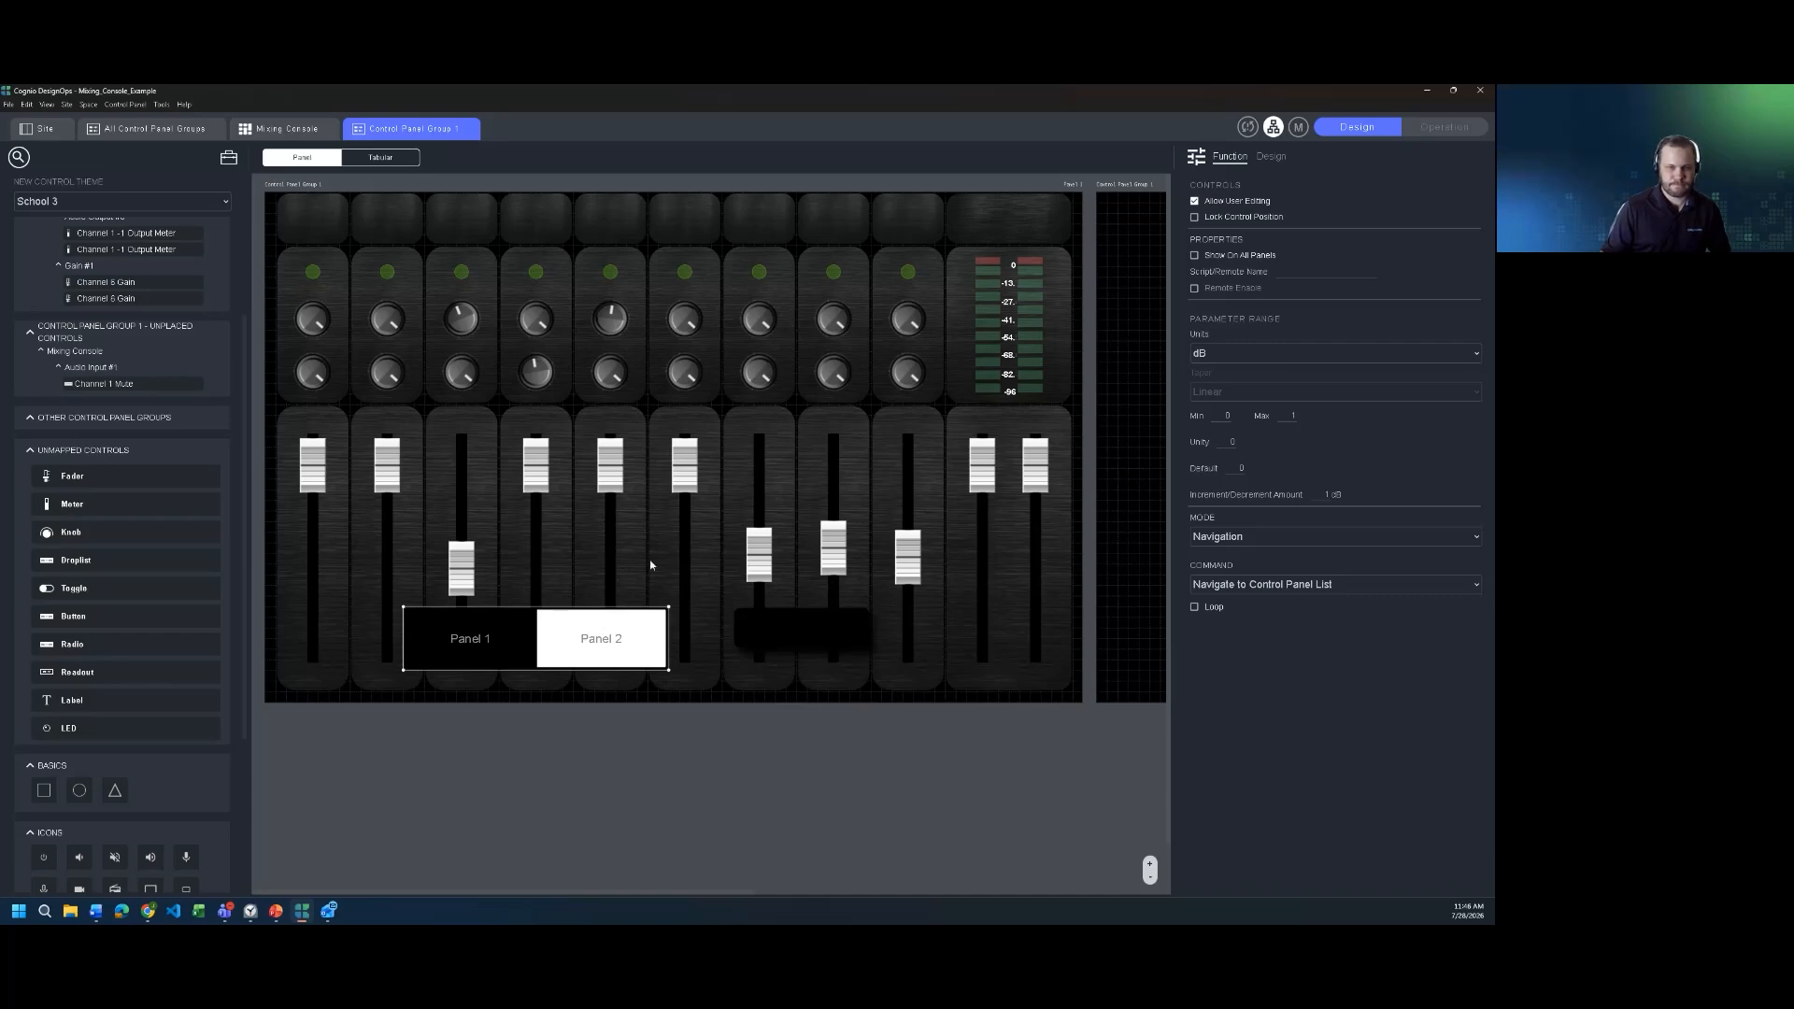
- Move the panel radio control over the channel name row, widen it from channel E to S?, and show it on all panels
drag(649, 624, 753, 207)
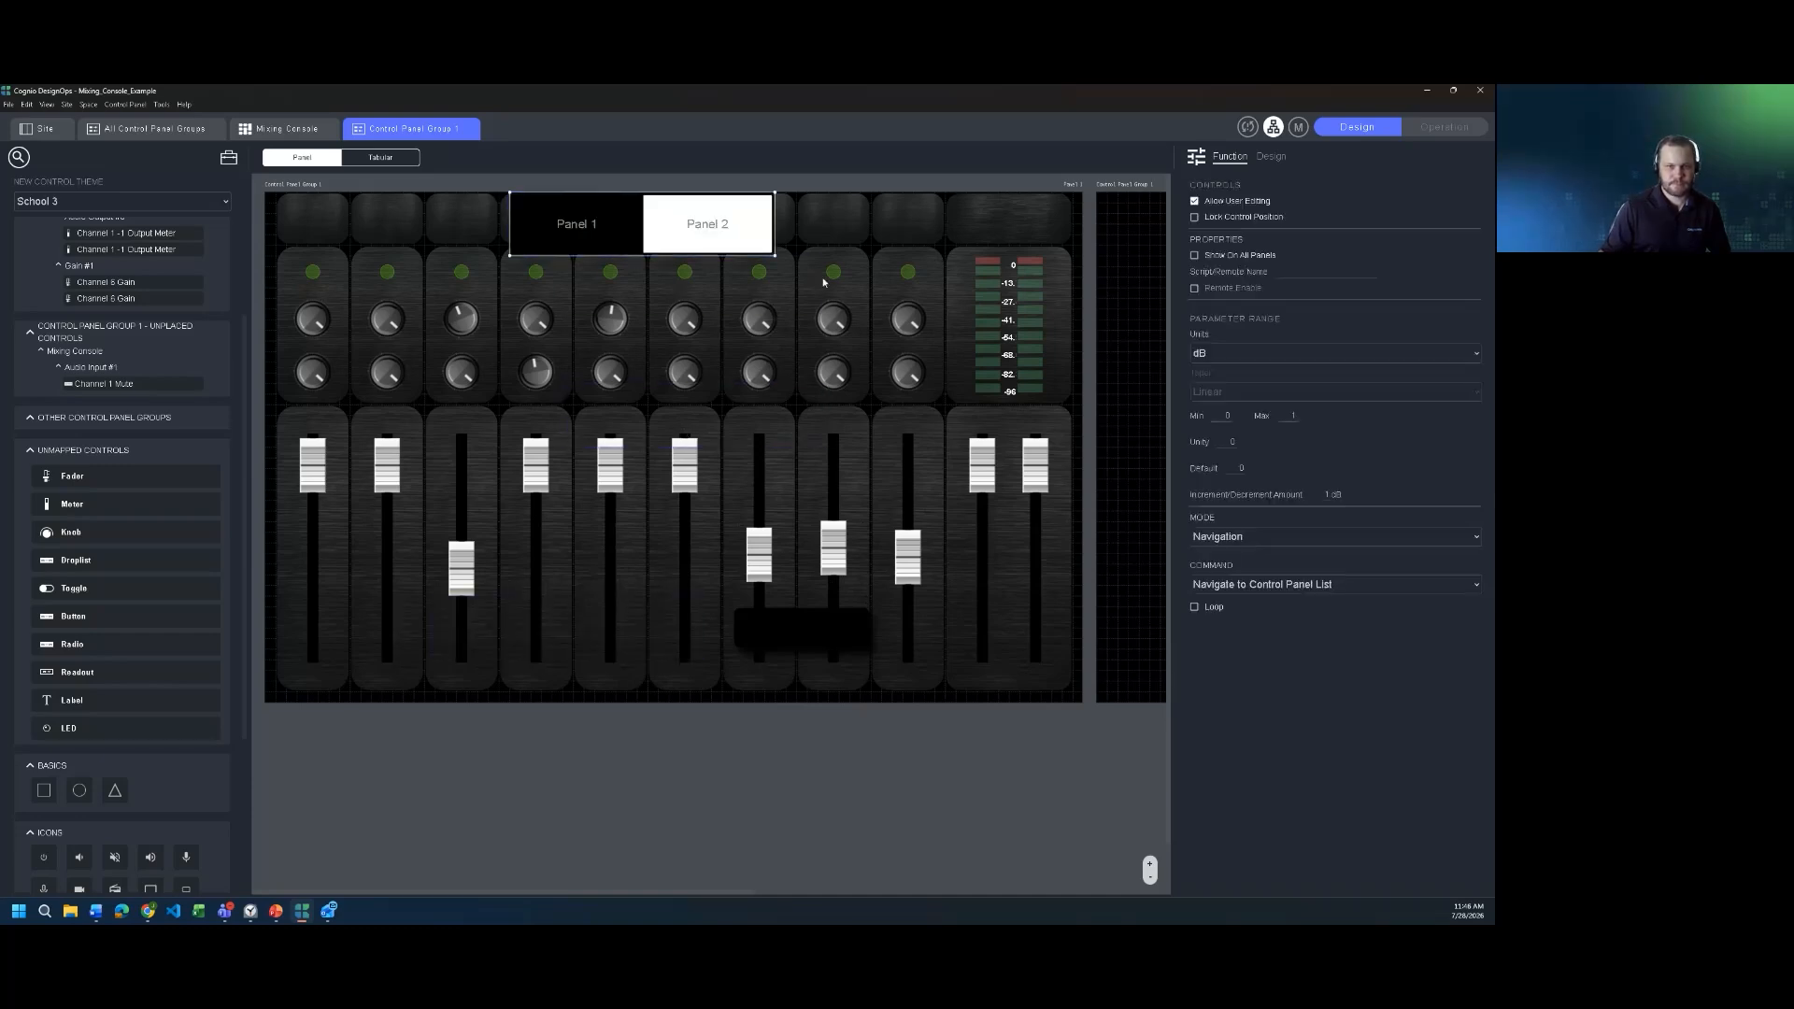
drag(875, 225, 945, 231)
drag(504, 238, 425, 233)
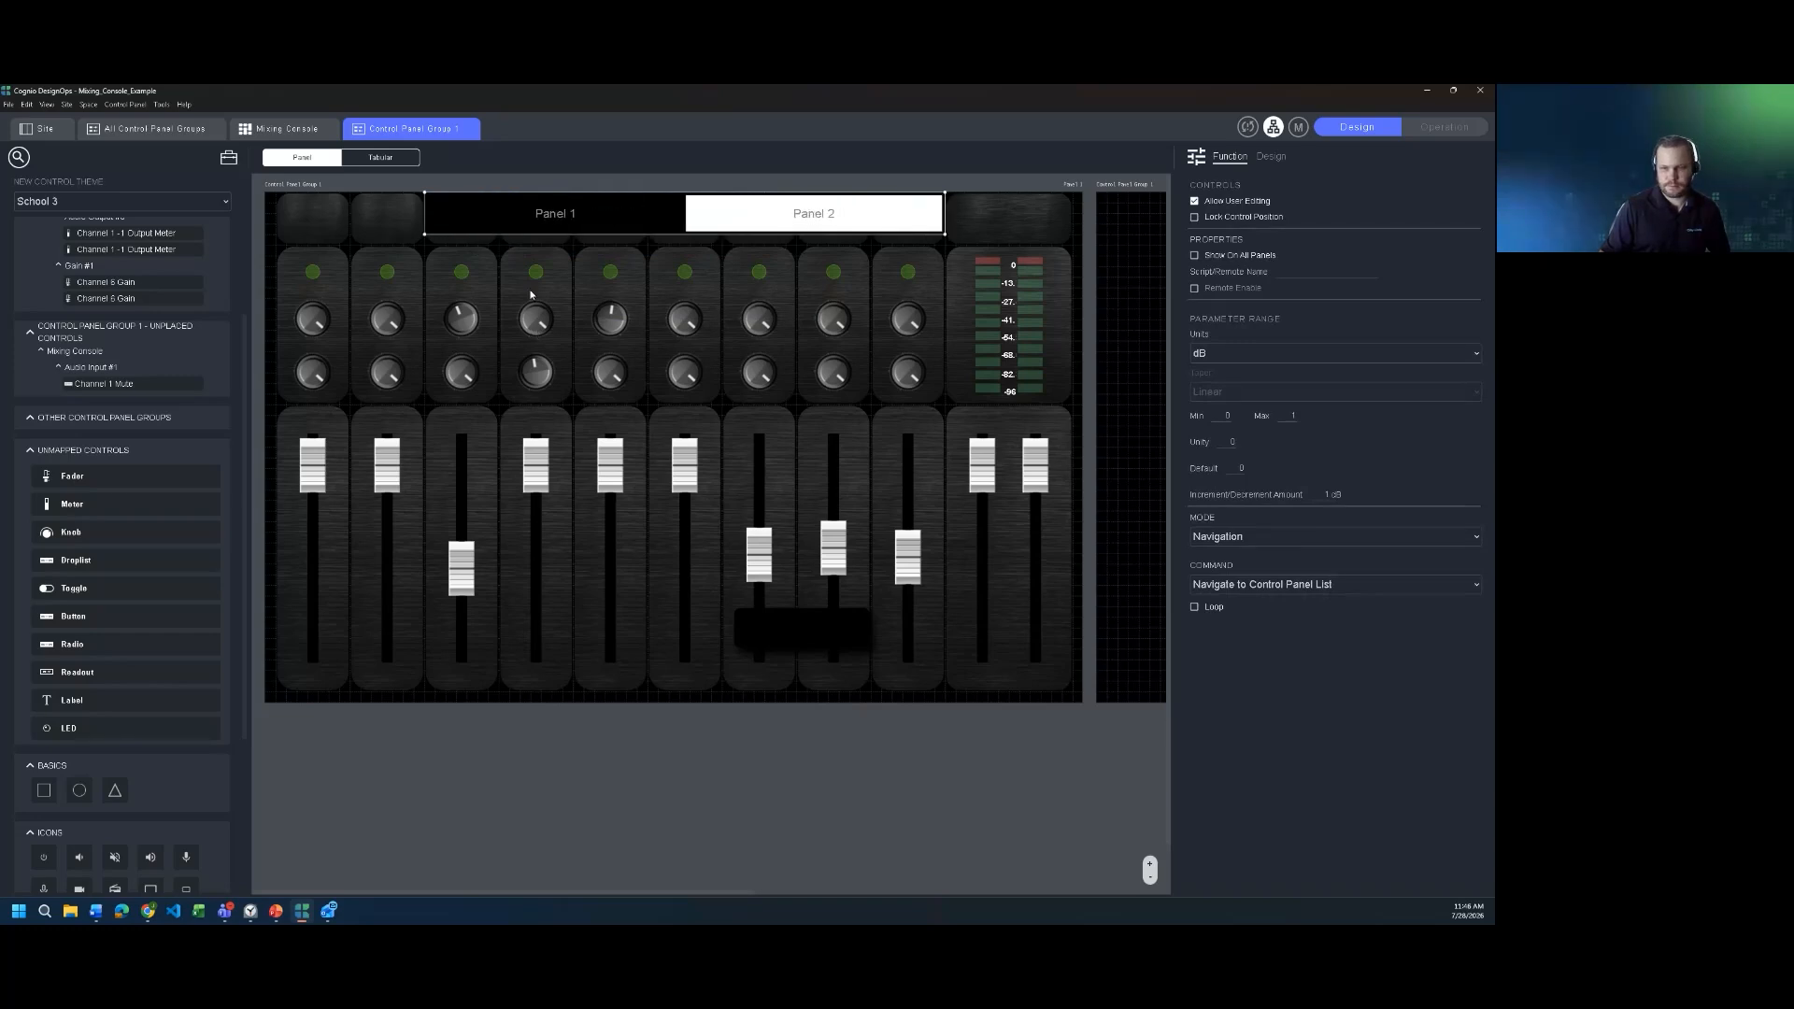
click(1194, 256)
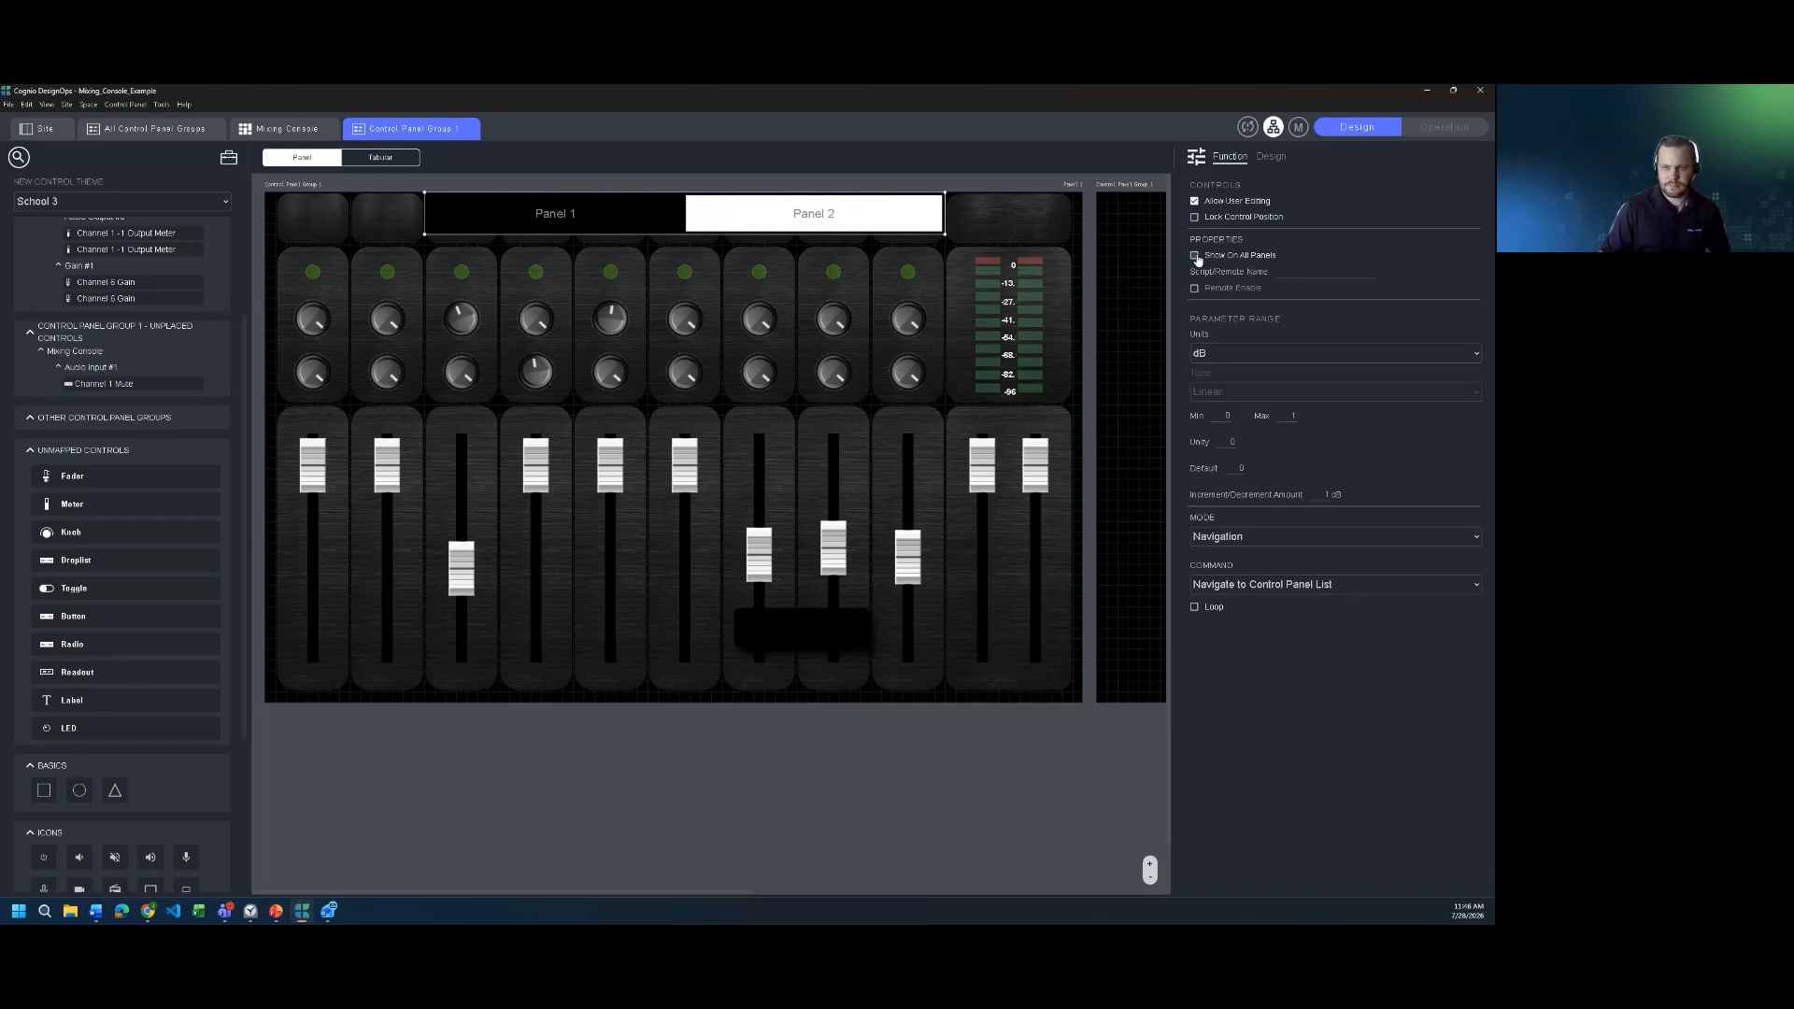
- Test switching between Panel 1 and Panel 2 in Operation mode and return to Design mode
click(1444, 127)
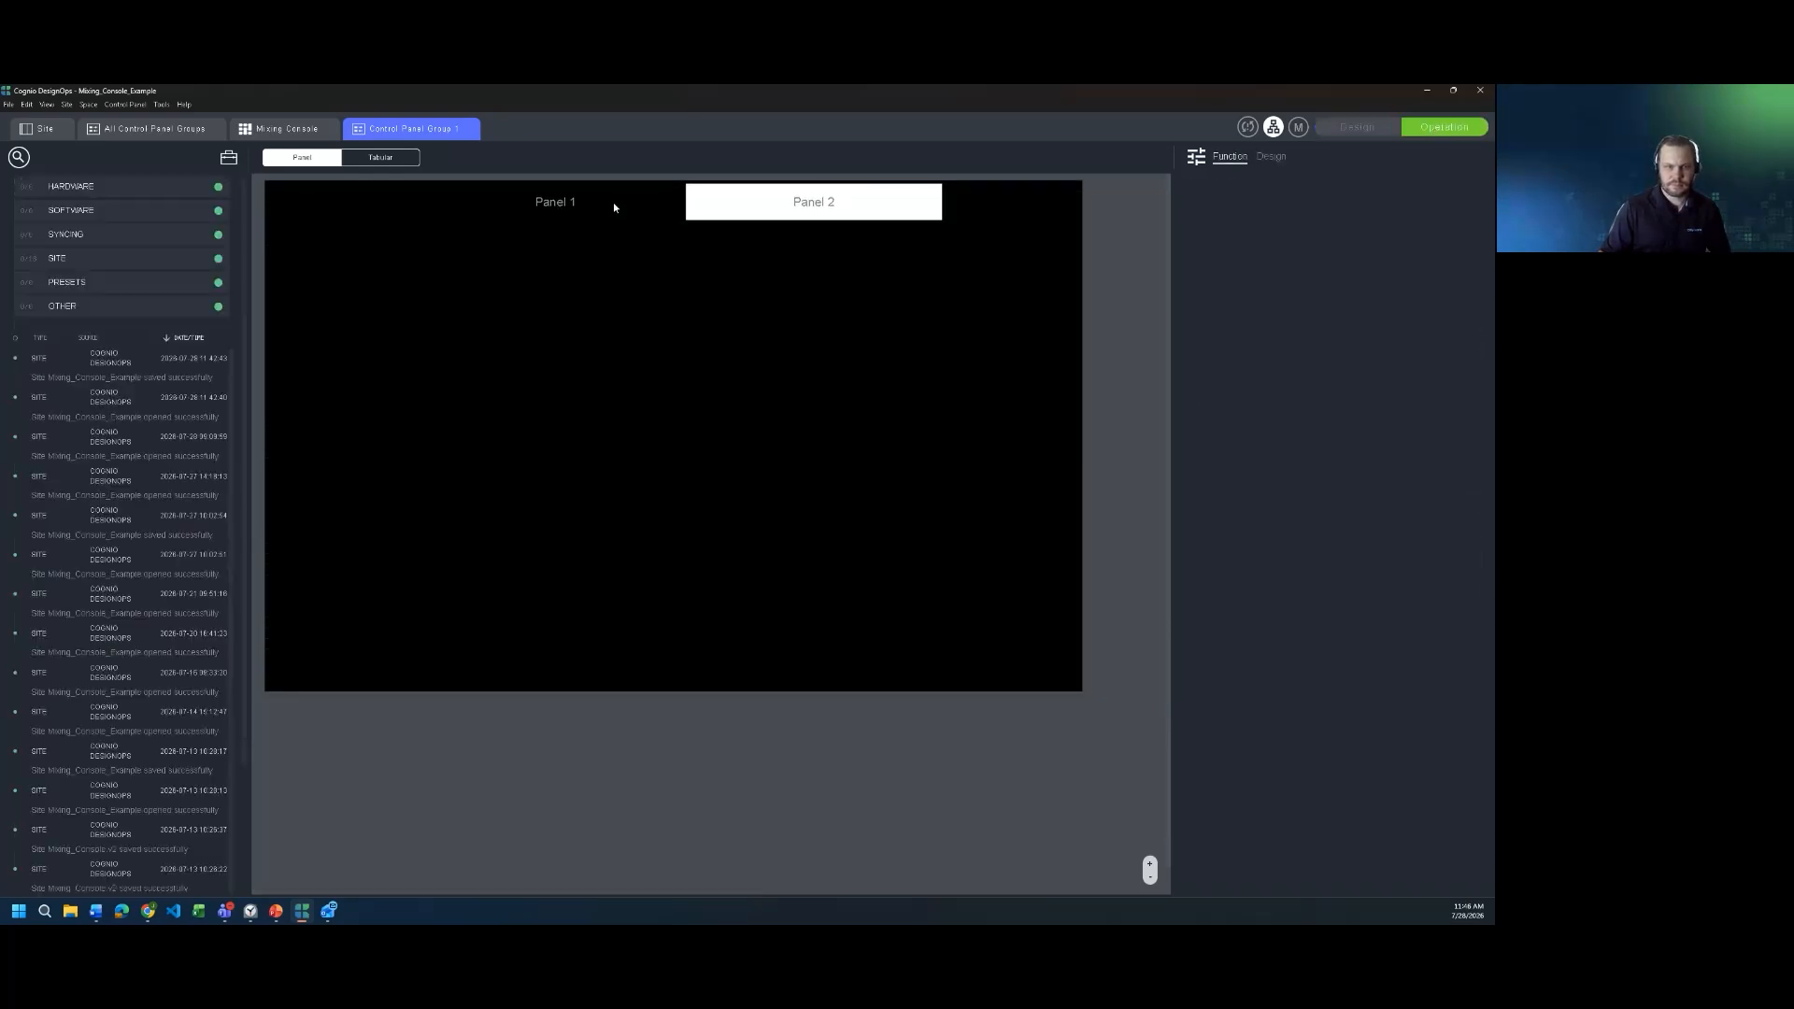
click(613, 202)
click(800, 204)
click(817, 202)
click(625, 204)
click(1380, 131)
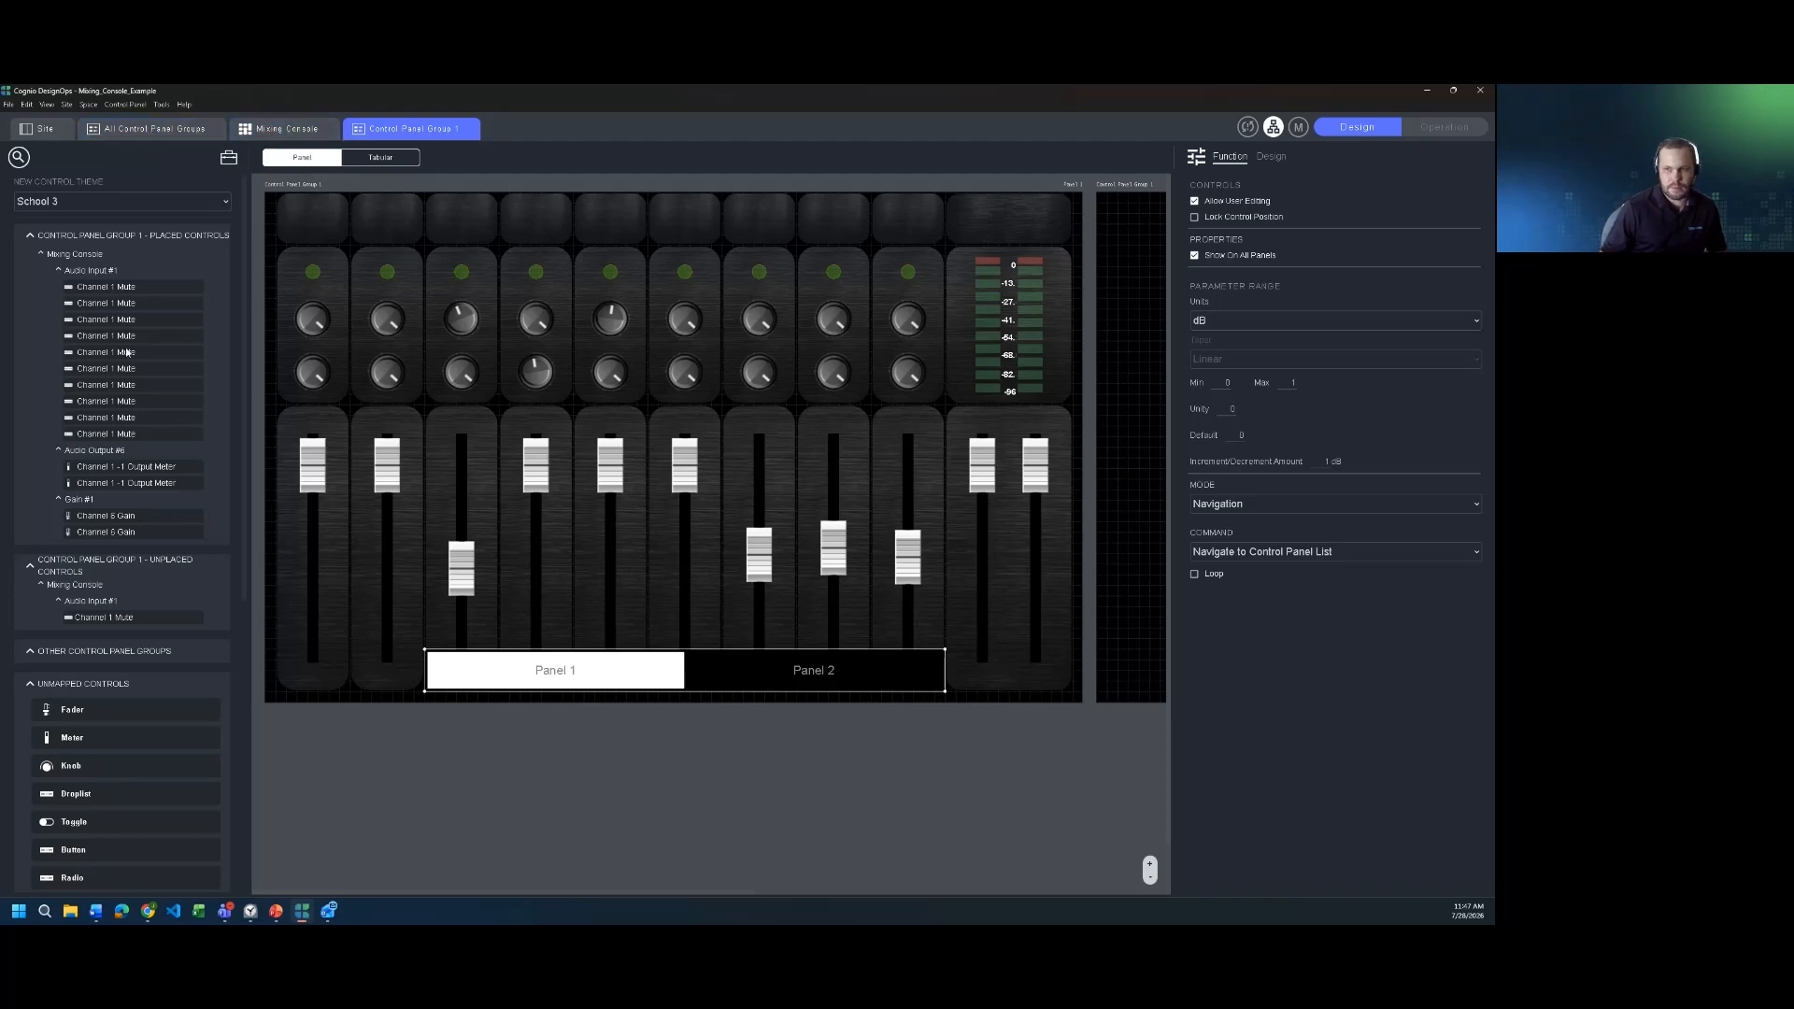
- Quit the Mixing_Console_Example site without saving and start a blank site in a maximized Cognio DesignOps window
click(1480, 90)
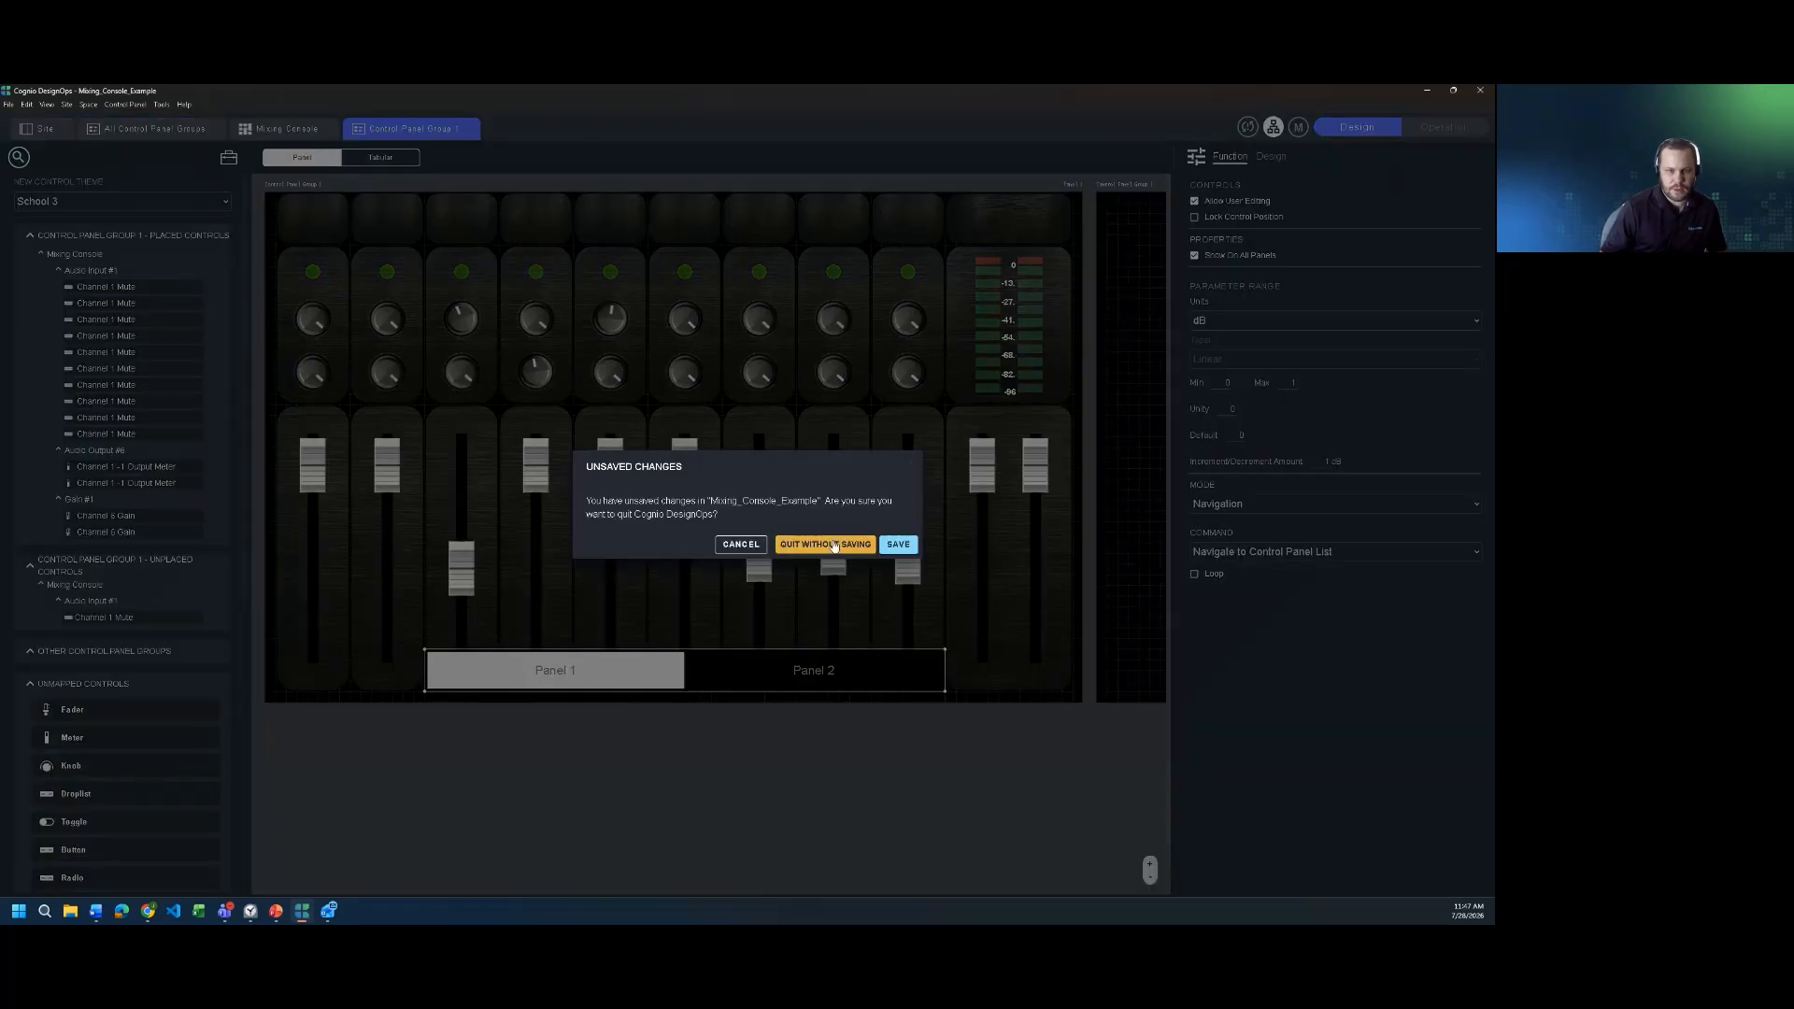
click(858, 542)
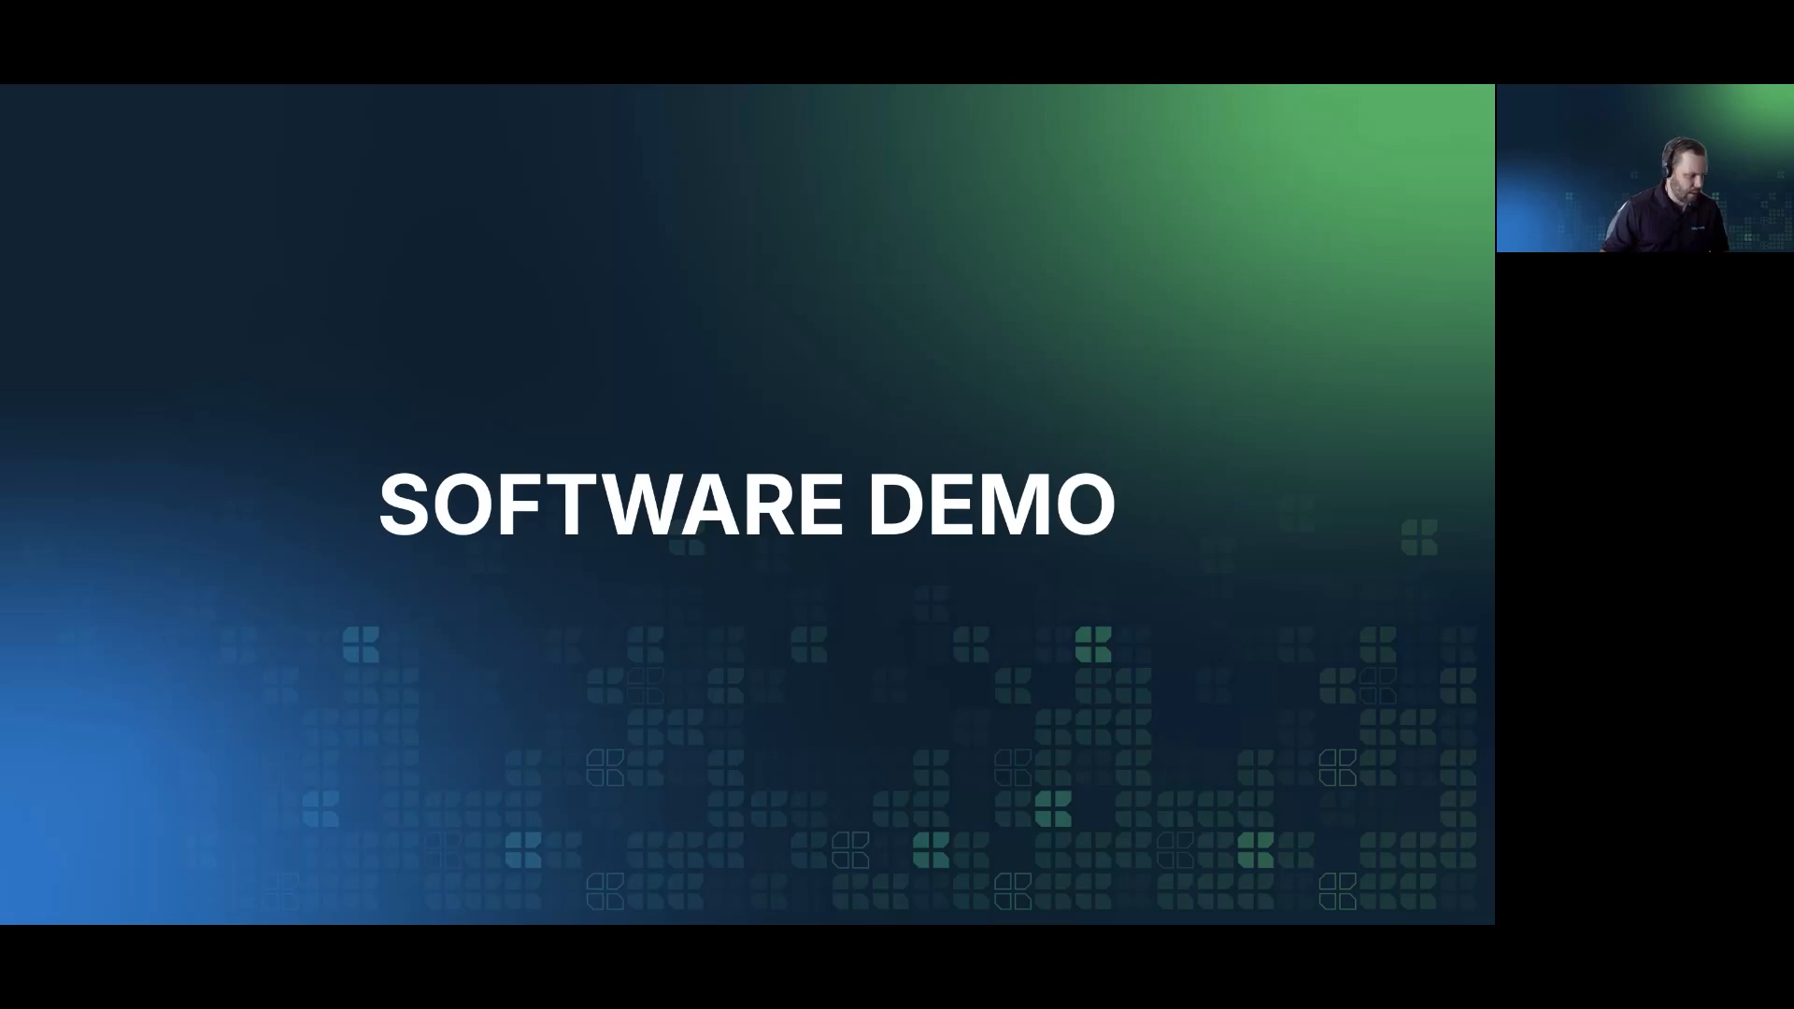
drag(729, 916, 968, 343)
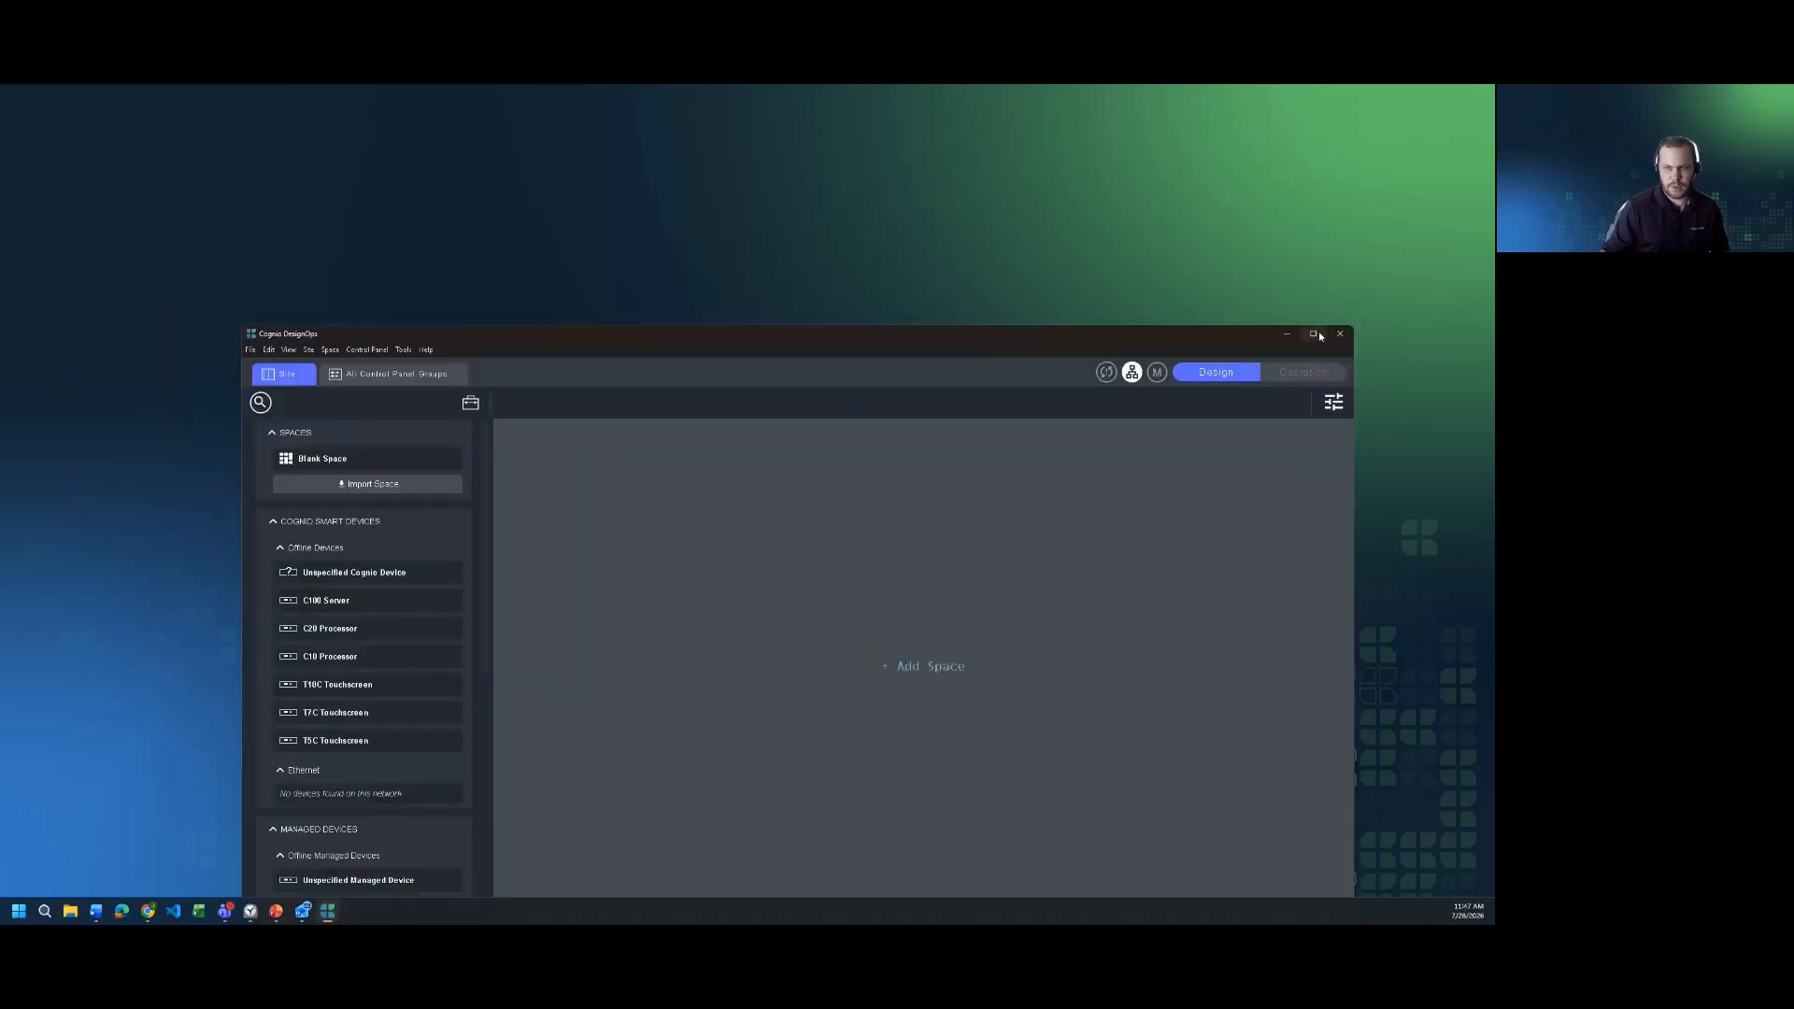
click(1314, 334)
- Add a blank space to the site and open it with the Scripted blocks in view
drag(140, 210, 372, 206)
double_click(372, 200)
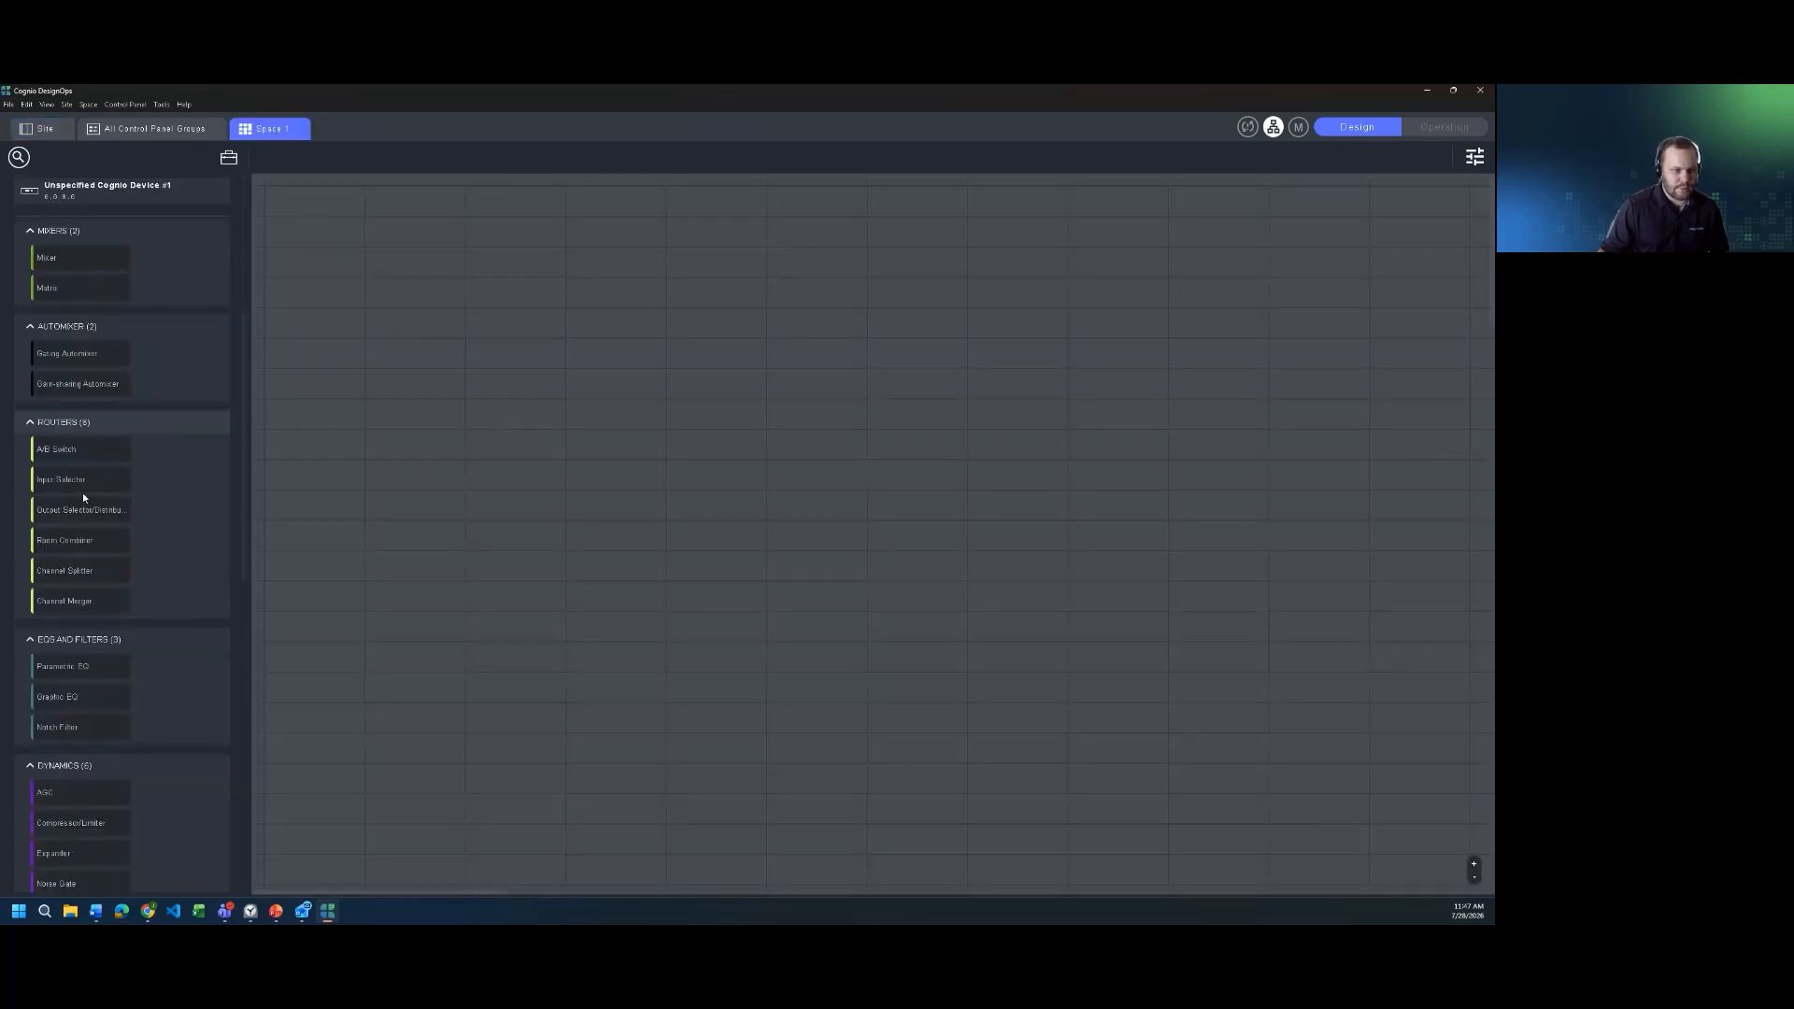
scroll(83, 498, down, 10)
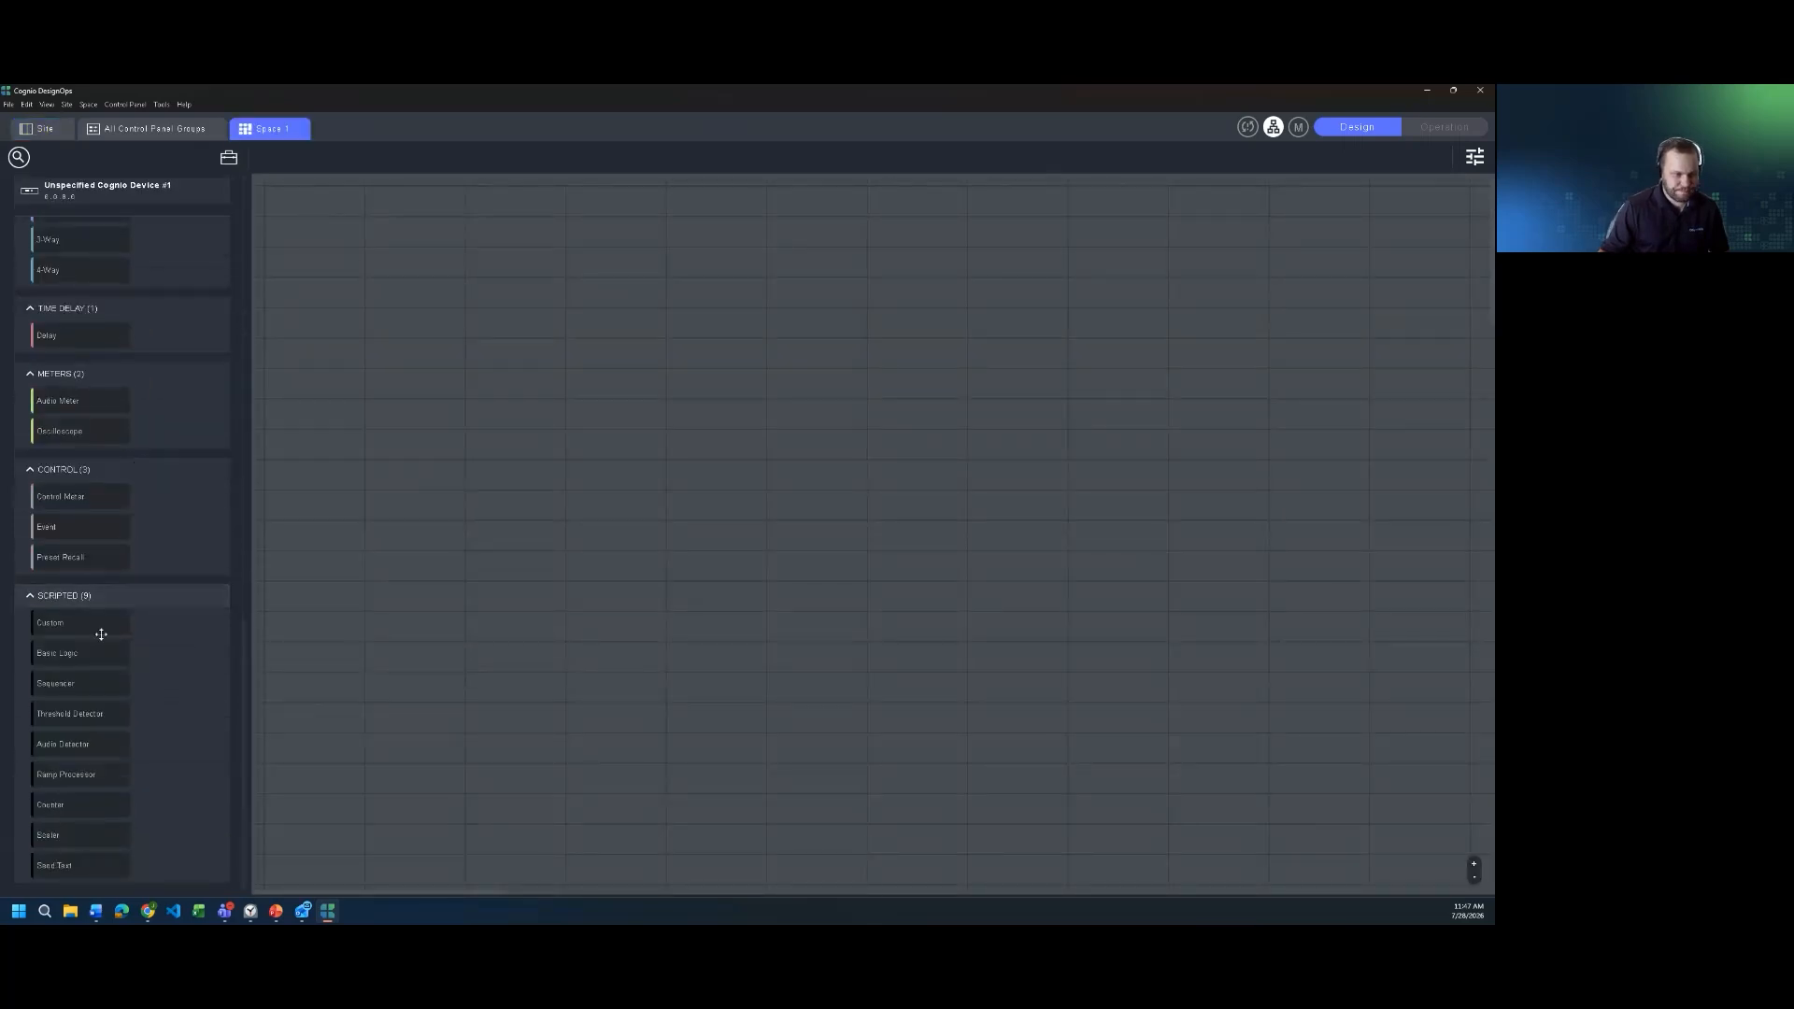
- Place a Custom scripted block and an Event block side by side in Space 1 and show the Event block's controls
drag(101, 635, 283, 561)
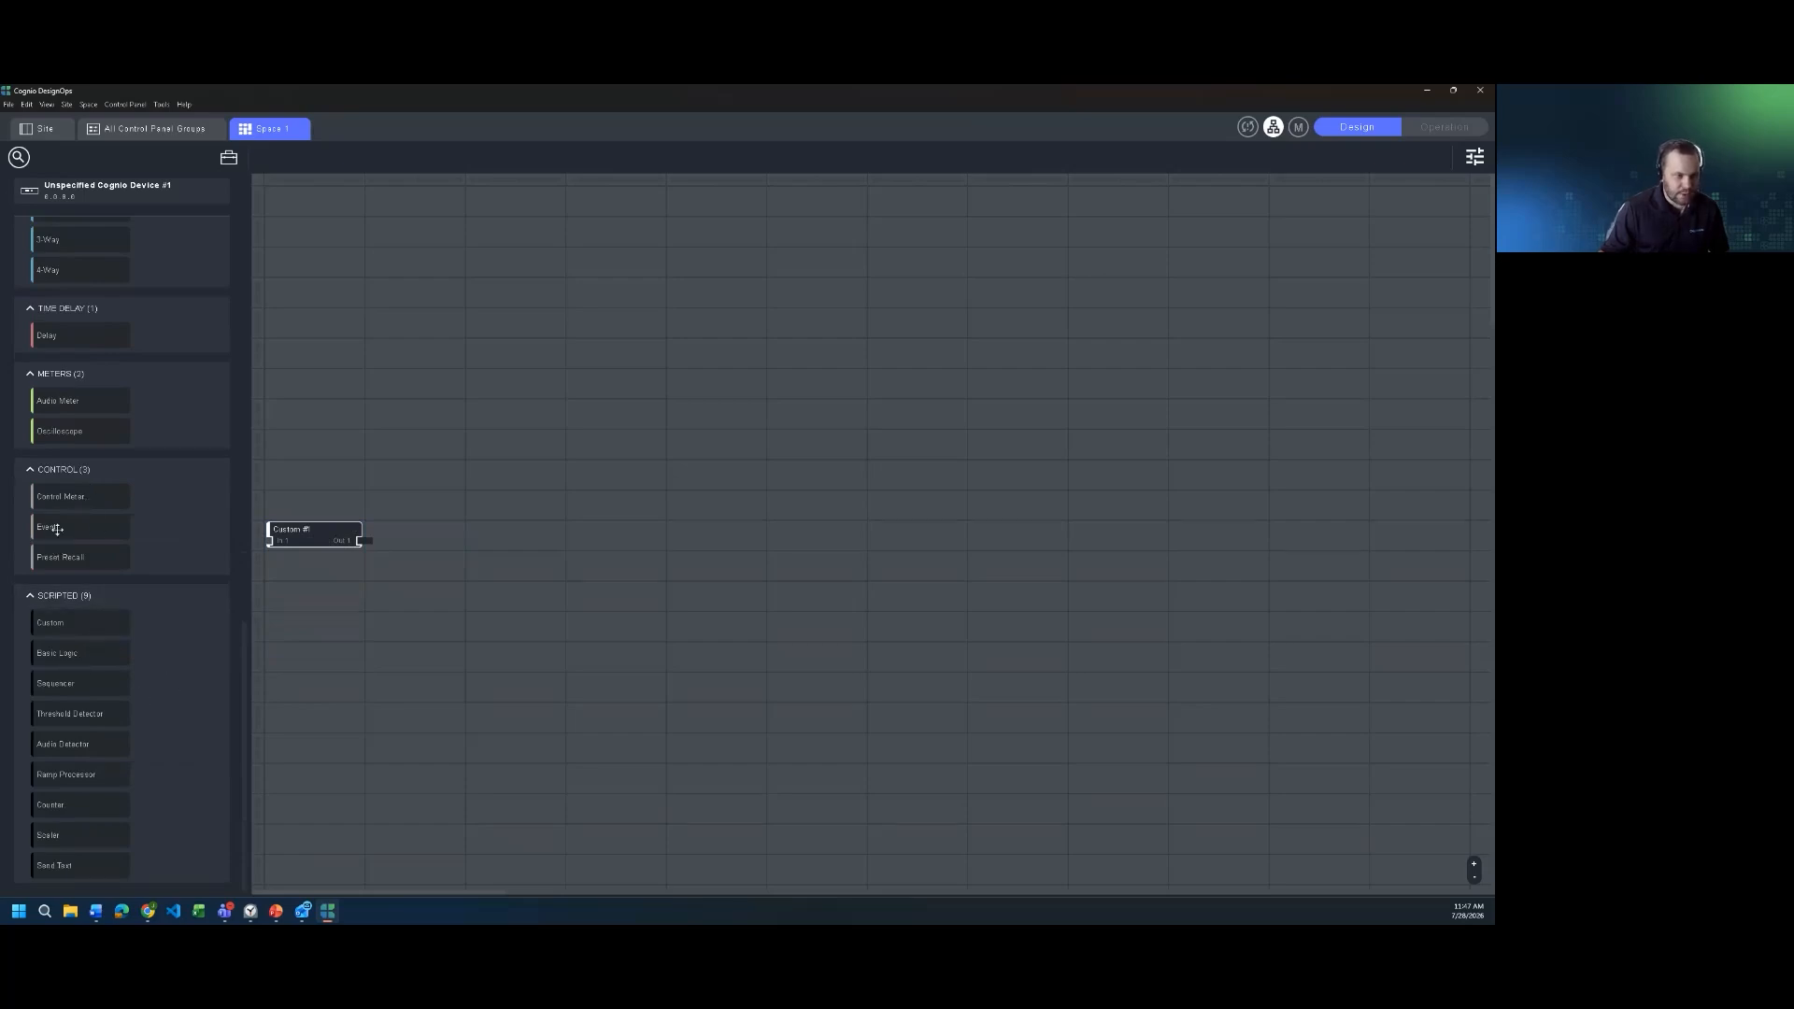
drag(56, 527, 511, 529)
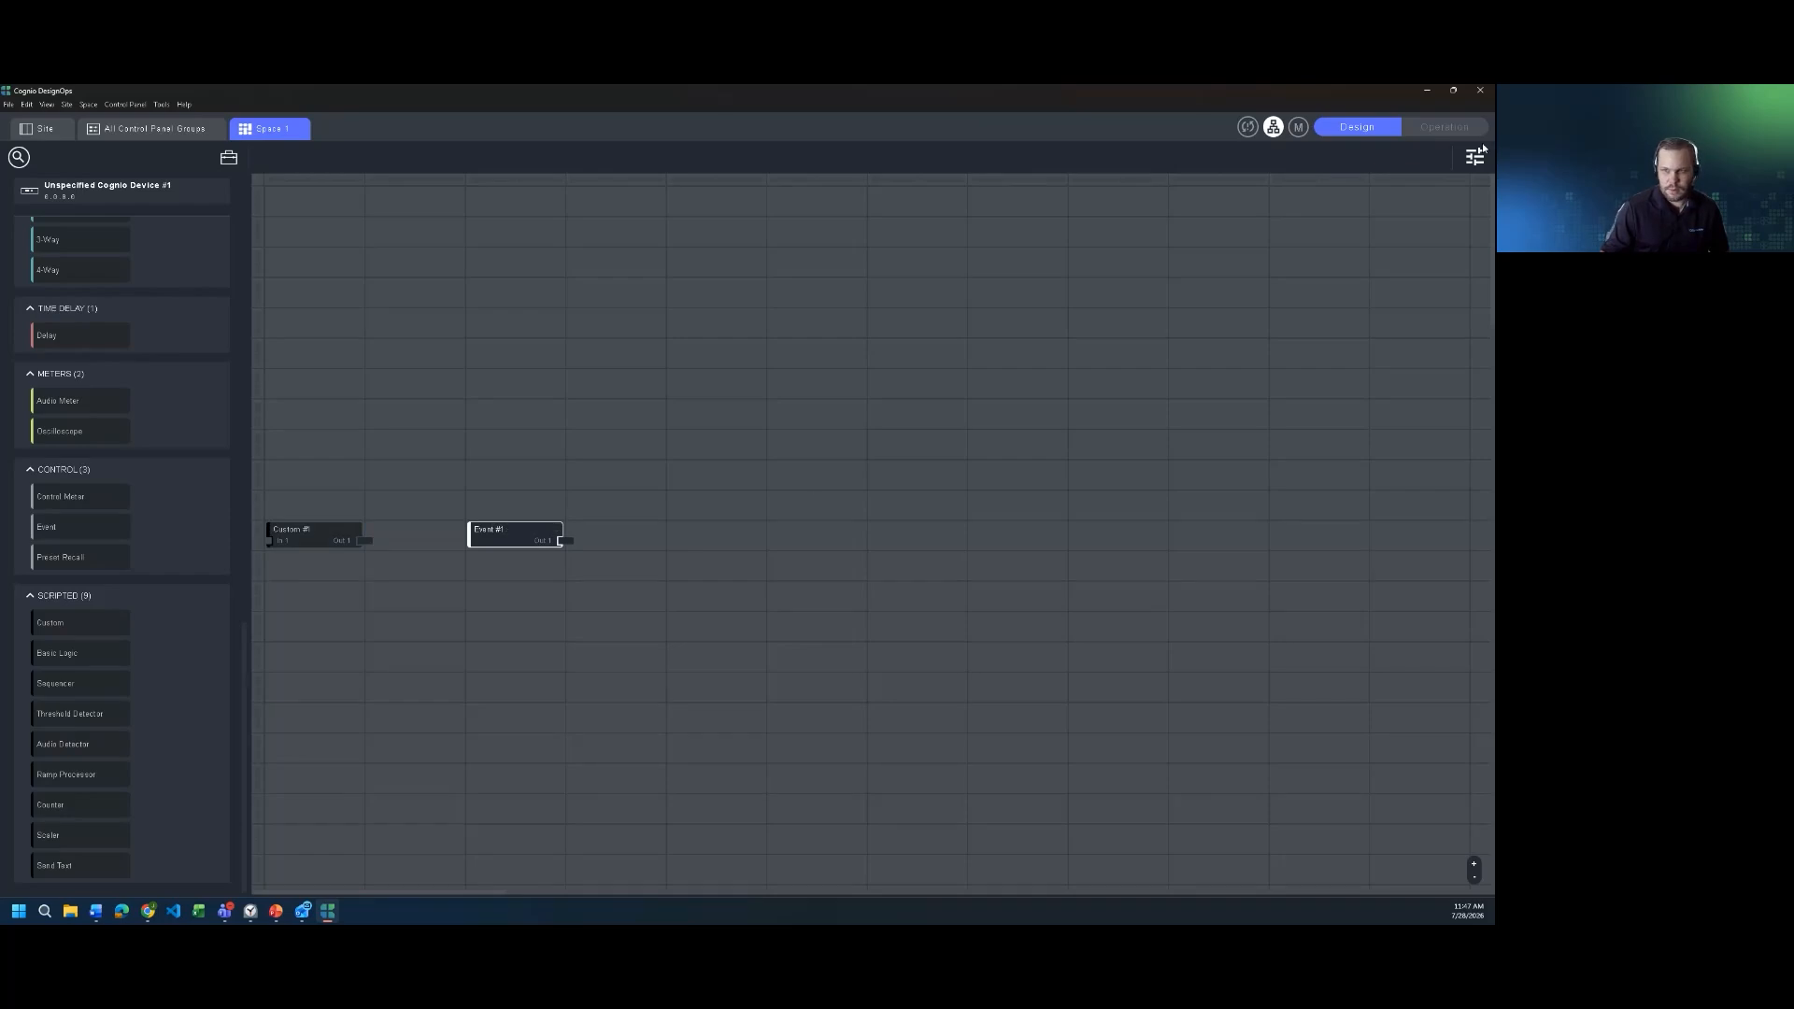
click(1475, 158)
click(1284, 157)
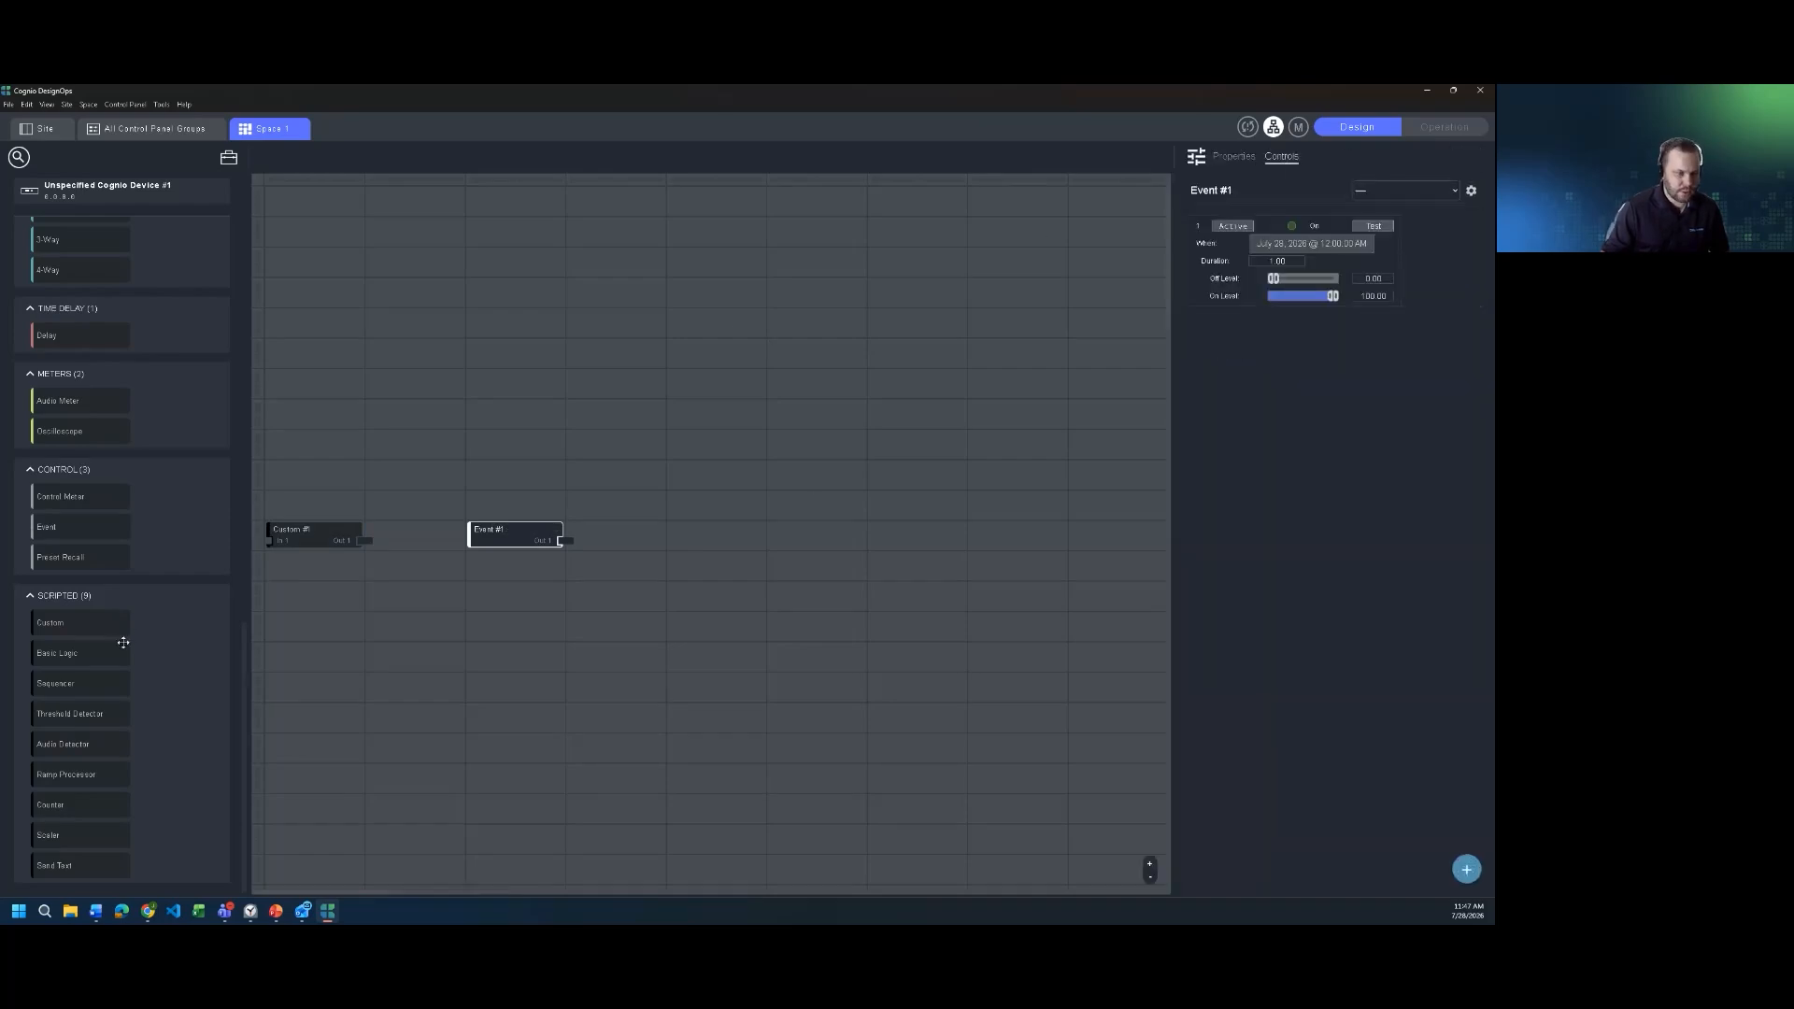
- View the Custom block's controls, then add a Send Text block below it and fire Trigger 1
click(318, 531)
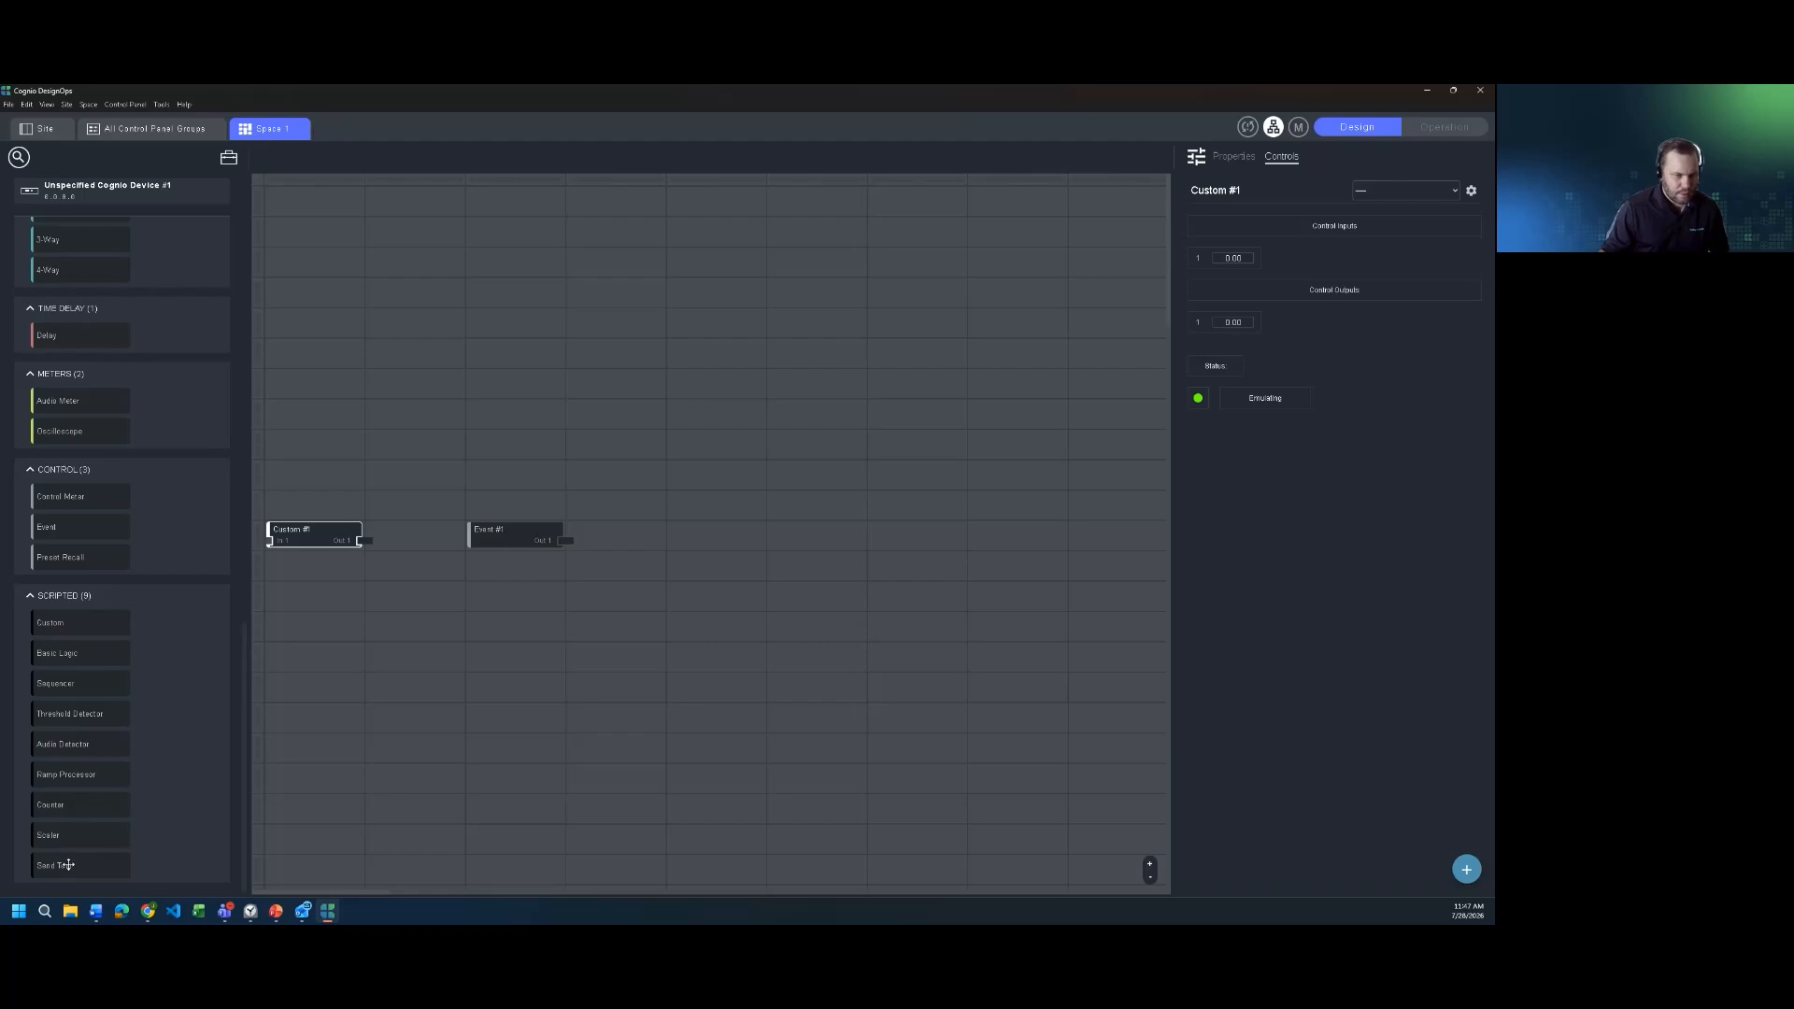
drag(69, 866, 411, 645)
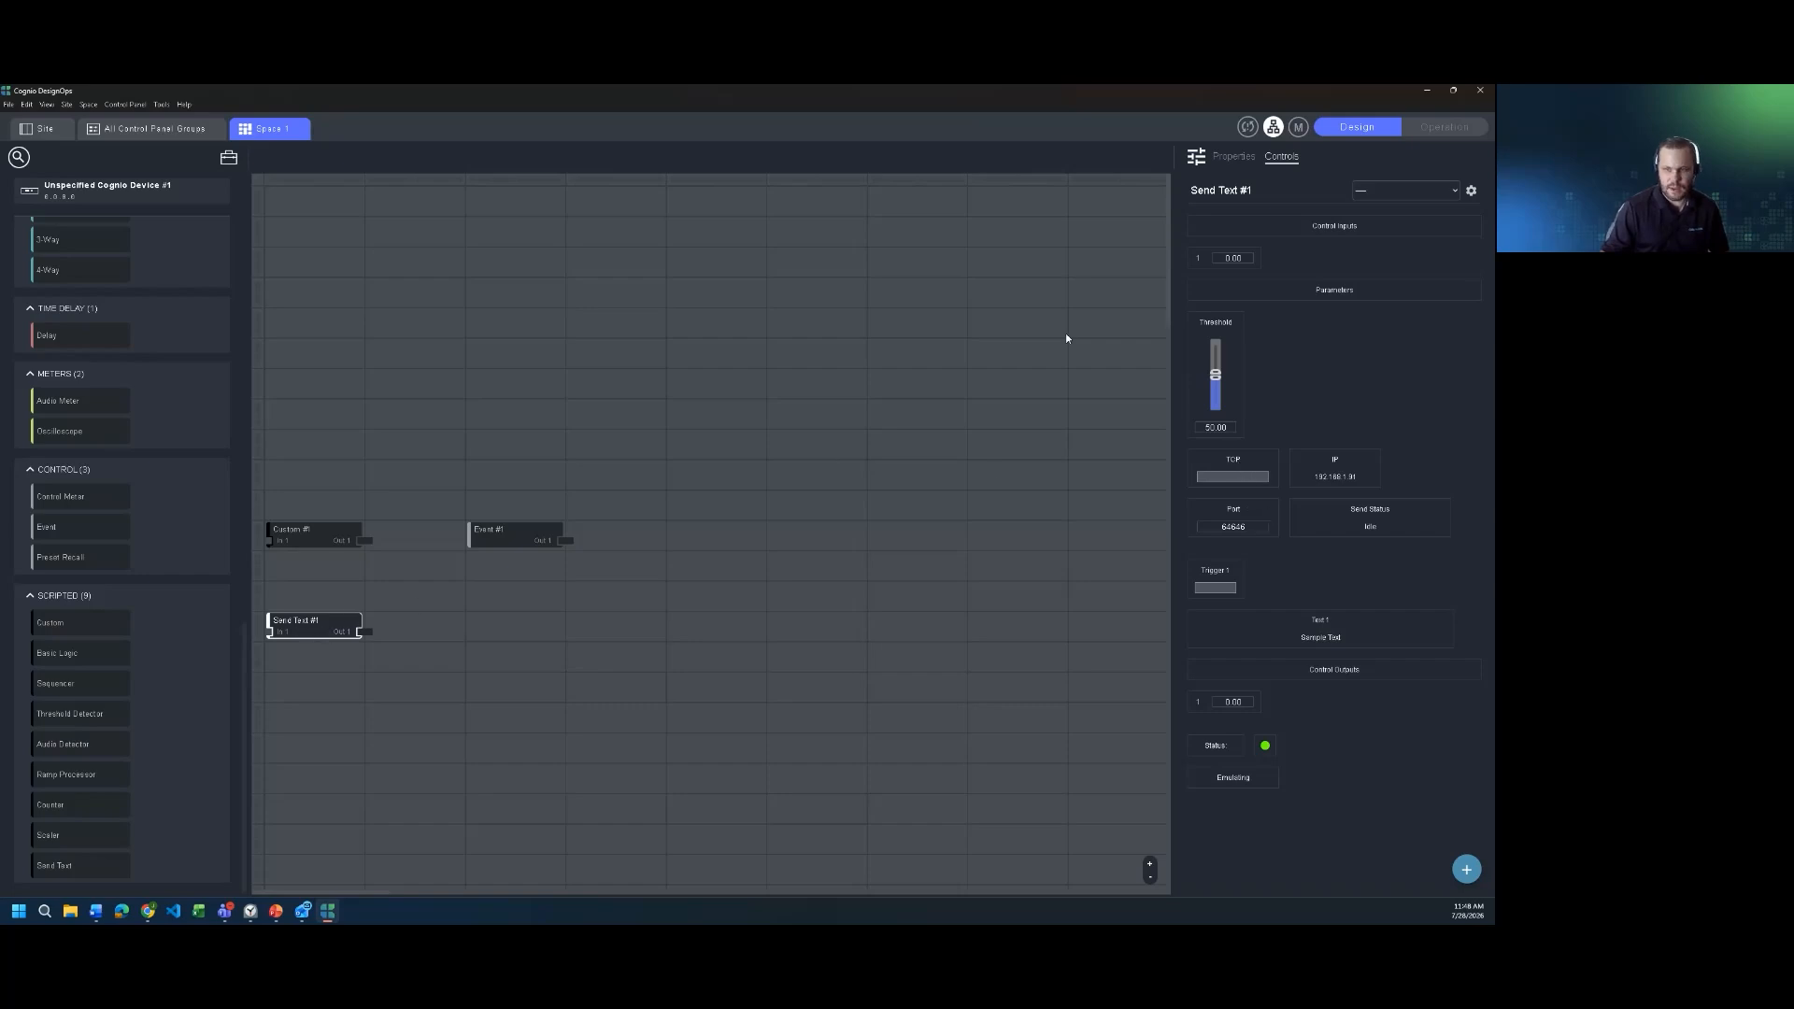
click(1213, 588)
- Add a control panel group to Unspecified Cognio Device #1 in Space 1
click(155, 128)
click(60, 132)
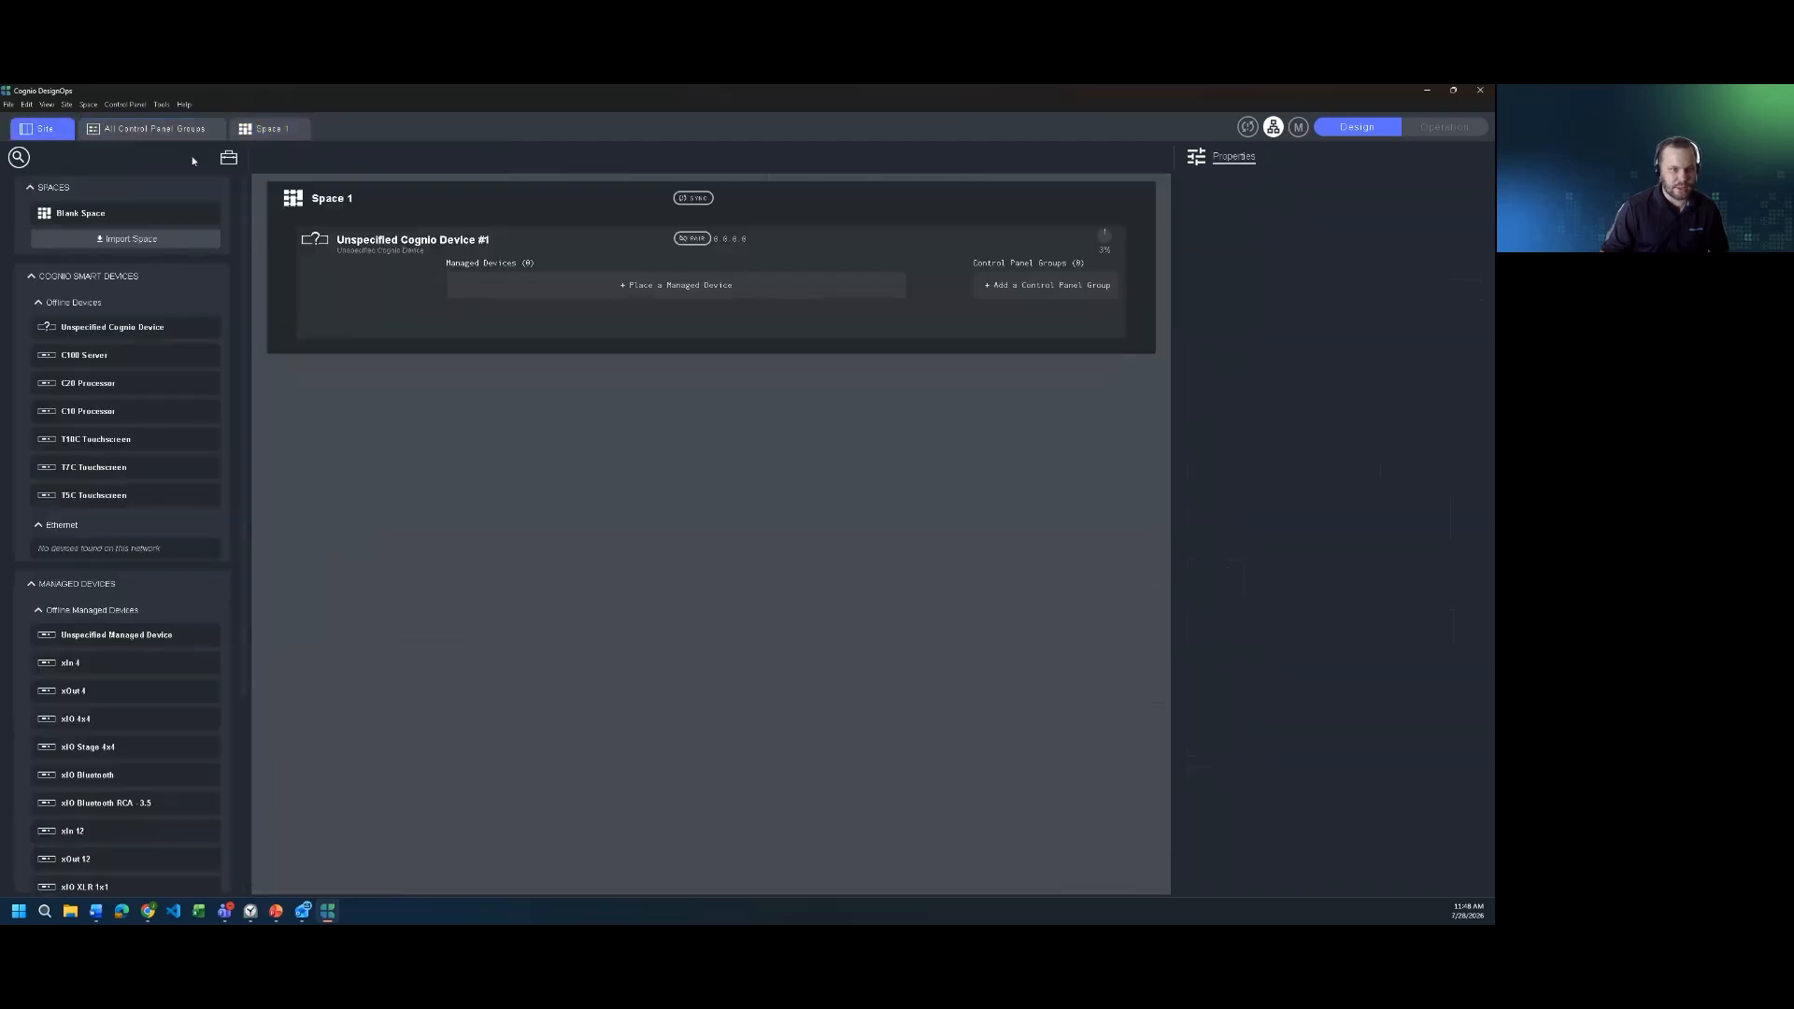
click(1043, 290)
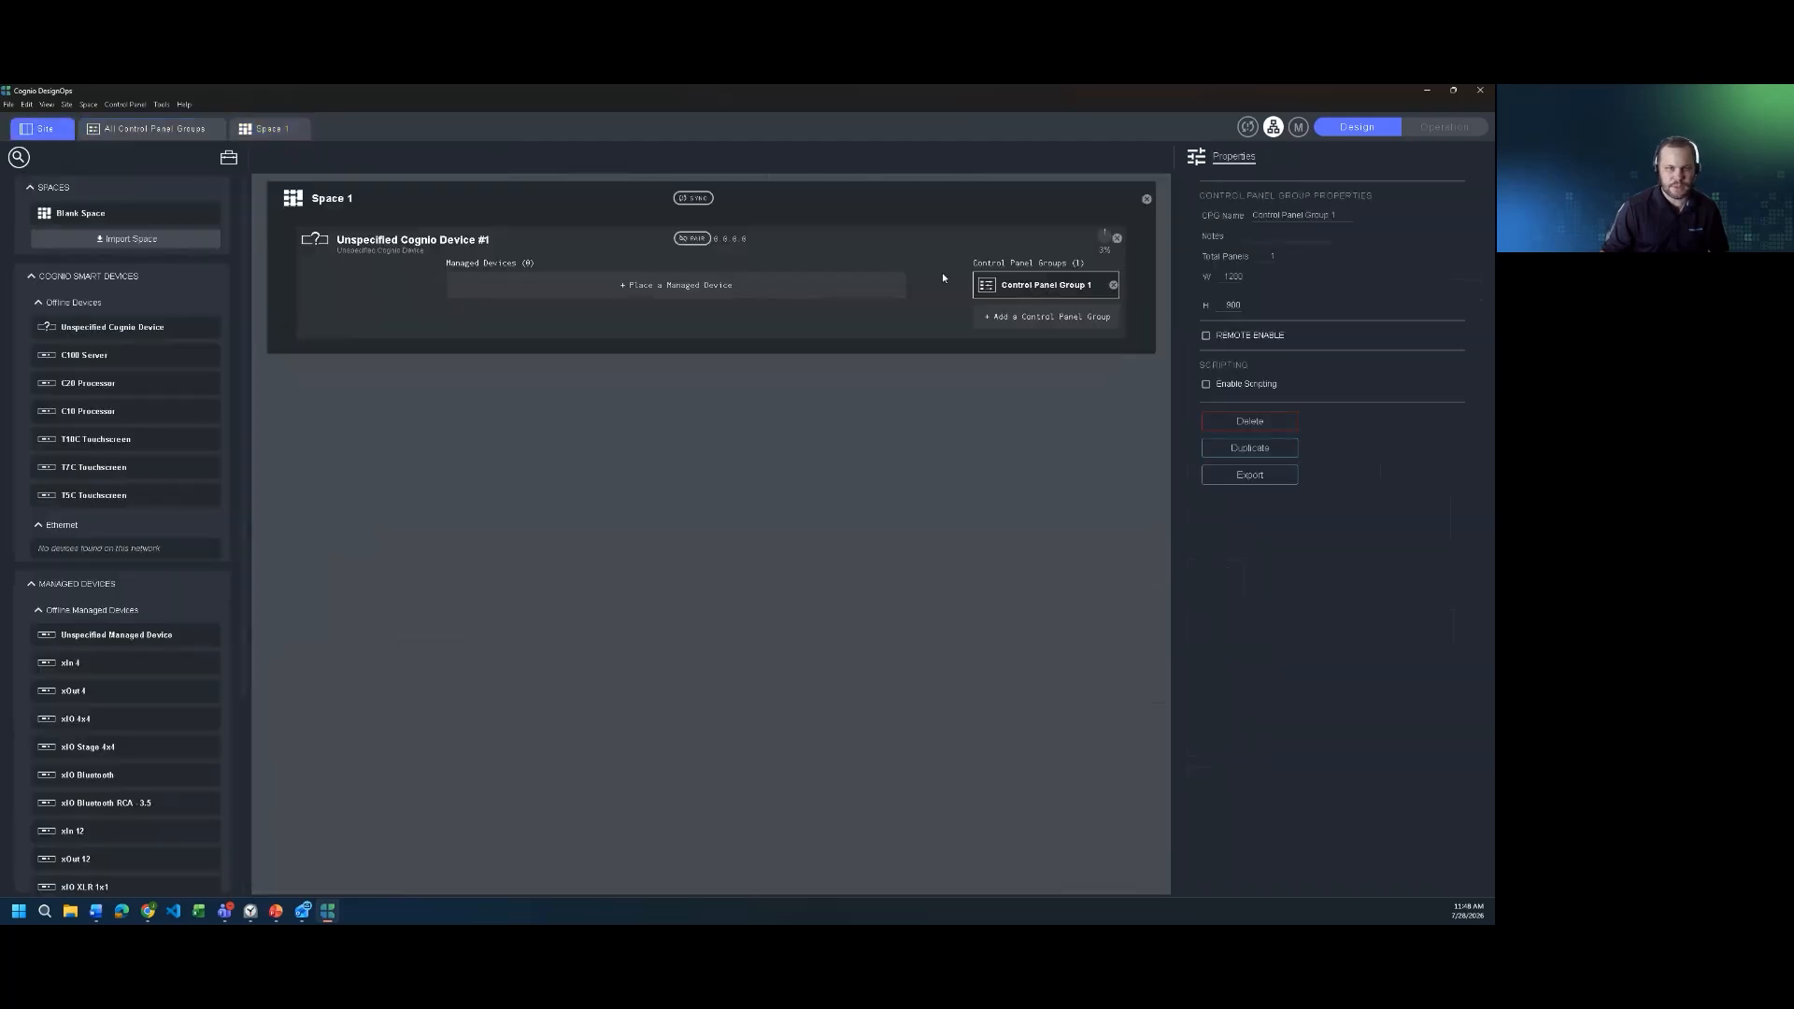
- Open the panel of Control Panel Group 1 and place an unmapped button control in its upper-left area
click(338, 200)
click(168, 129)
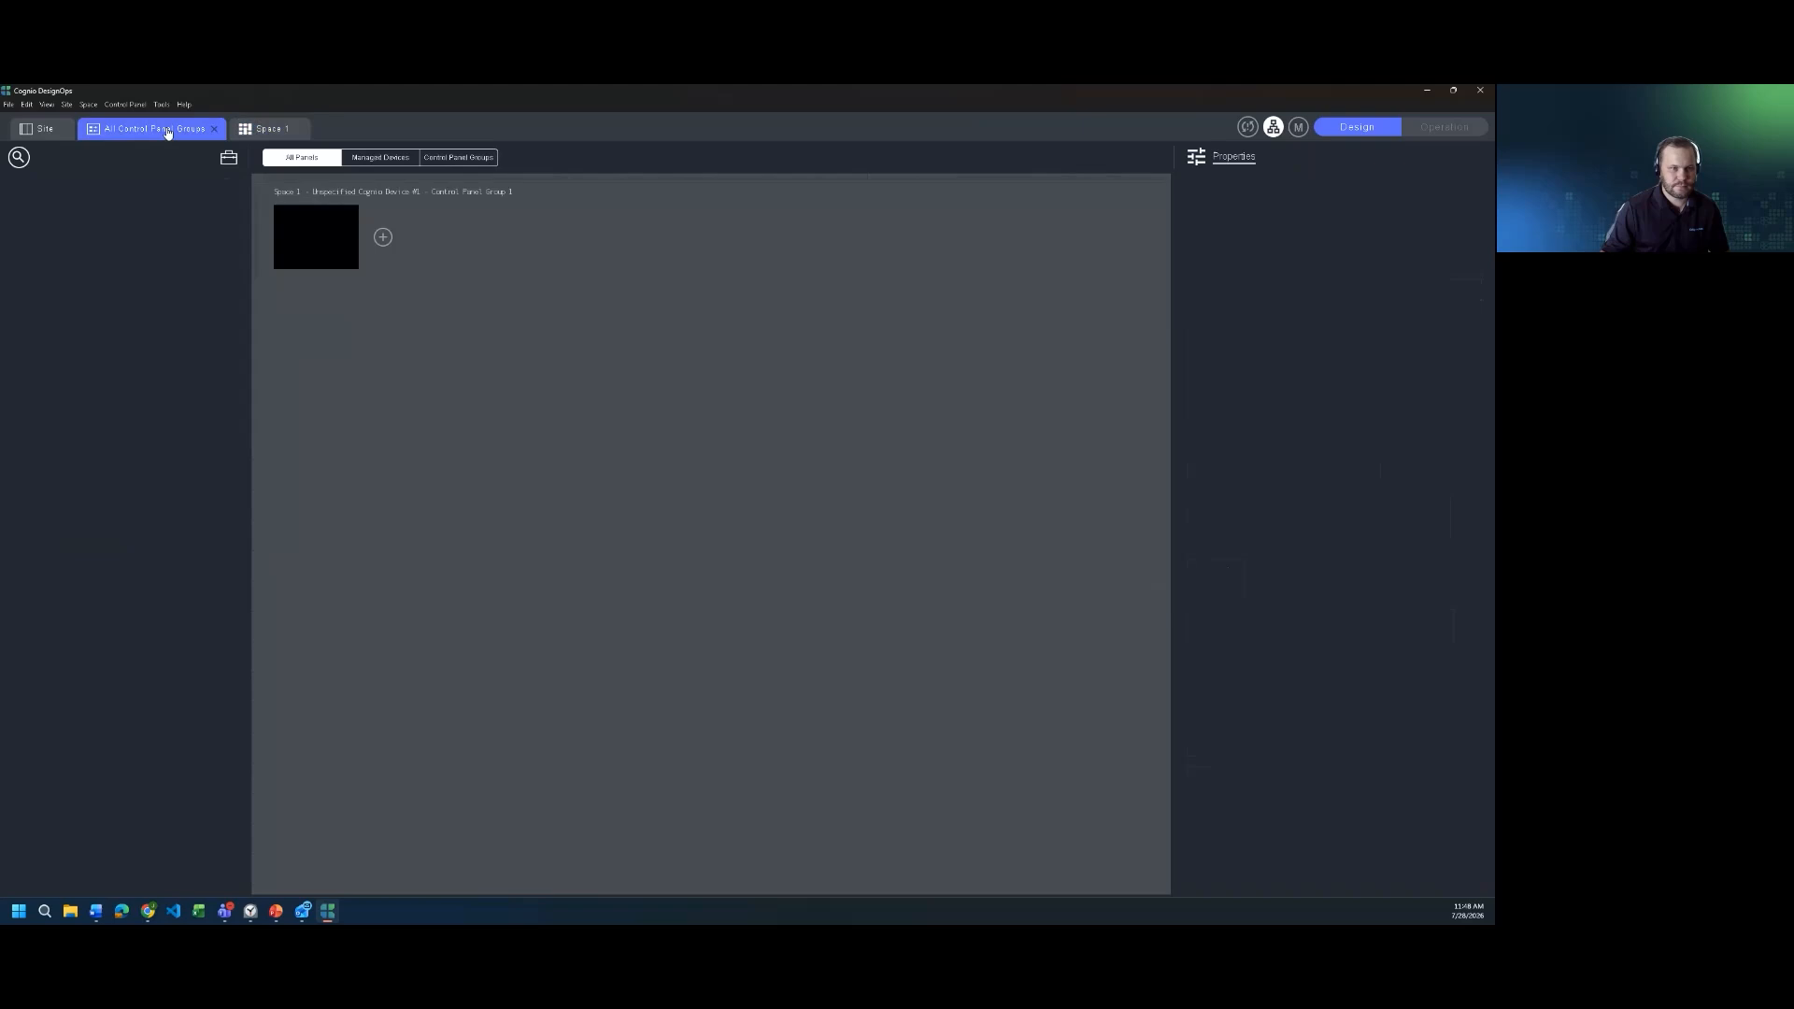
click(316, 241)
double_click(316, 241)
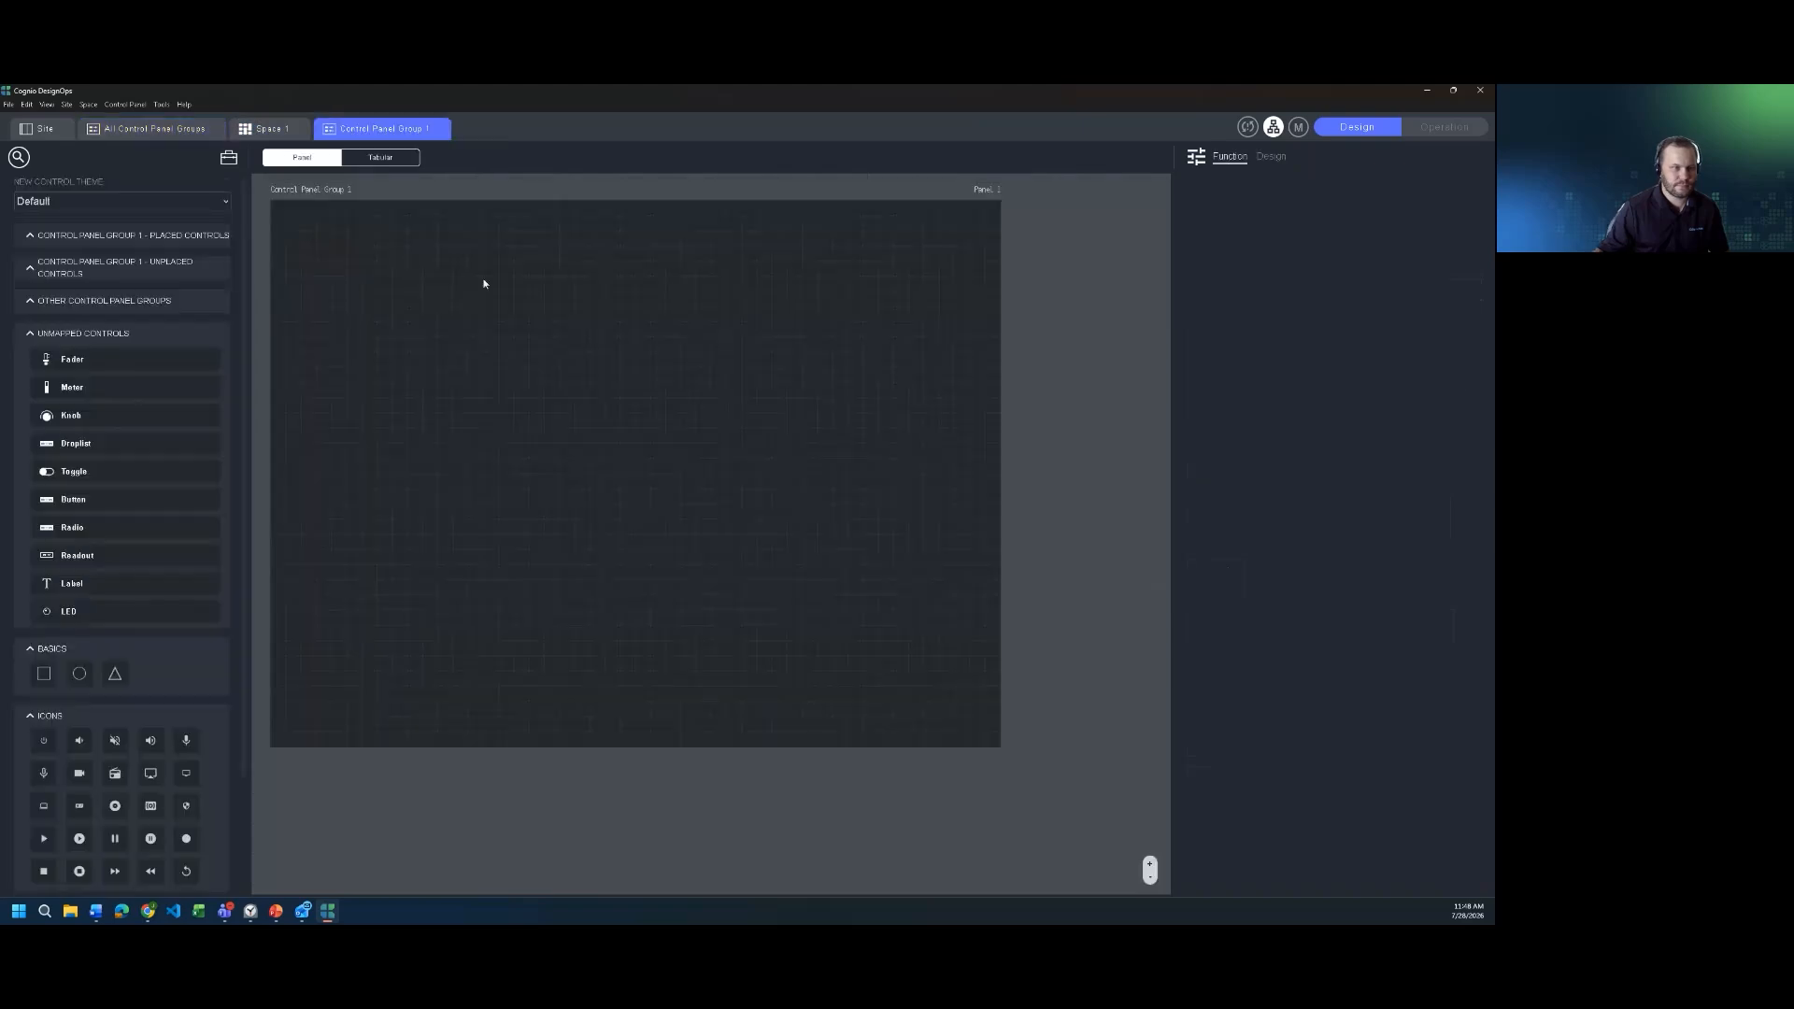
drag(94, 498, 322, 291)
drag(419, 337, 422, 337)
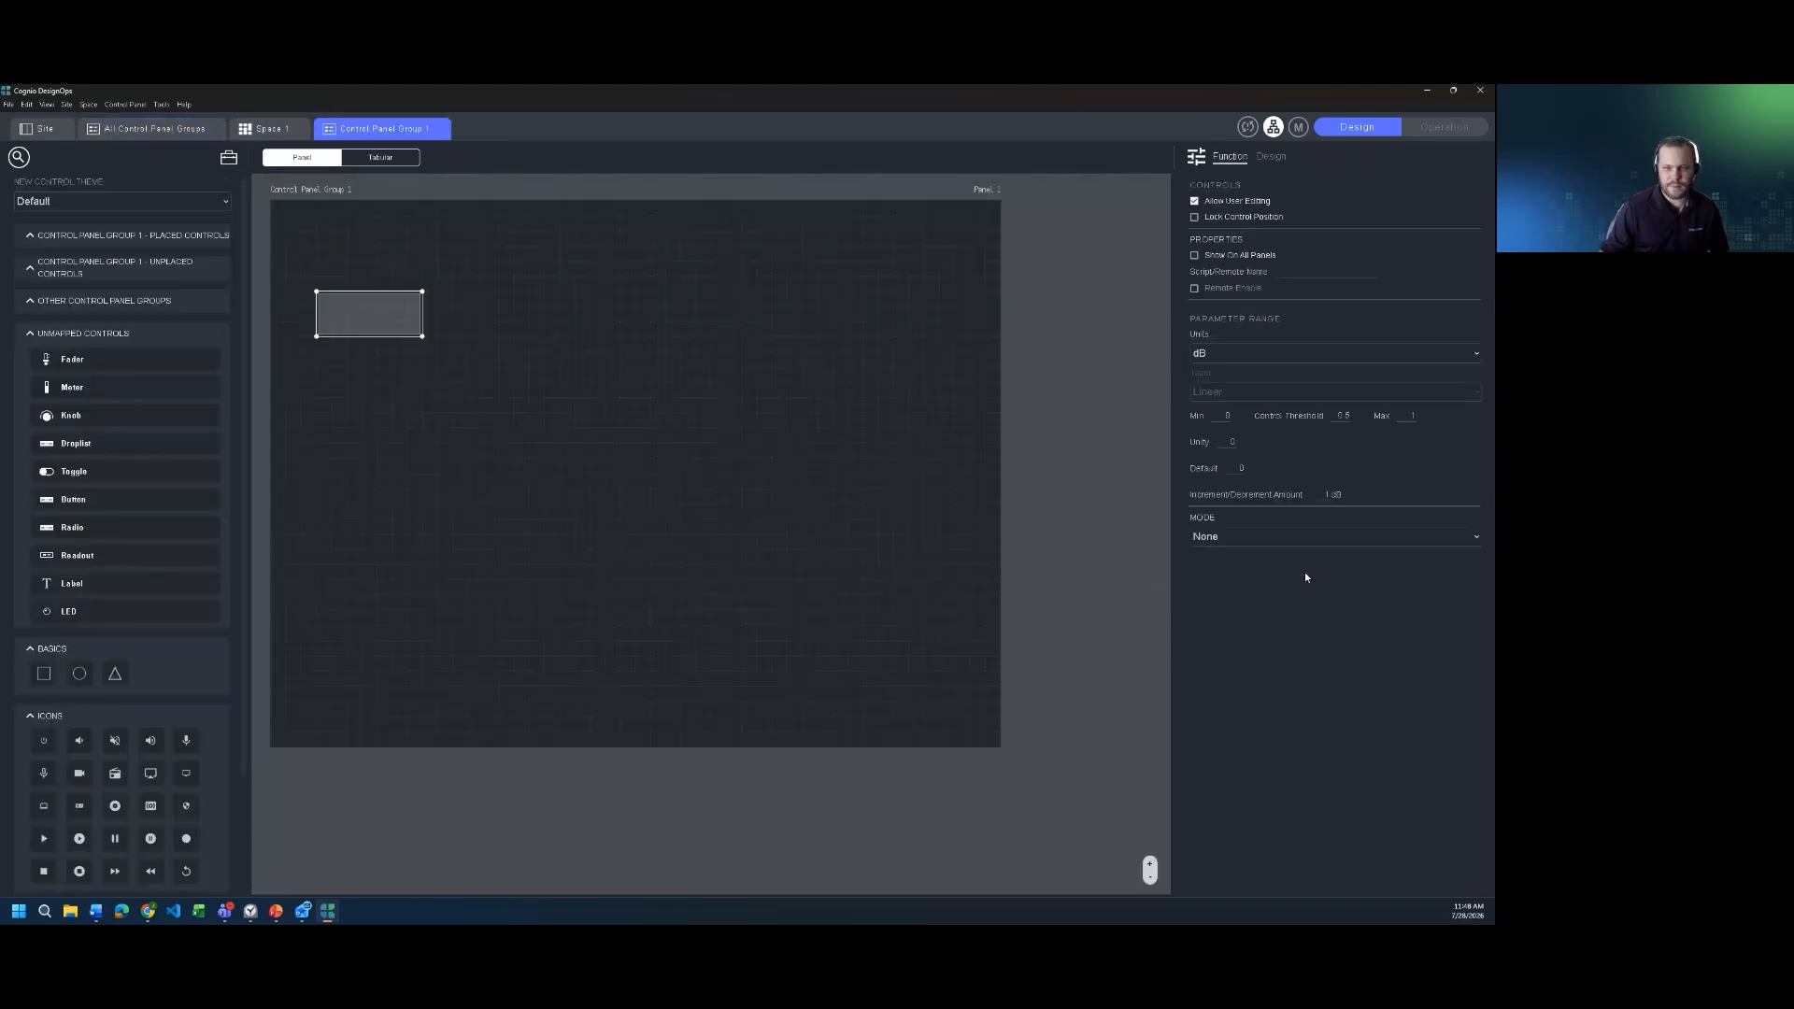
- Set the button's mode to Parameter and map it to the Event 1 On parameter of Event #1
click(1308, 536)
click(1263, 579)
click(1261, 589)
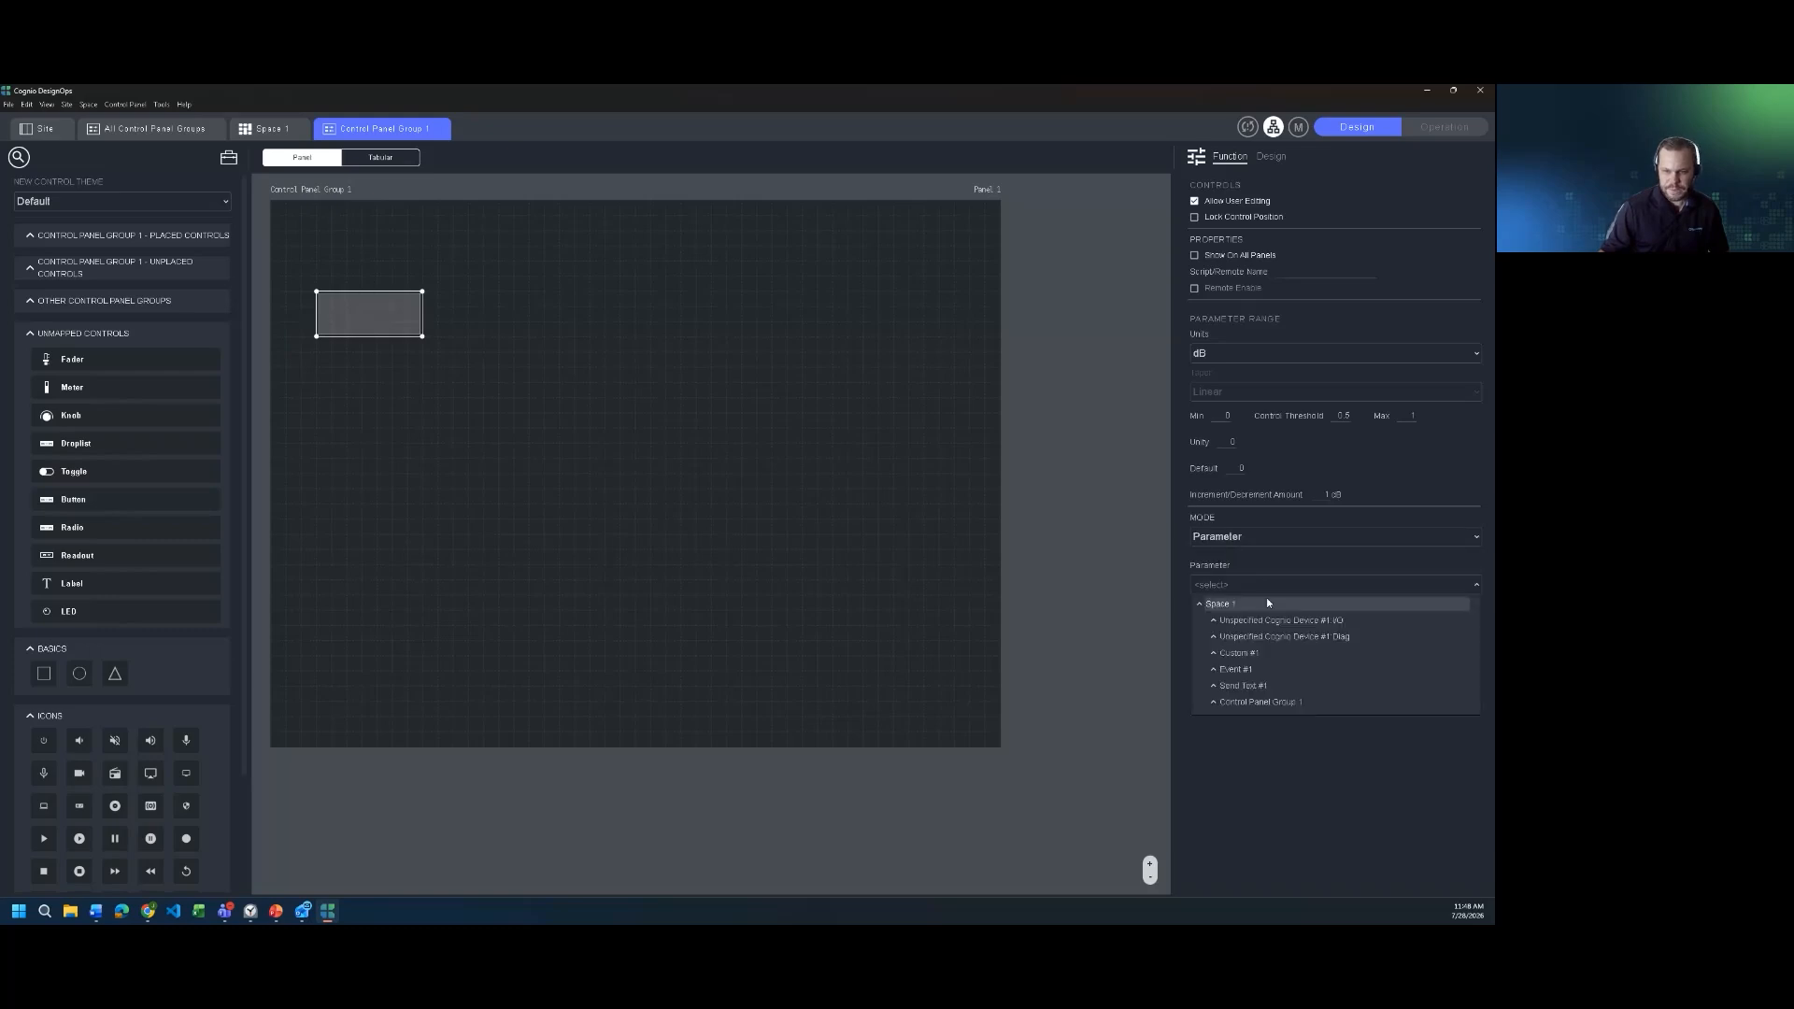
click(1214, 687)
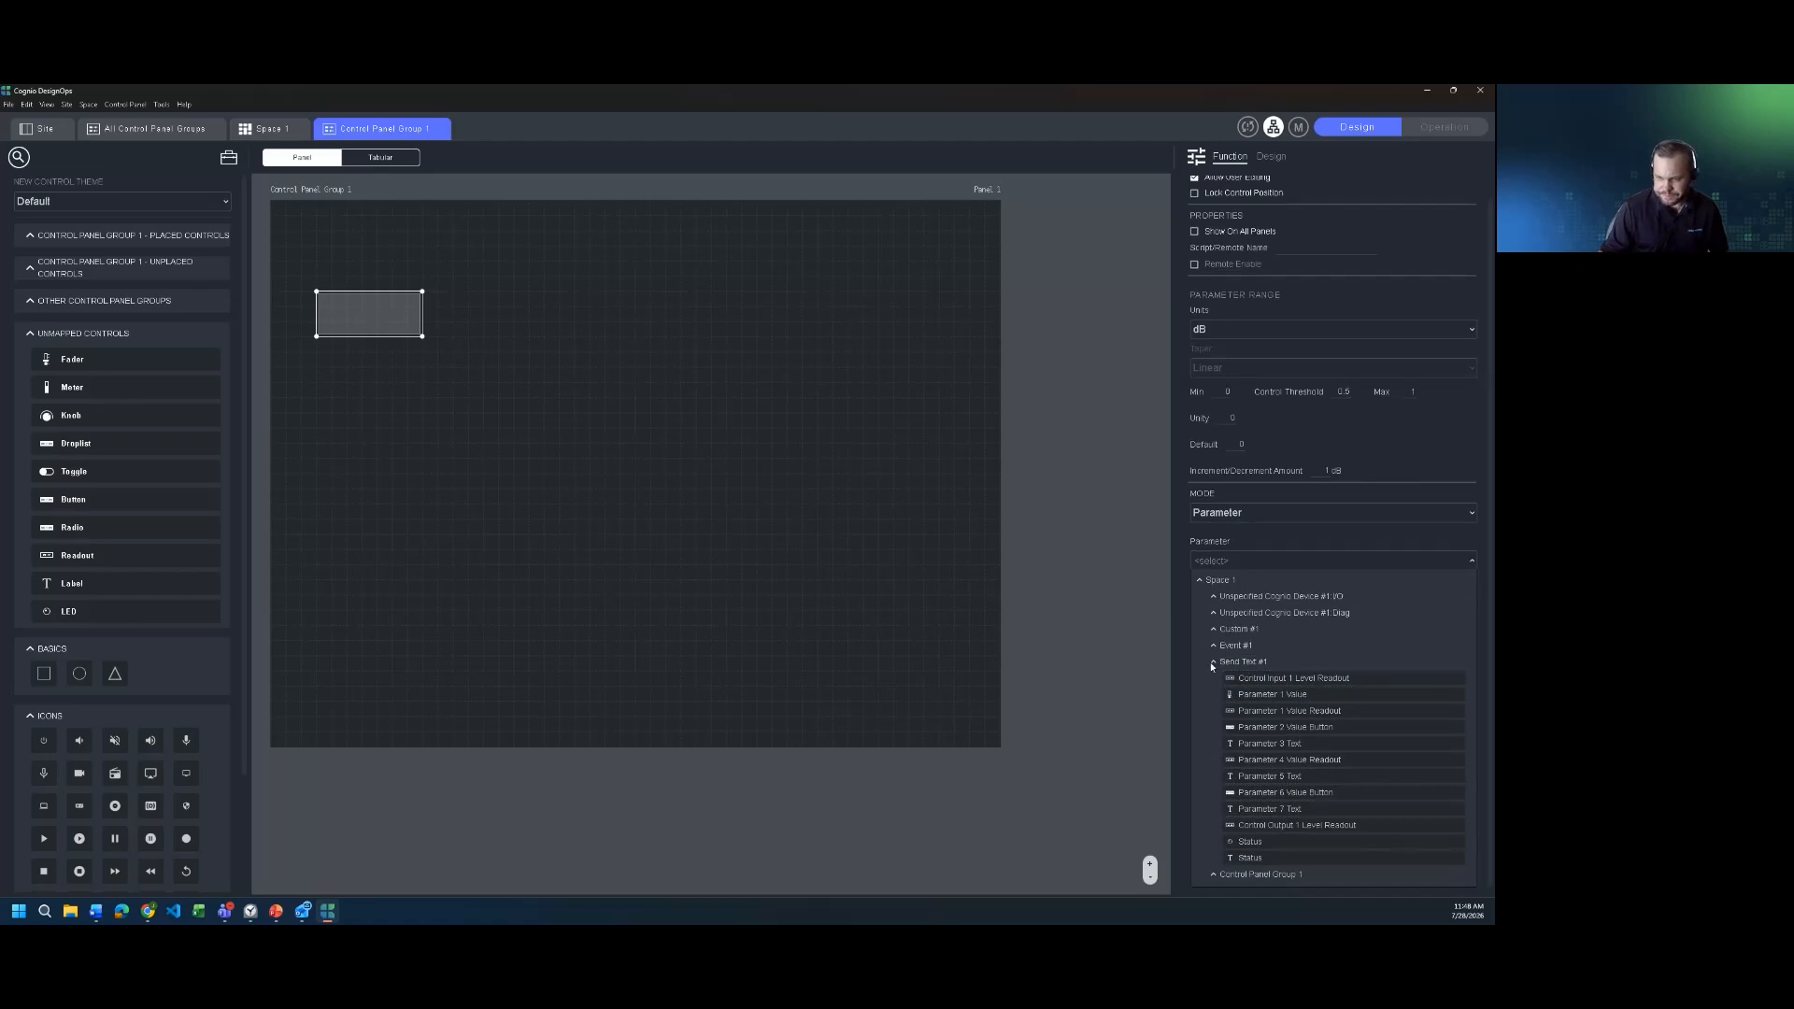
click(1212, 663)
click(1214, 670)
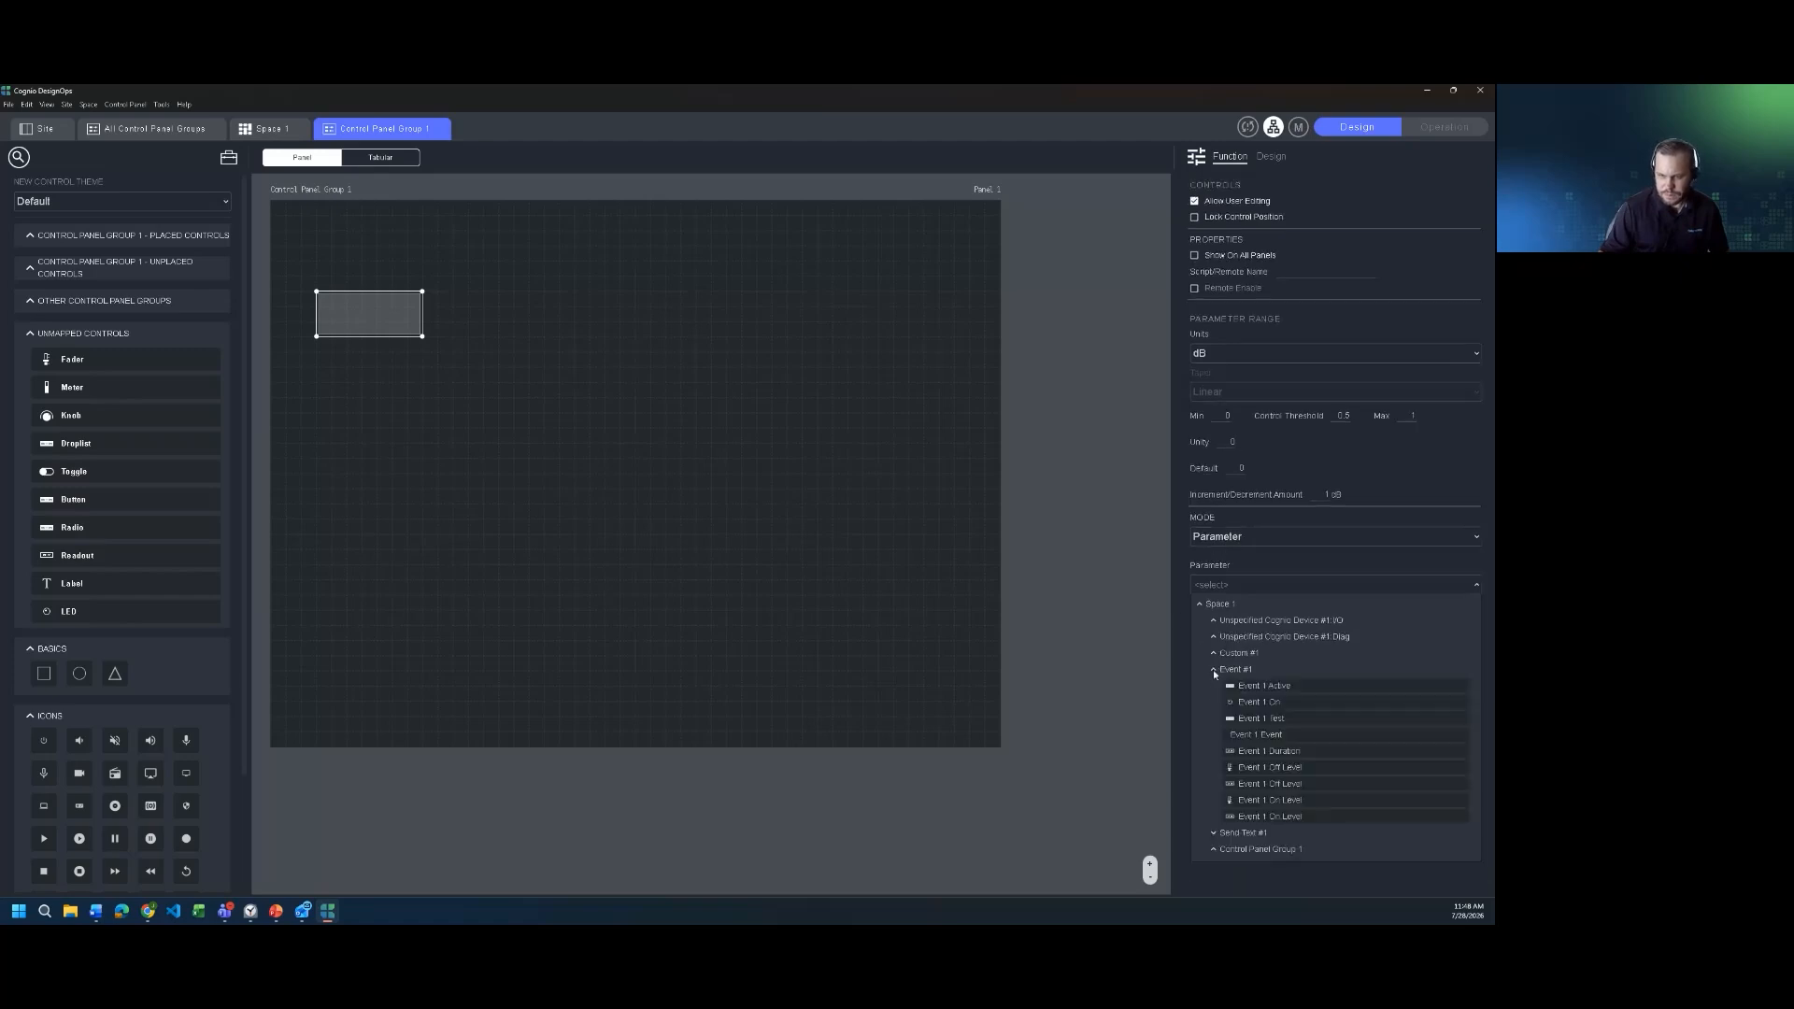
click(1259, 702)
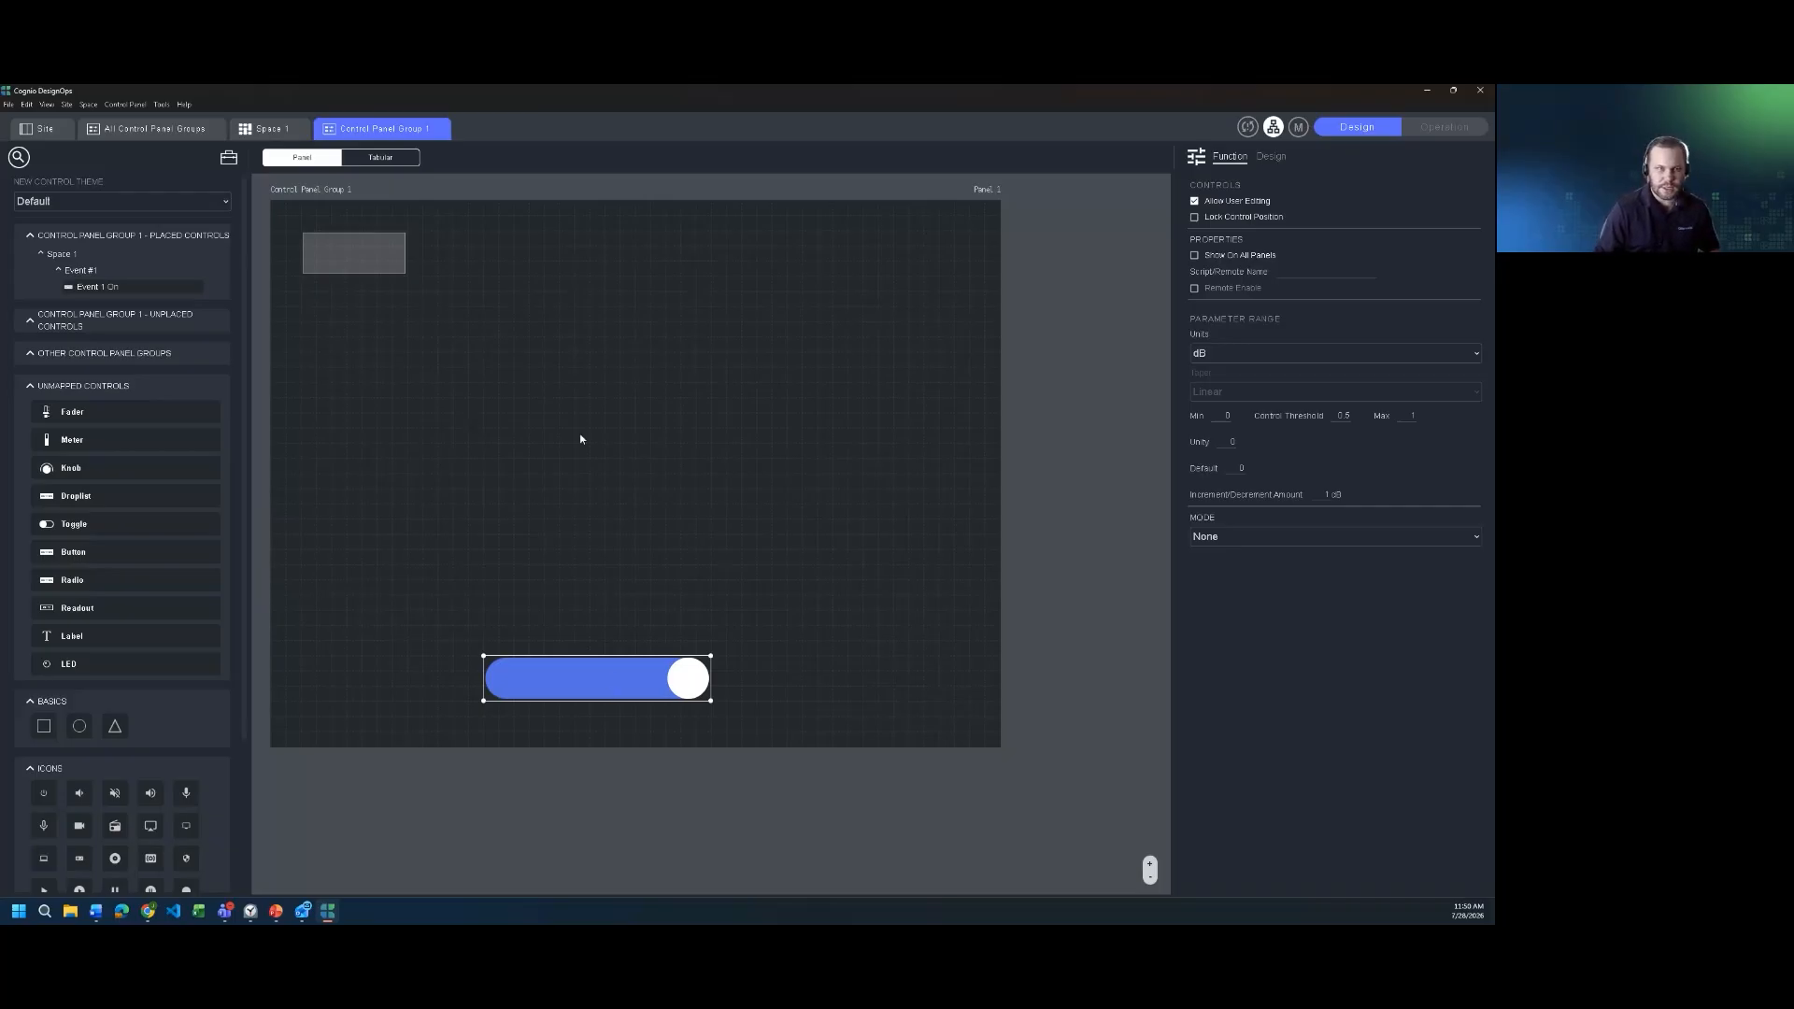
- Move the Send Text block one grid column to the right in Space 1
click(266, 128)
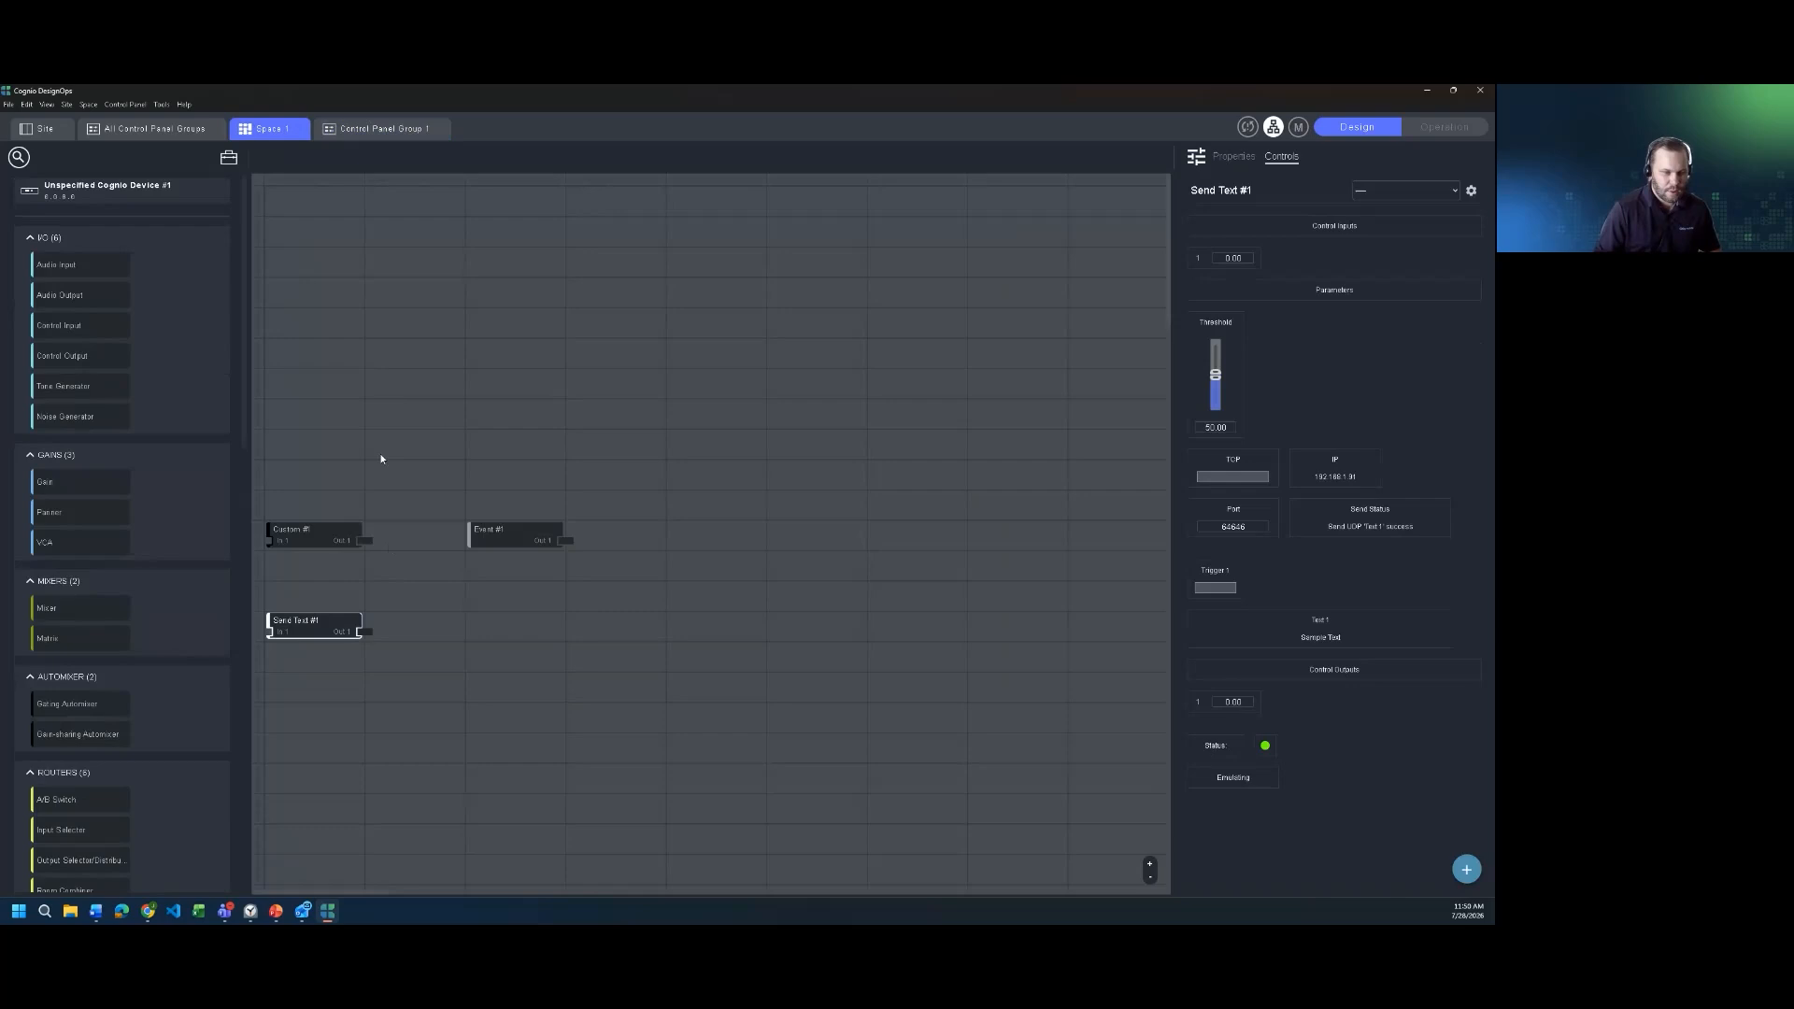
drag(290, 620, 389, 616)
- Enable audio inputs on the Custom block and move it up and one column right, above the Send Text block
click(291, 529)
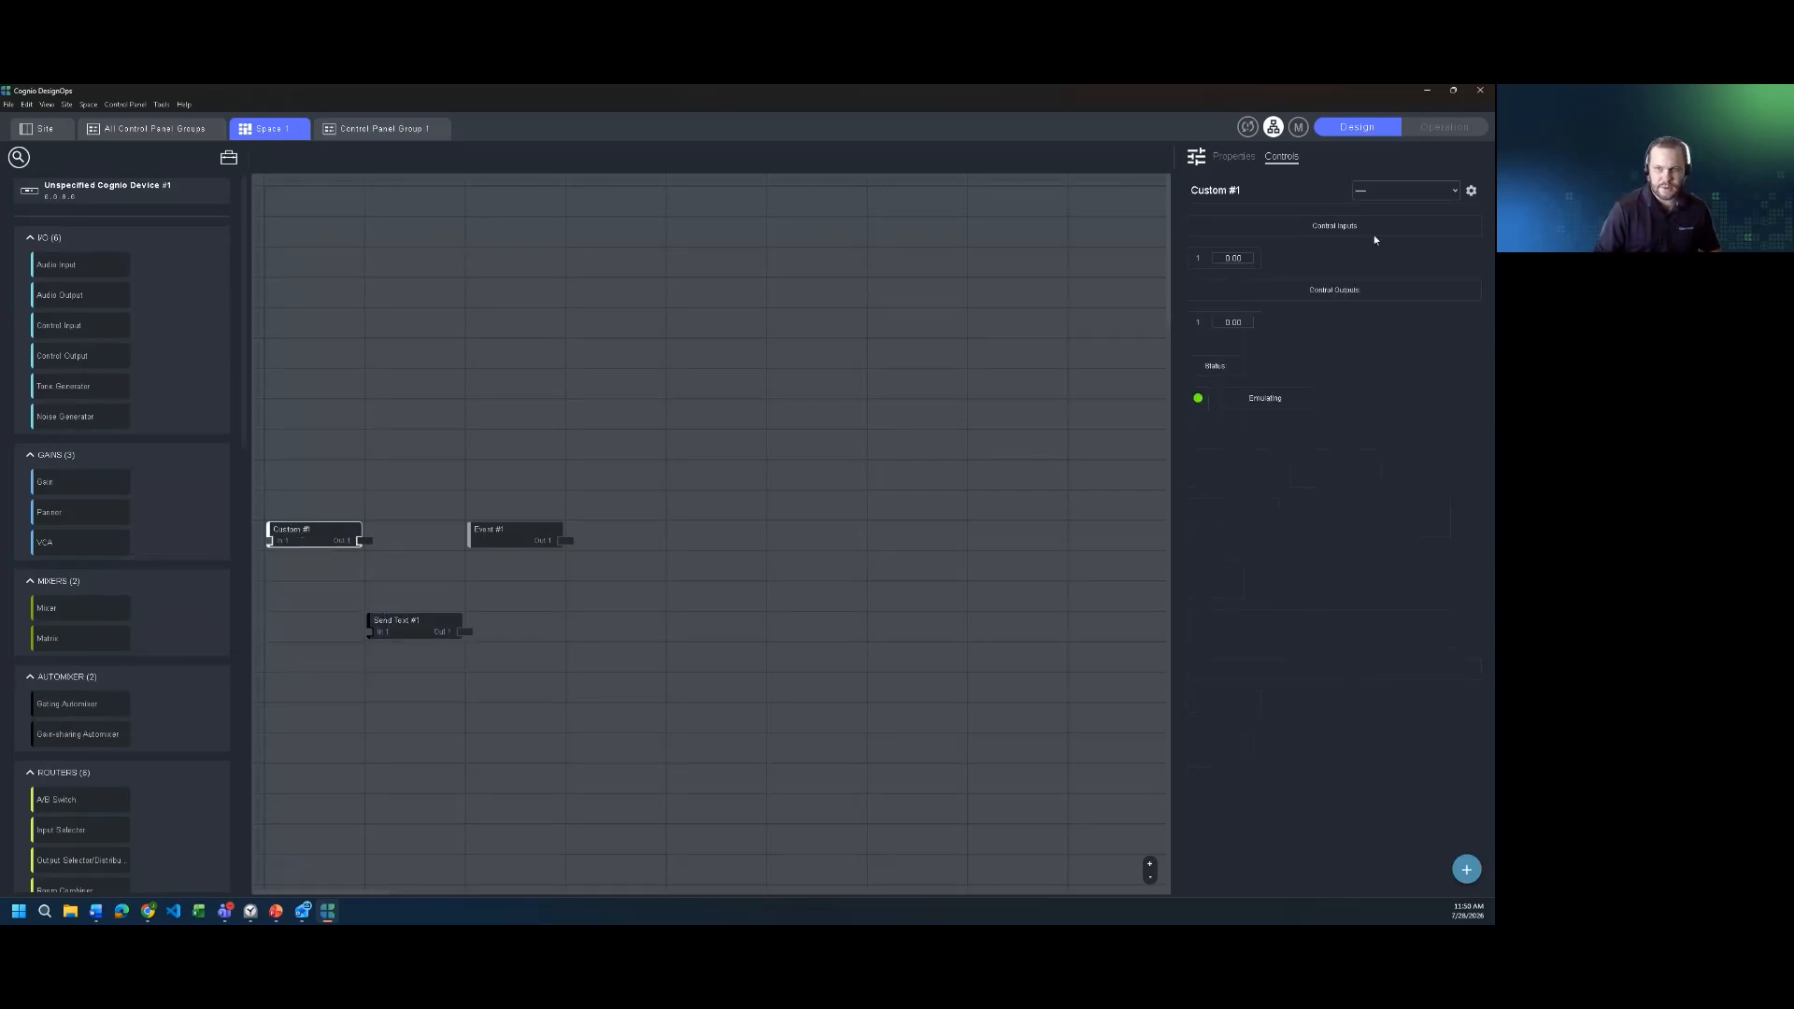
click(1235, 157)
click(1200, 593)
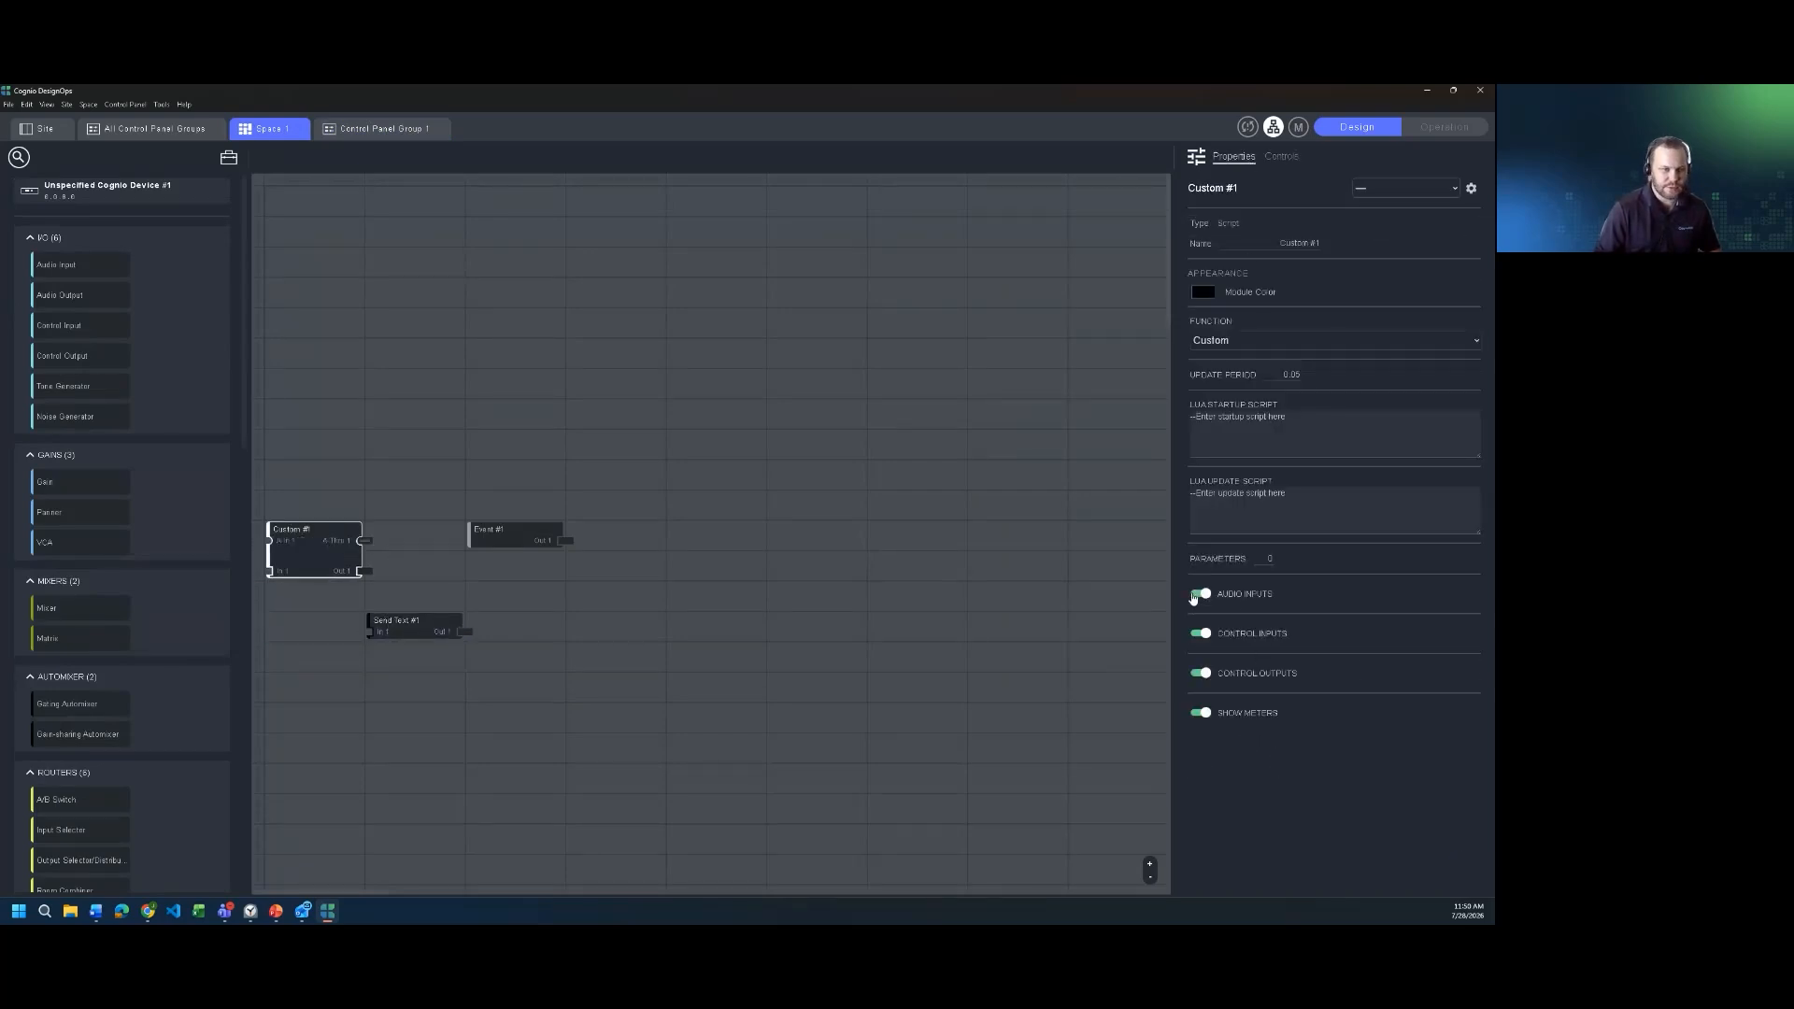
drag(270, 530, 271, 438)
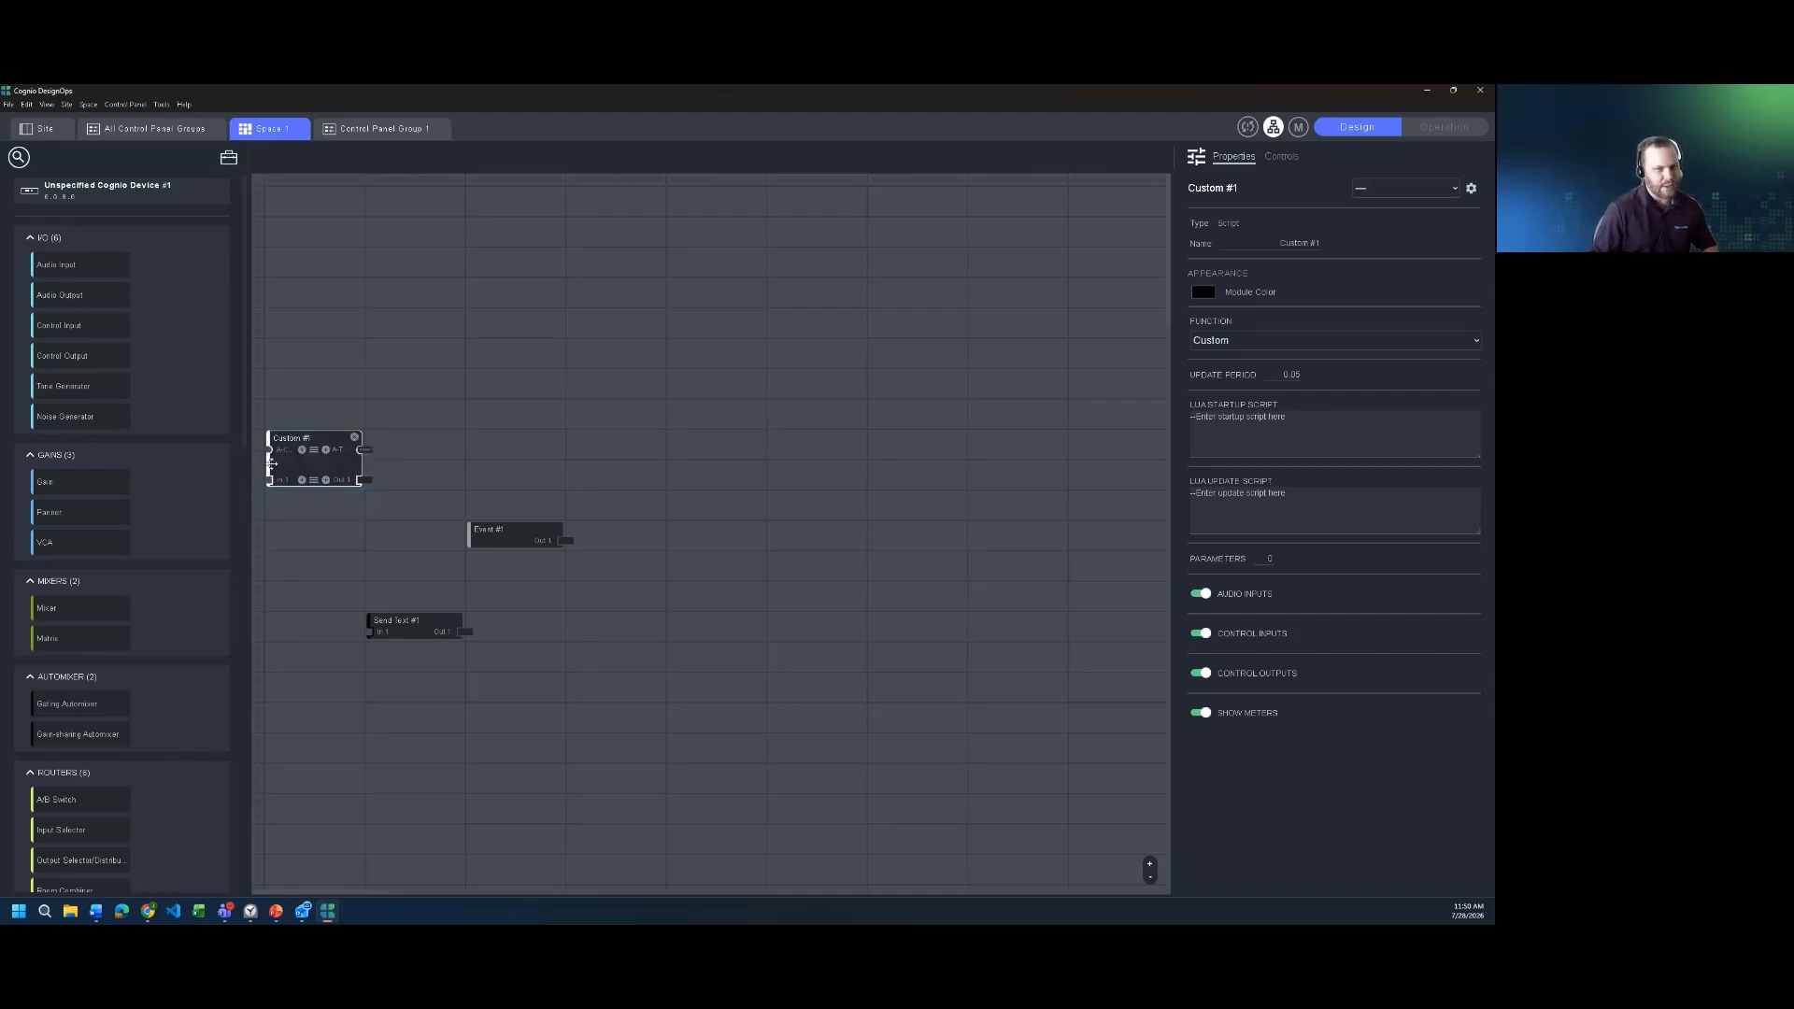
drag(306, 439, 408, 438)
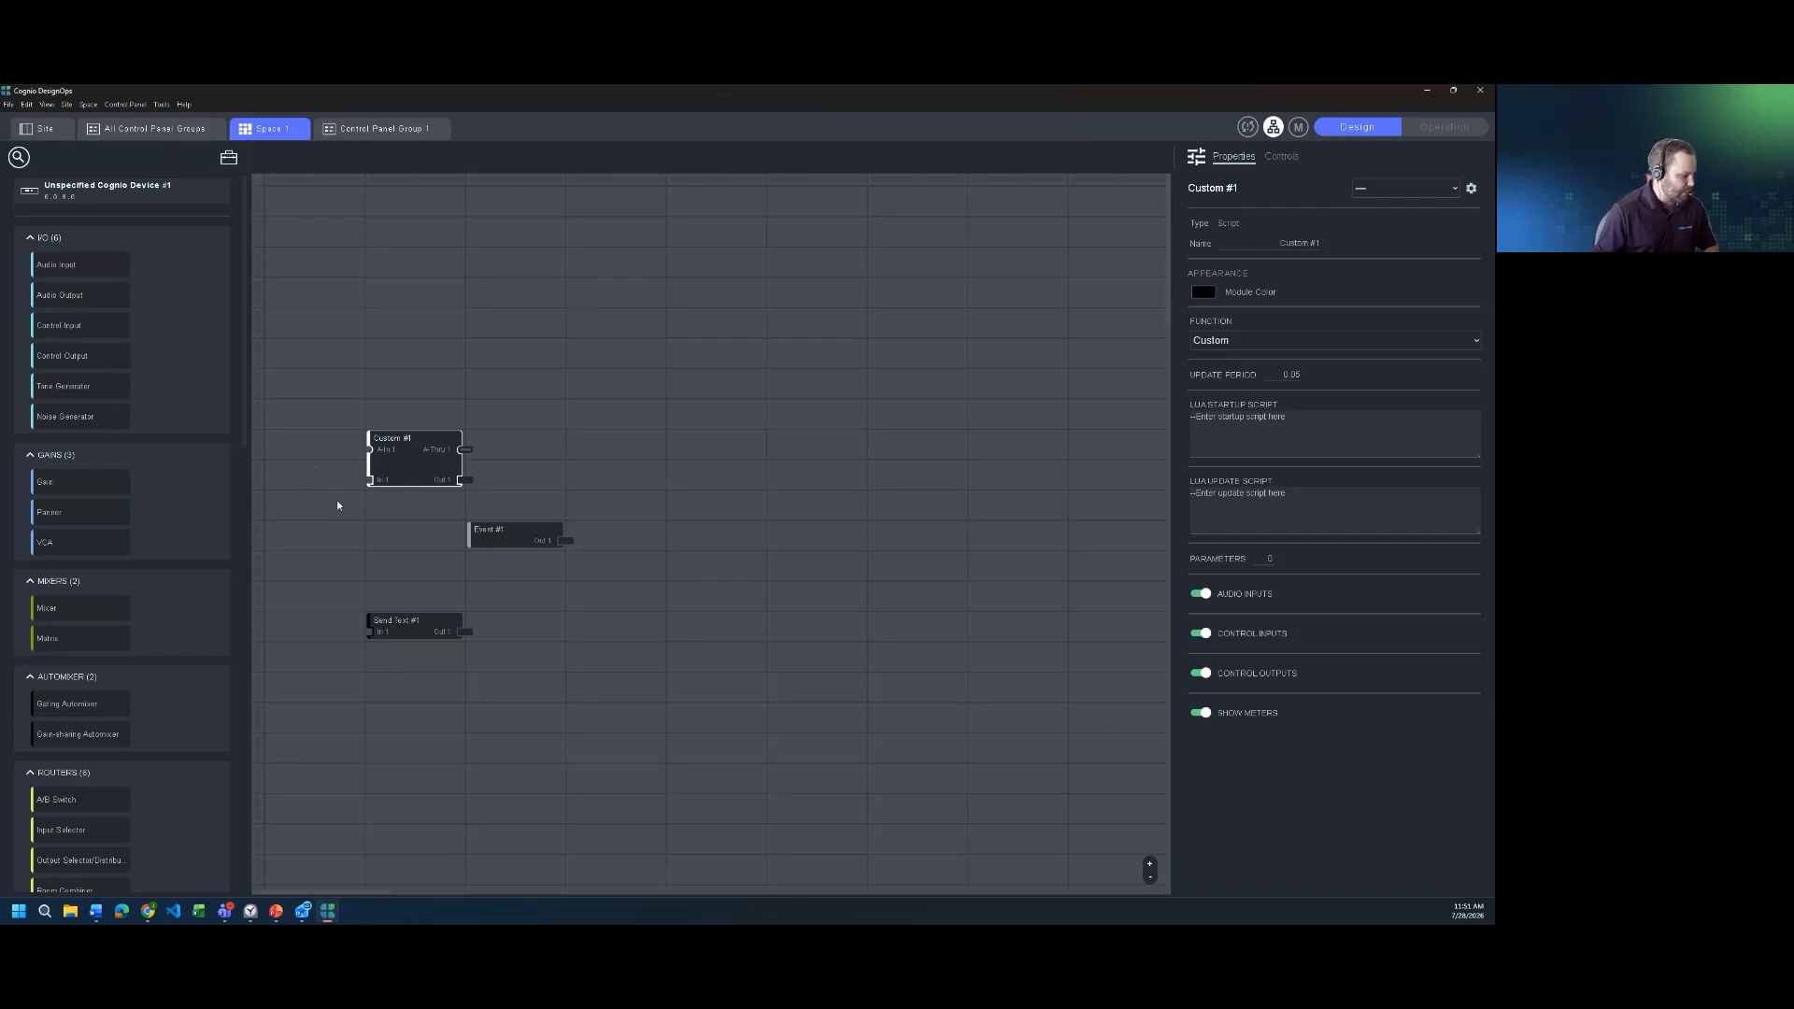
- Browse the library of available processing blocks for the space, from I/O through Dynamics
mouse_move(404, 482)
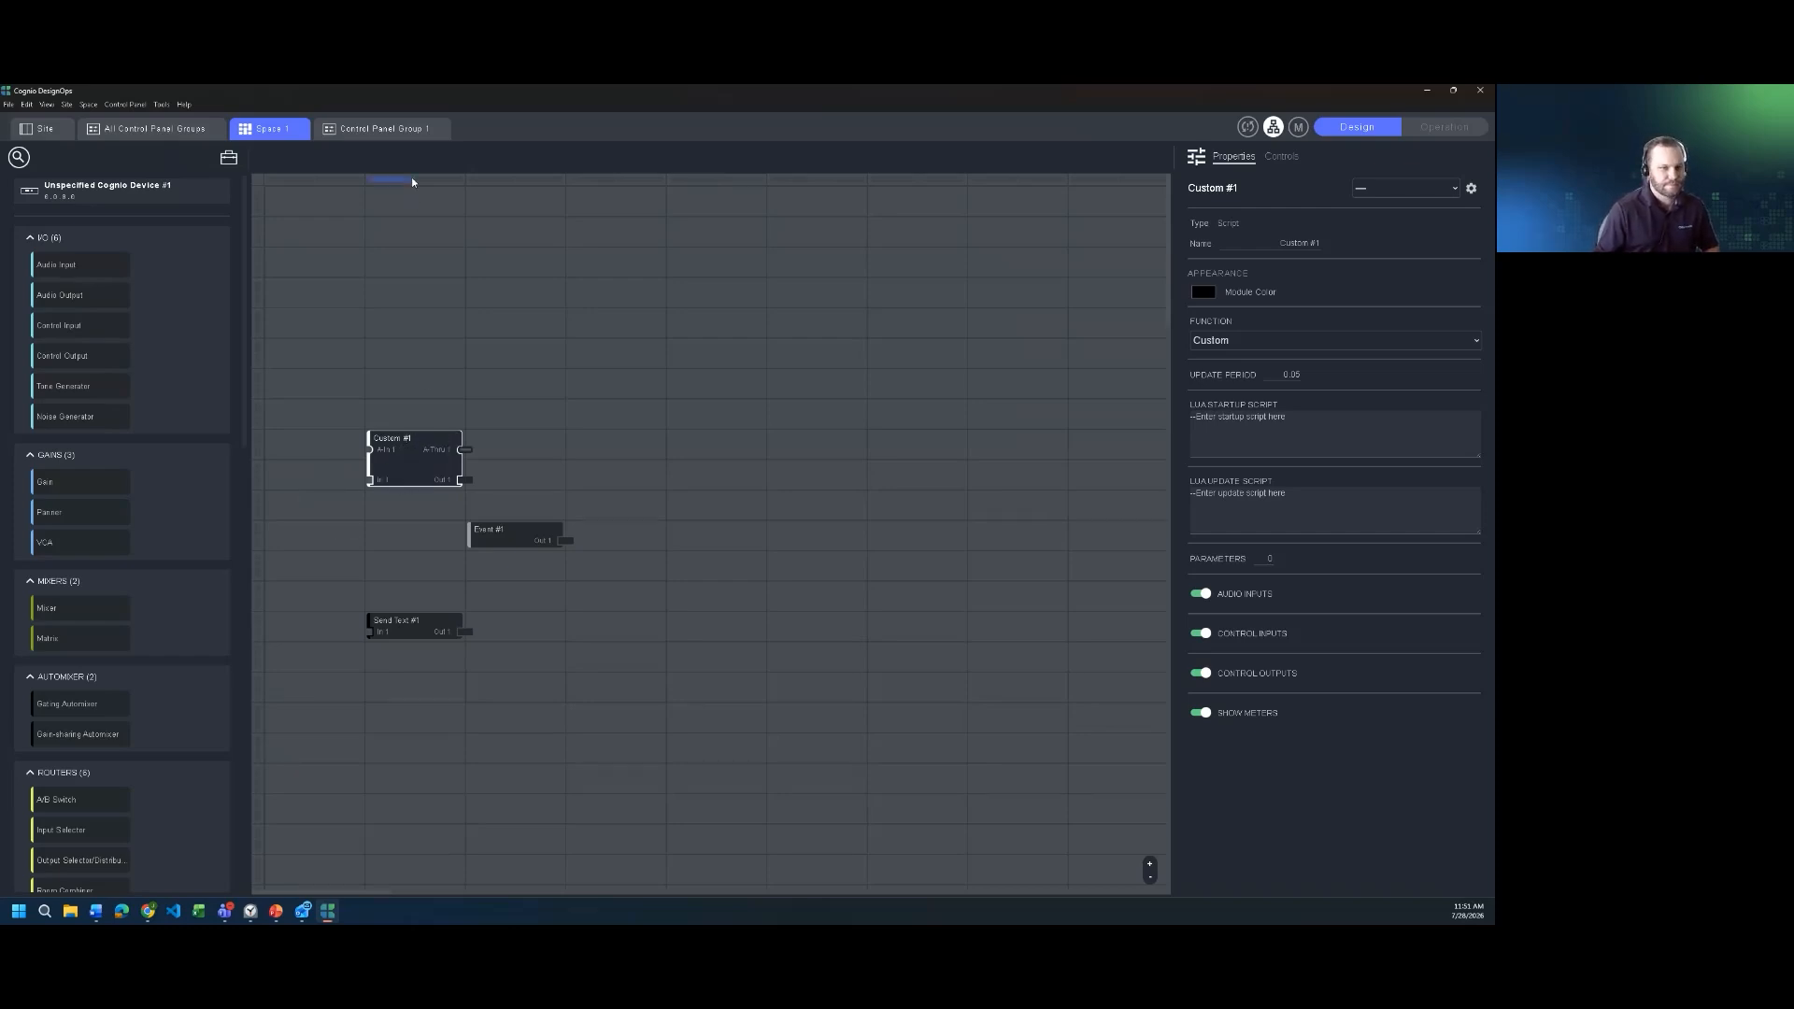
scroll(143, 546, down, 3)
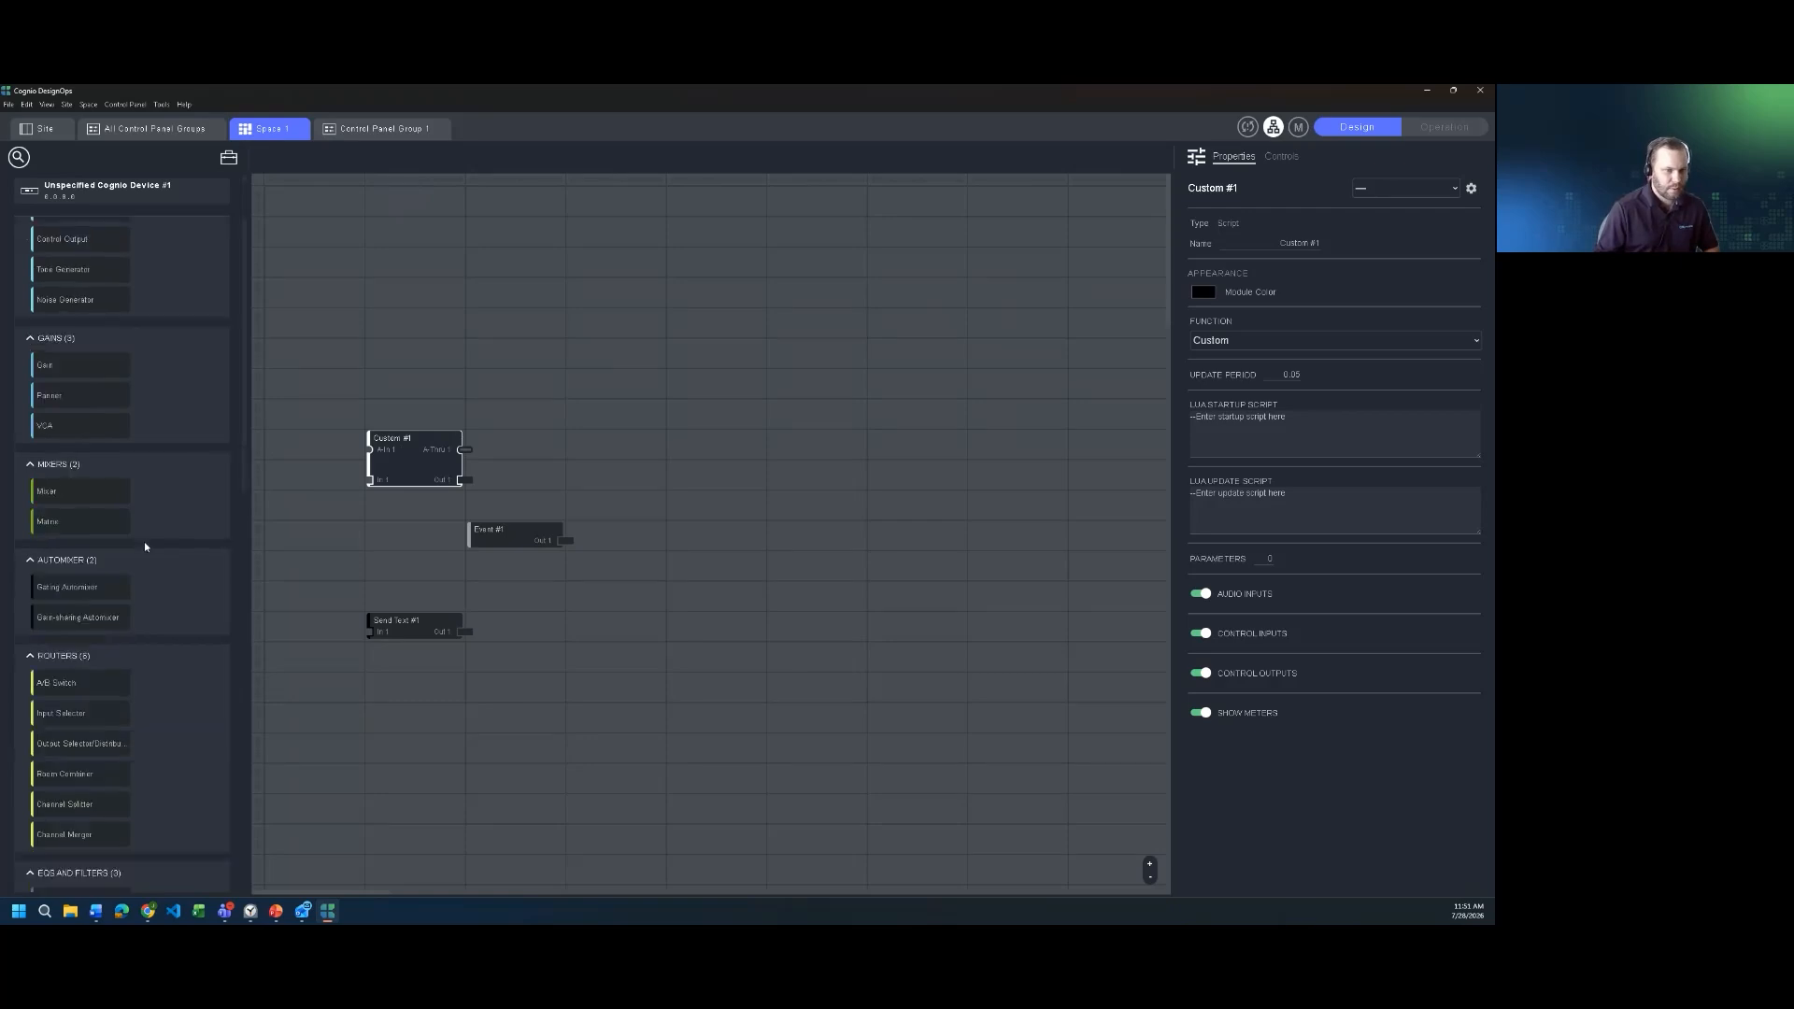
scroll(146, 543, up, 3)
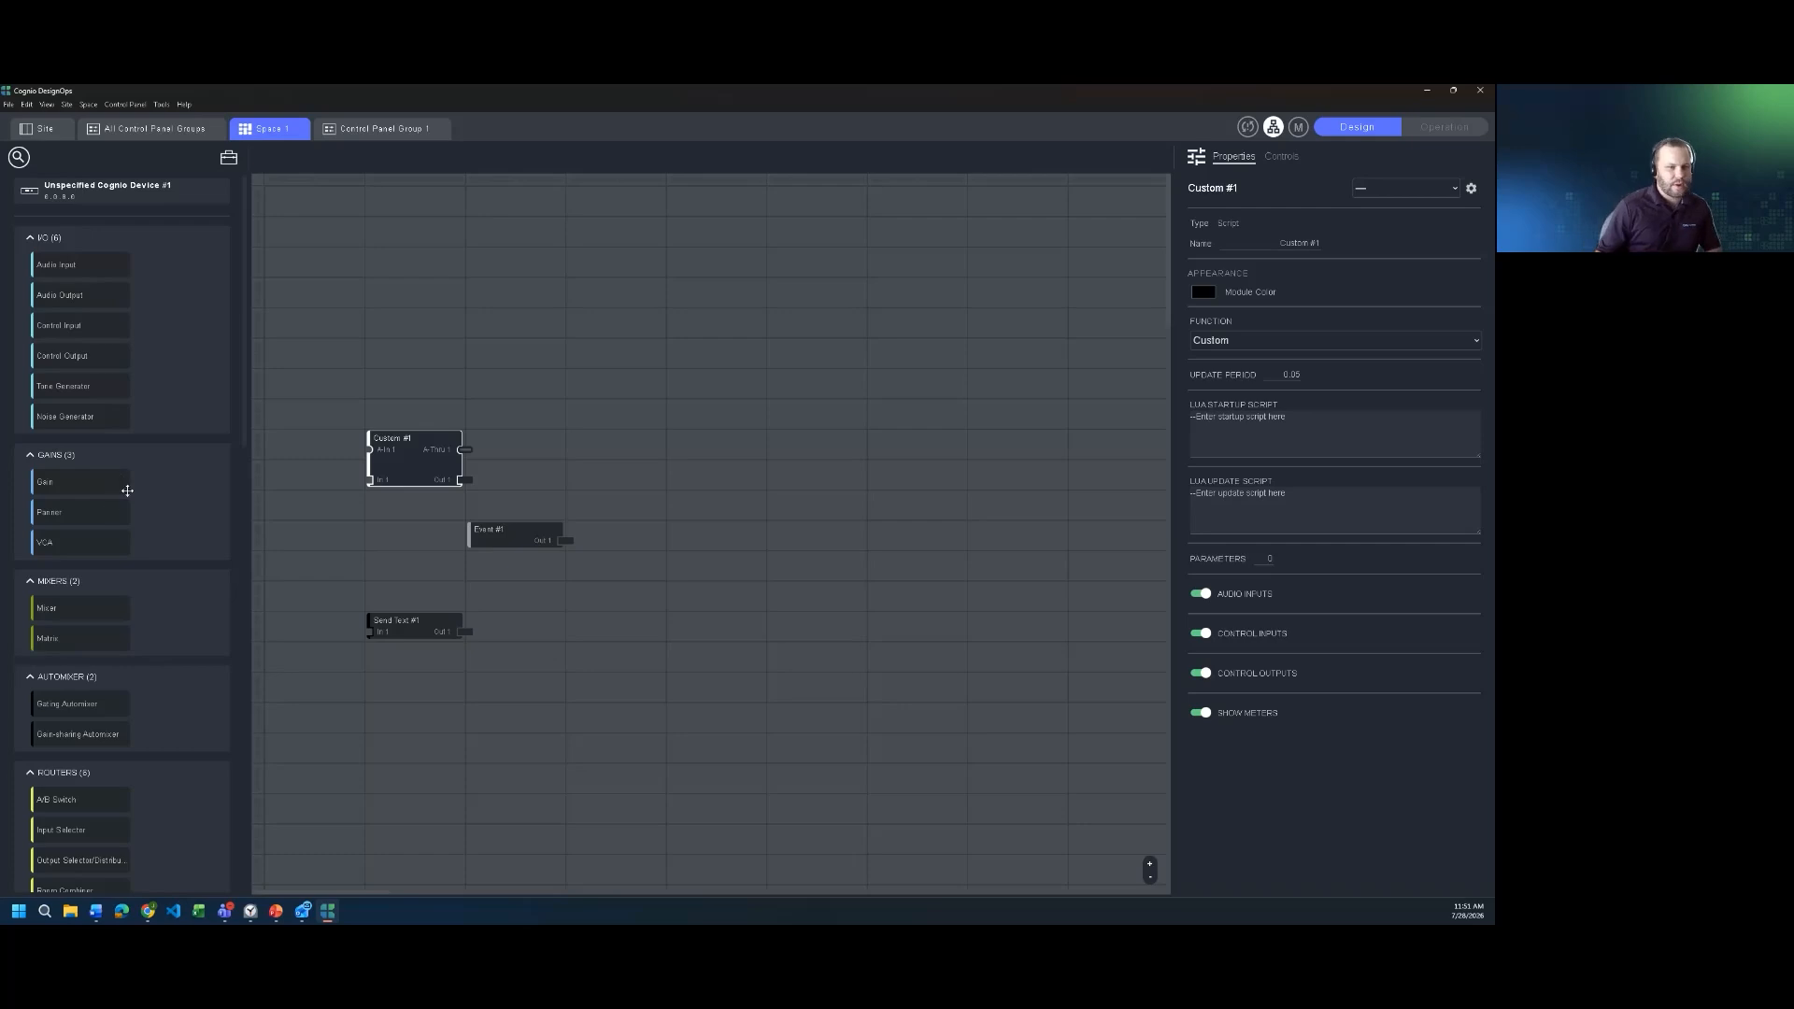
scroll(128, 527, down, 5)
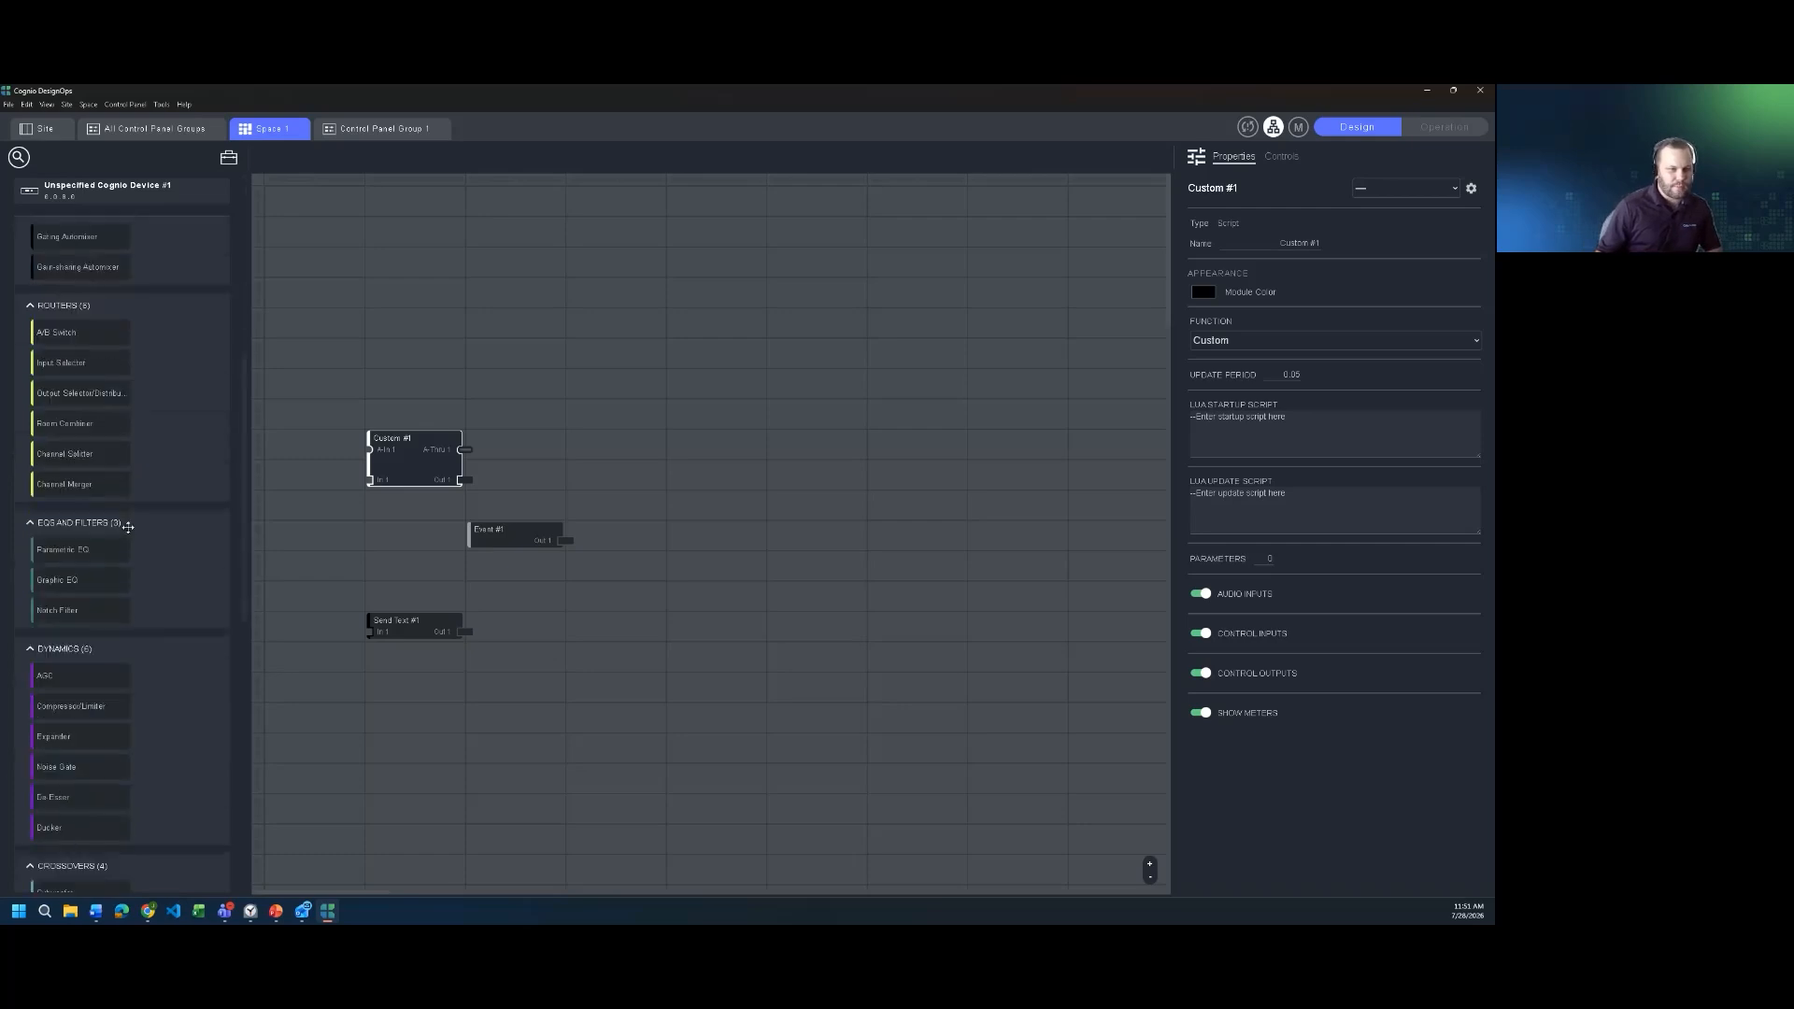
scroll(127, 527, up, 5)
scroll(129, 528, down, 10)
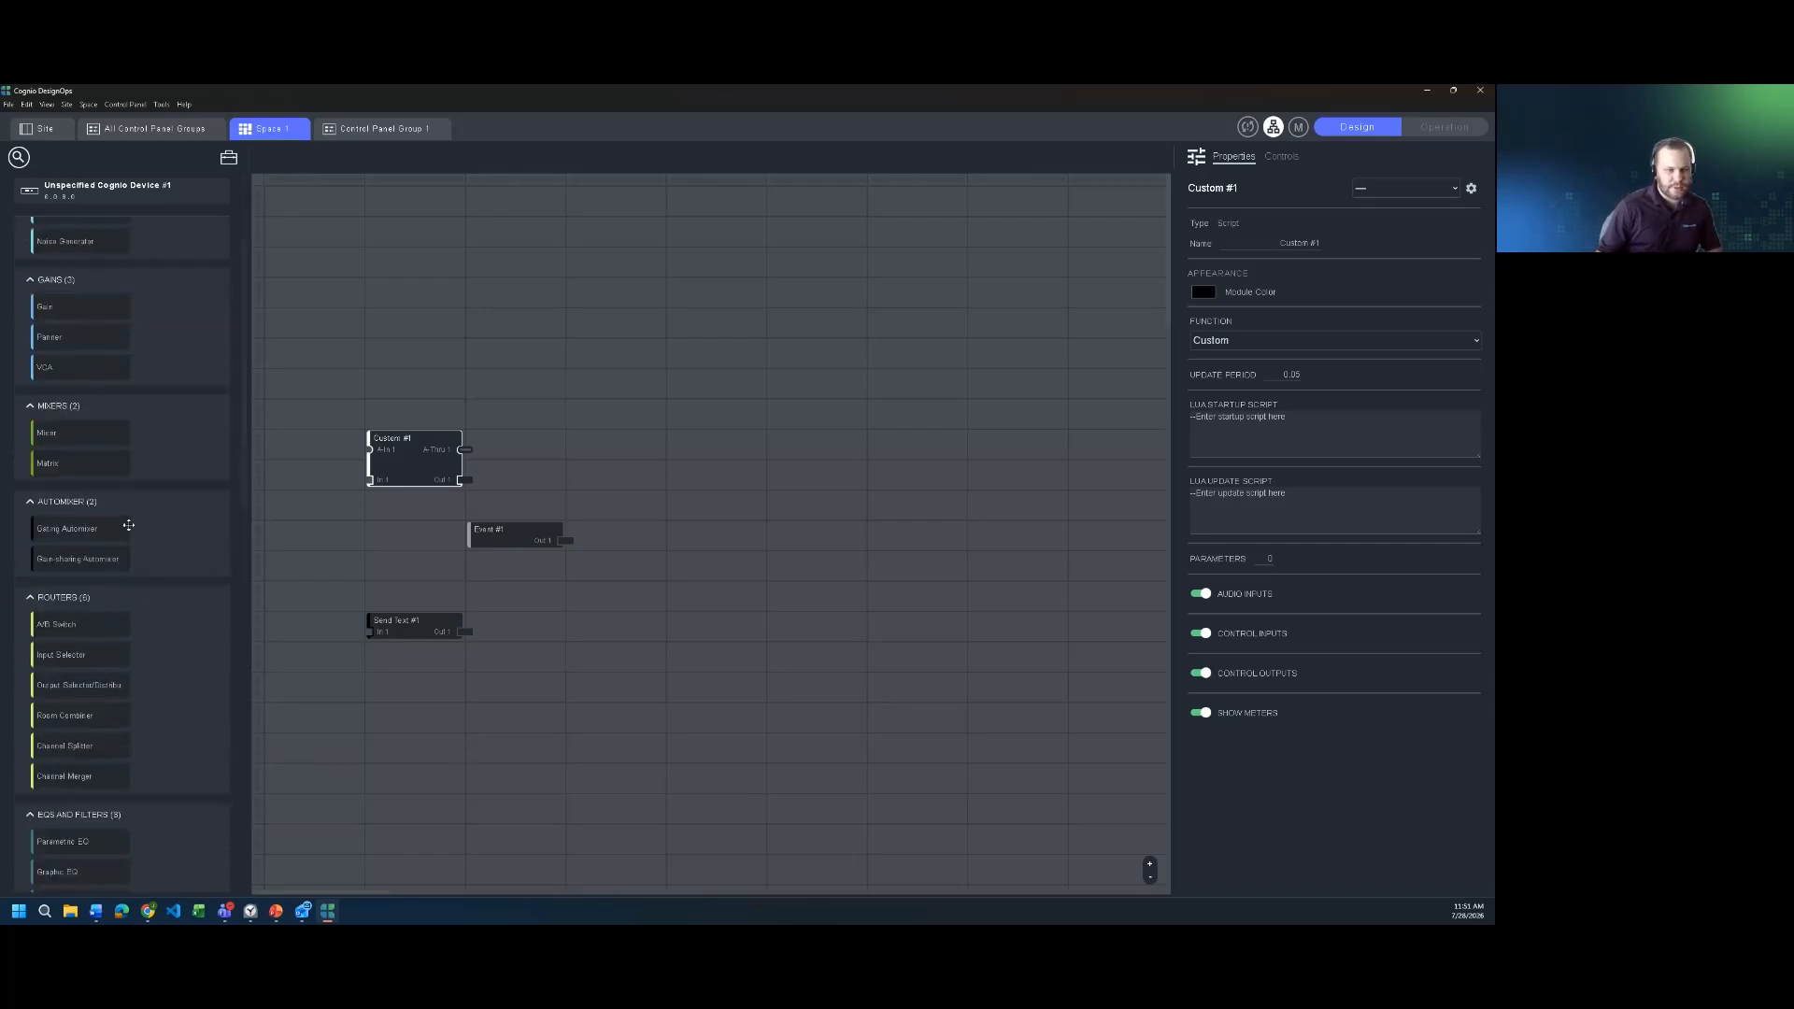
scroll(129, 526, up, 10)
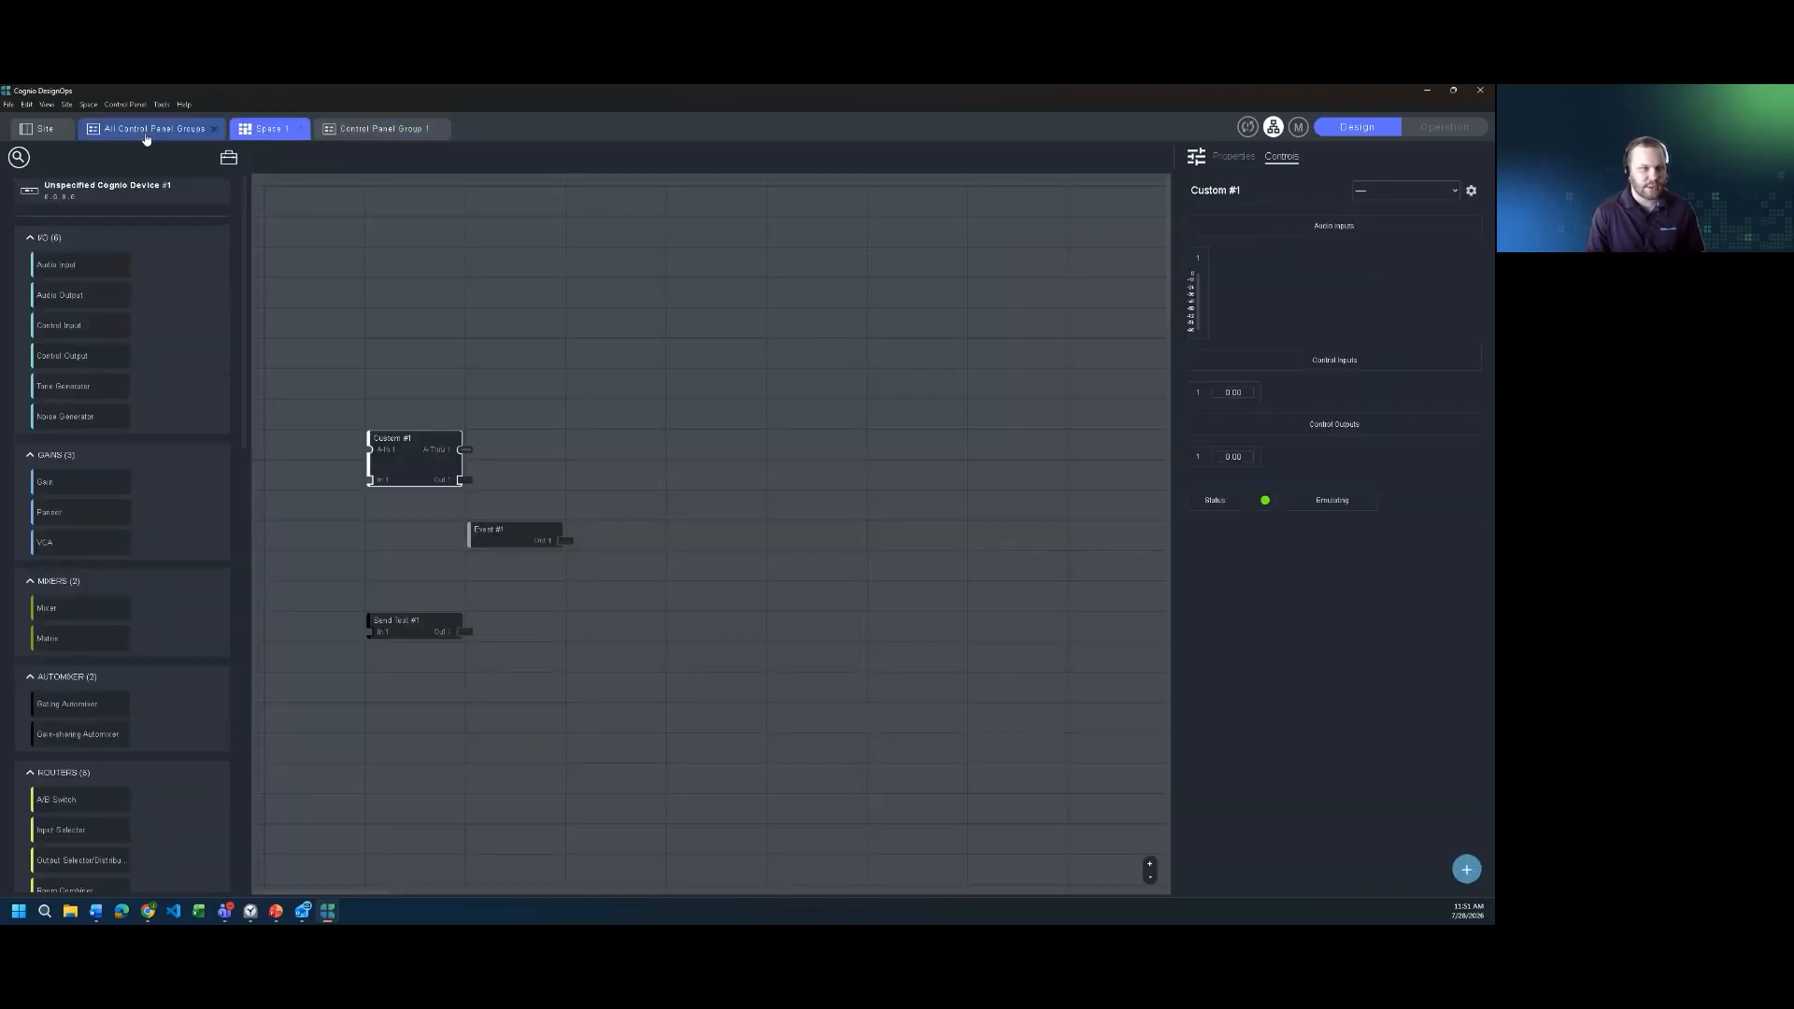
- Review the existing panels in All Control Panel Groups and add a second control panel group to the device on the site
click(150, 128)
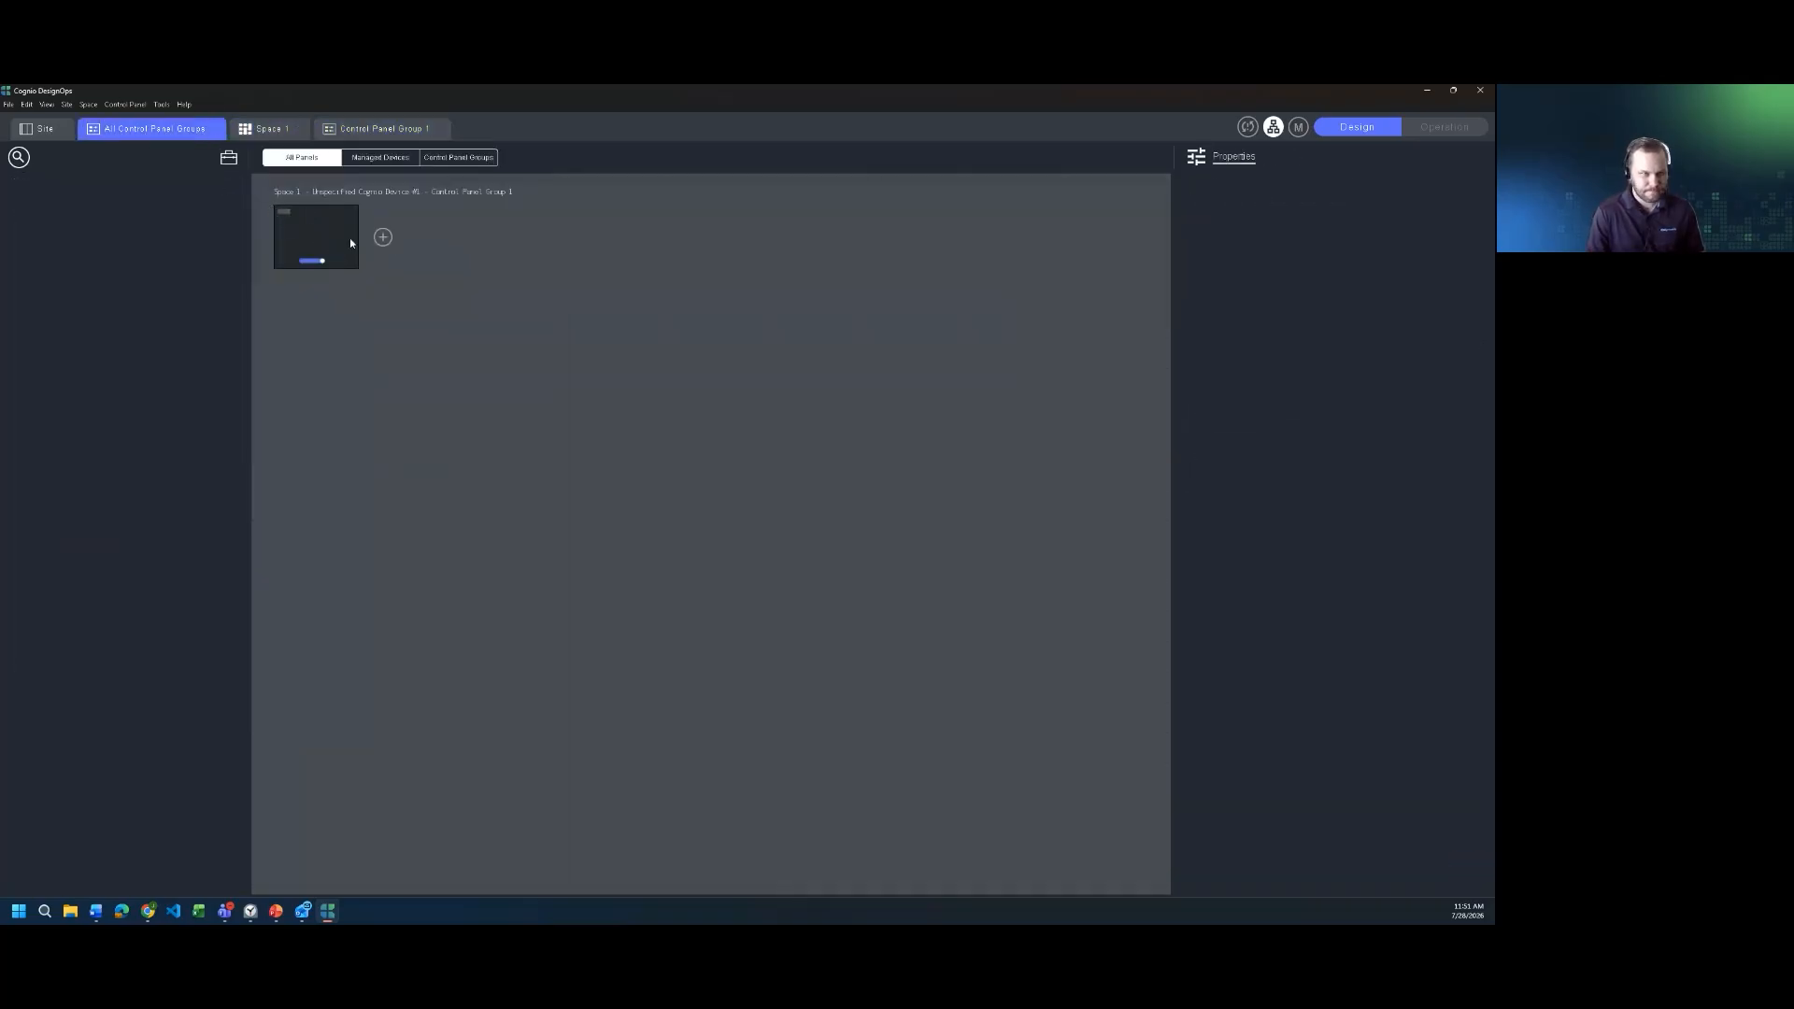
click(48, 132)
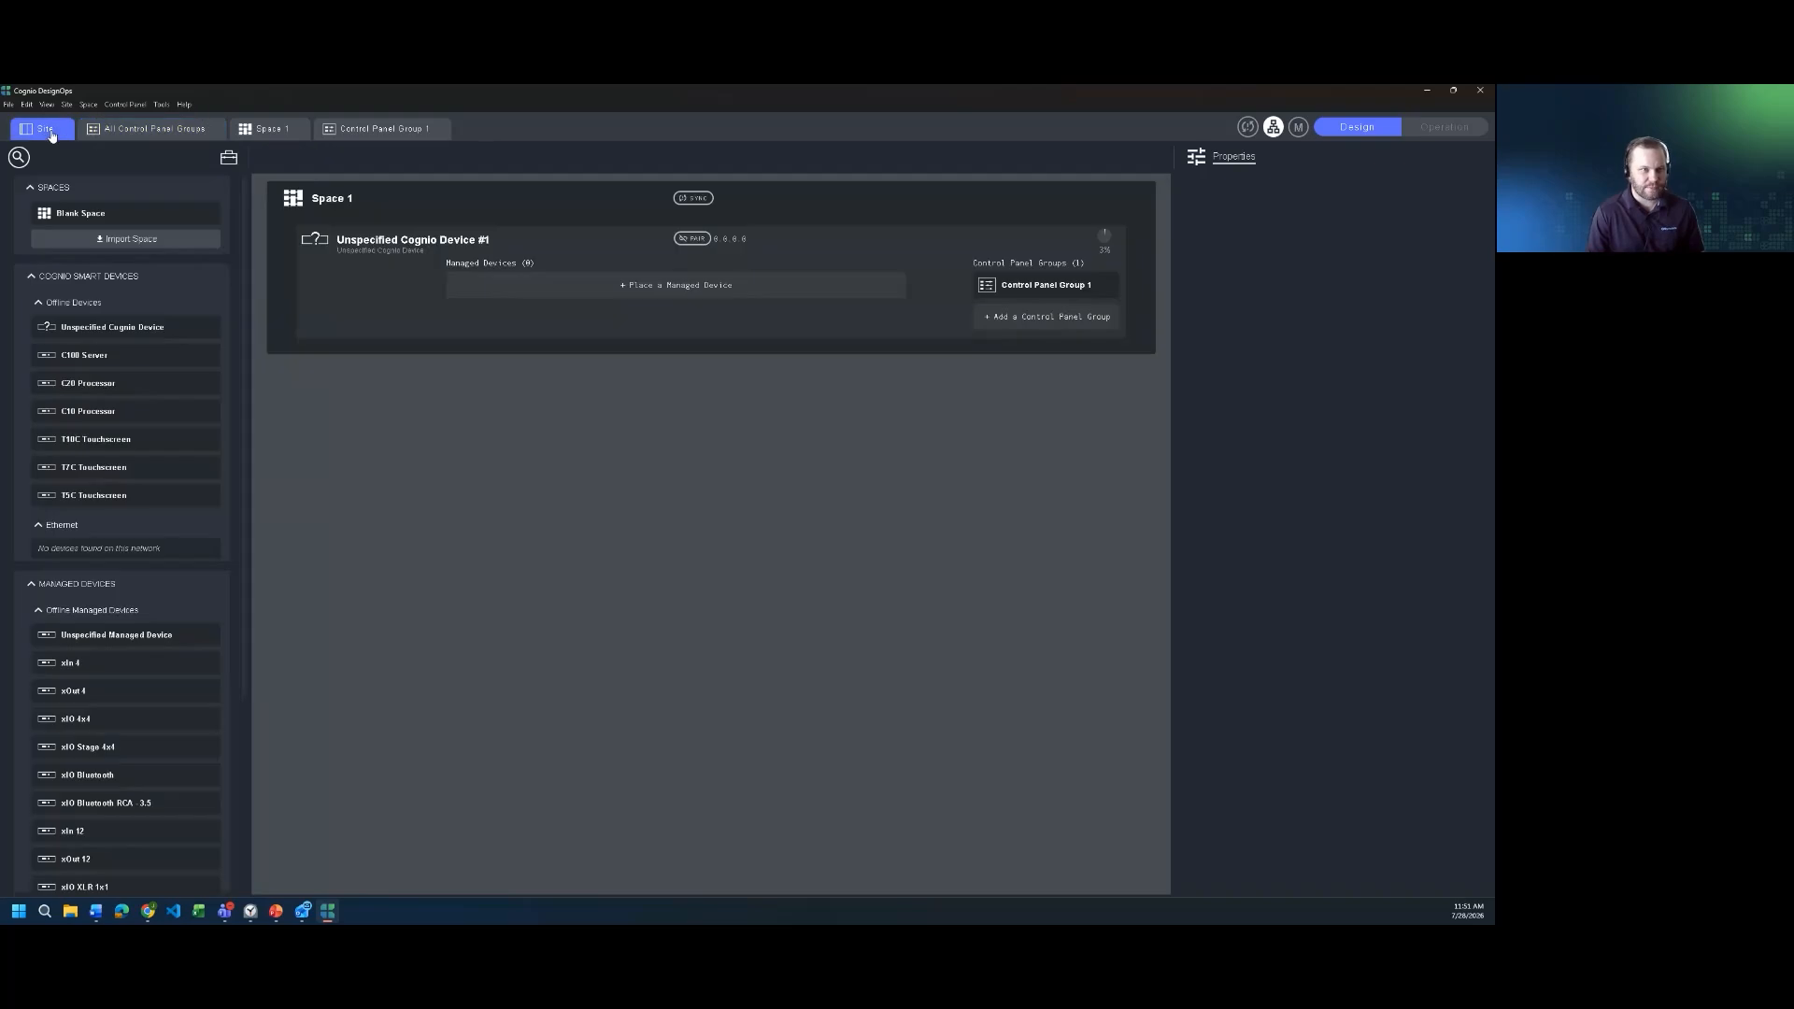
click(109, 133)
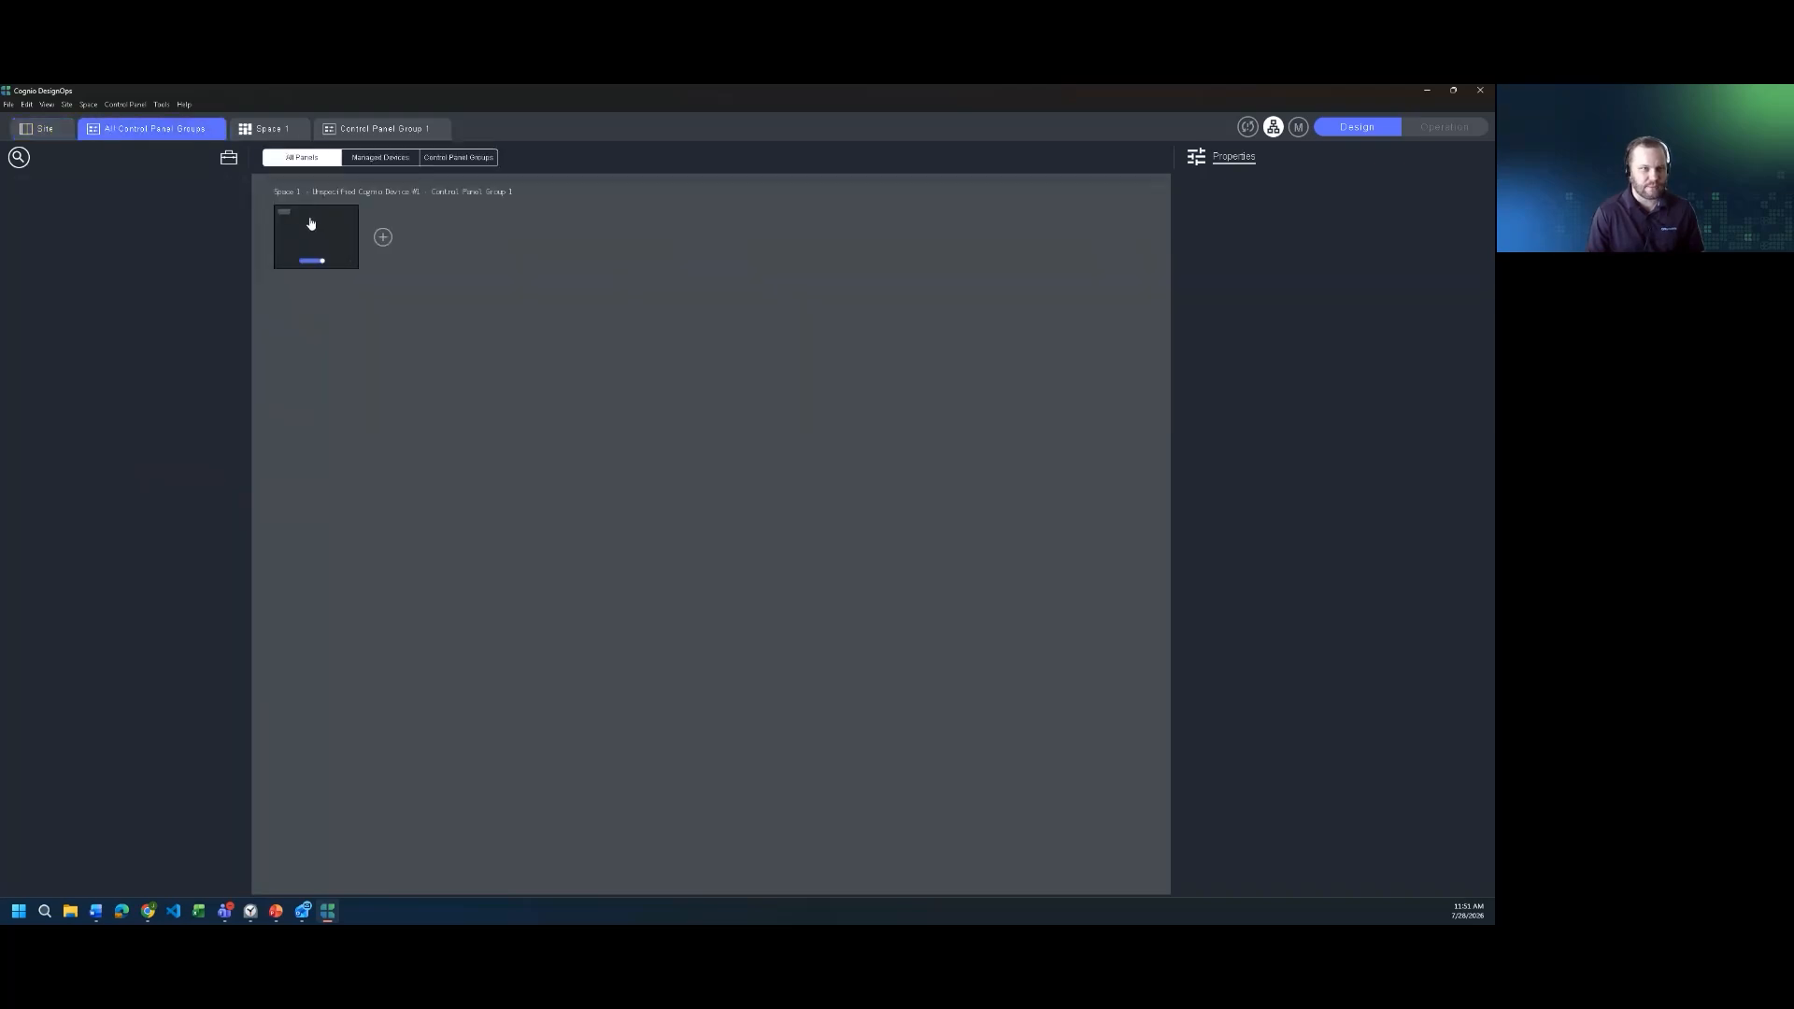
click(45, 128)
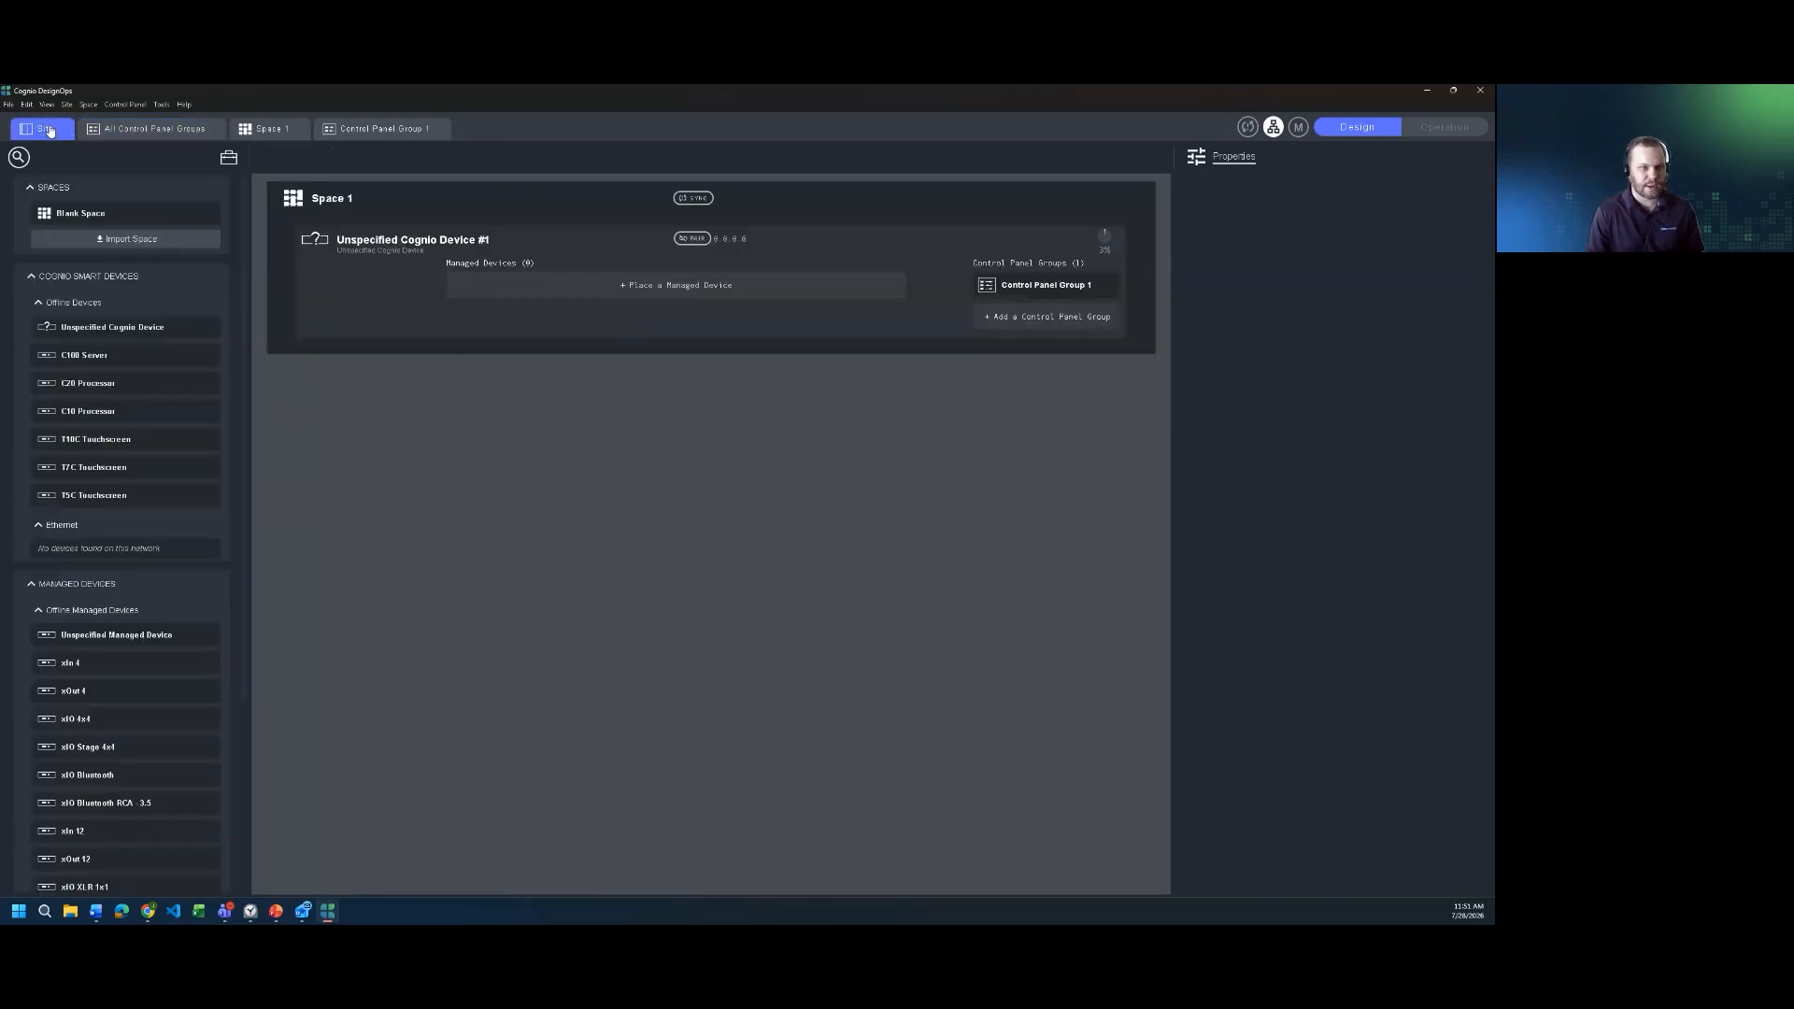
click(1053, 322)
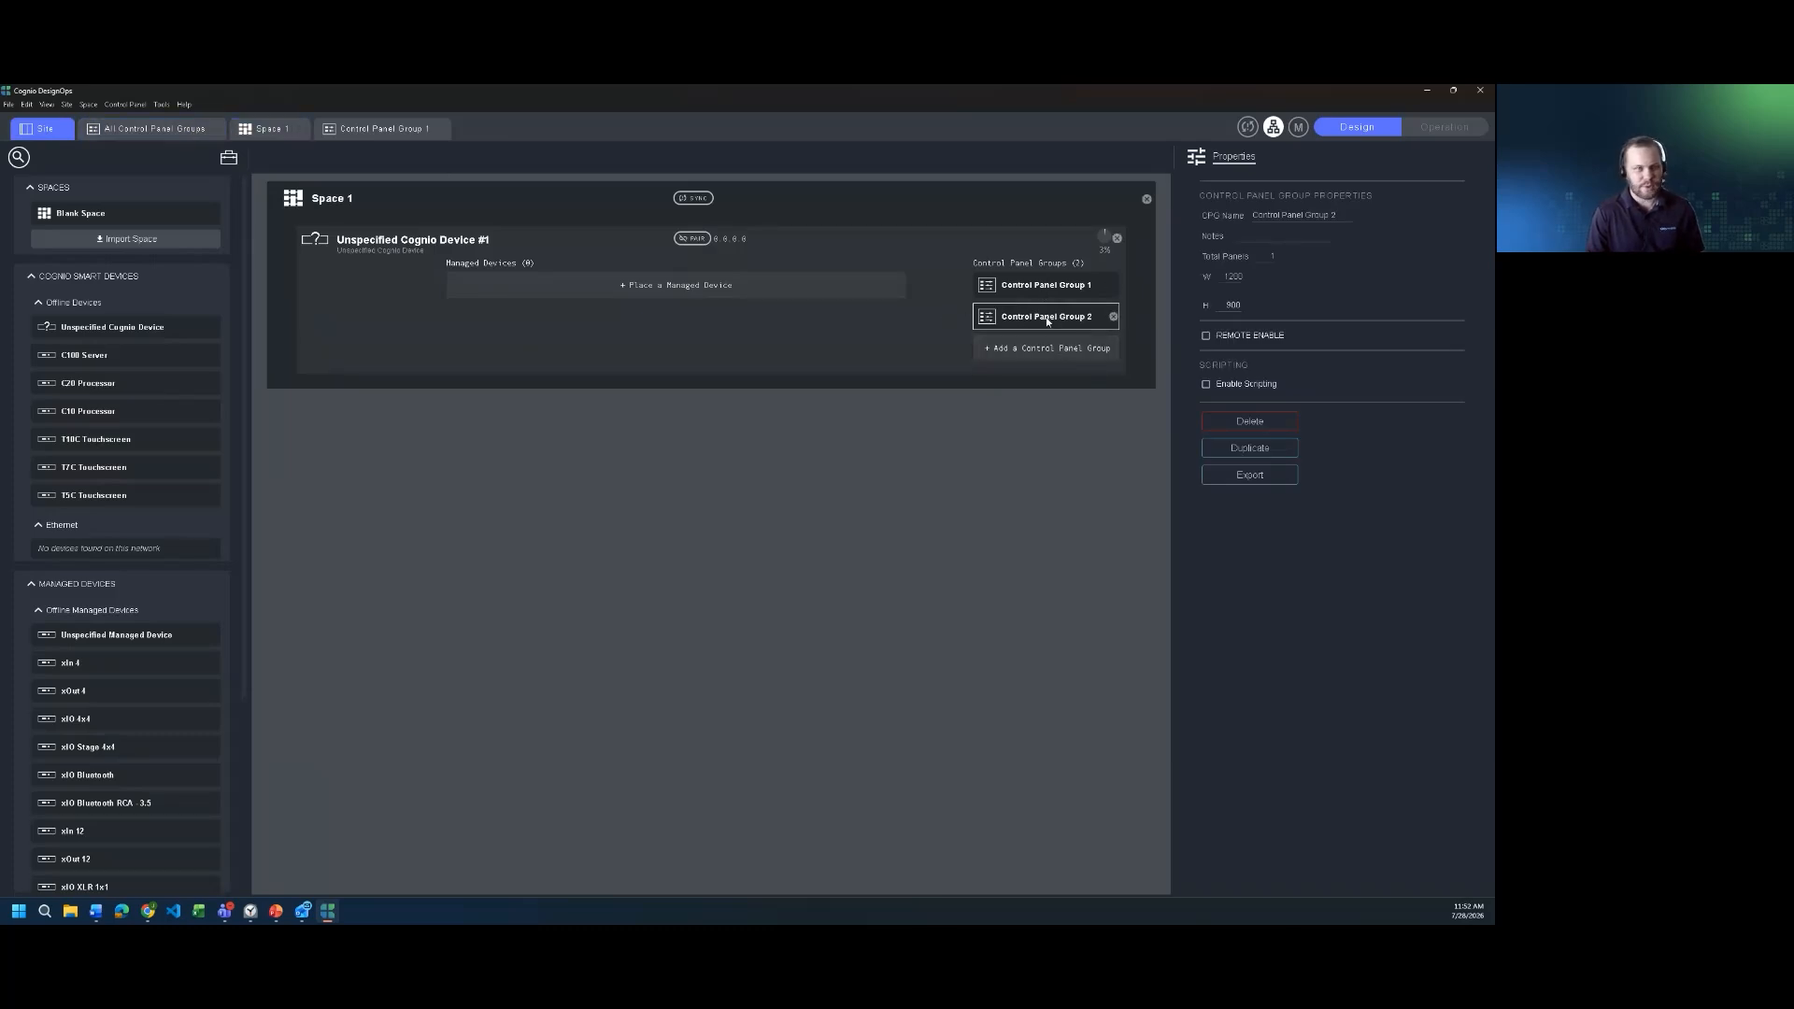
- Reopen the panel of Control Panel Group 1 and move the button near the panel's centre, above the toggle
click(276, 131)
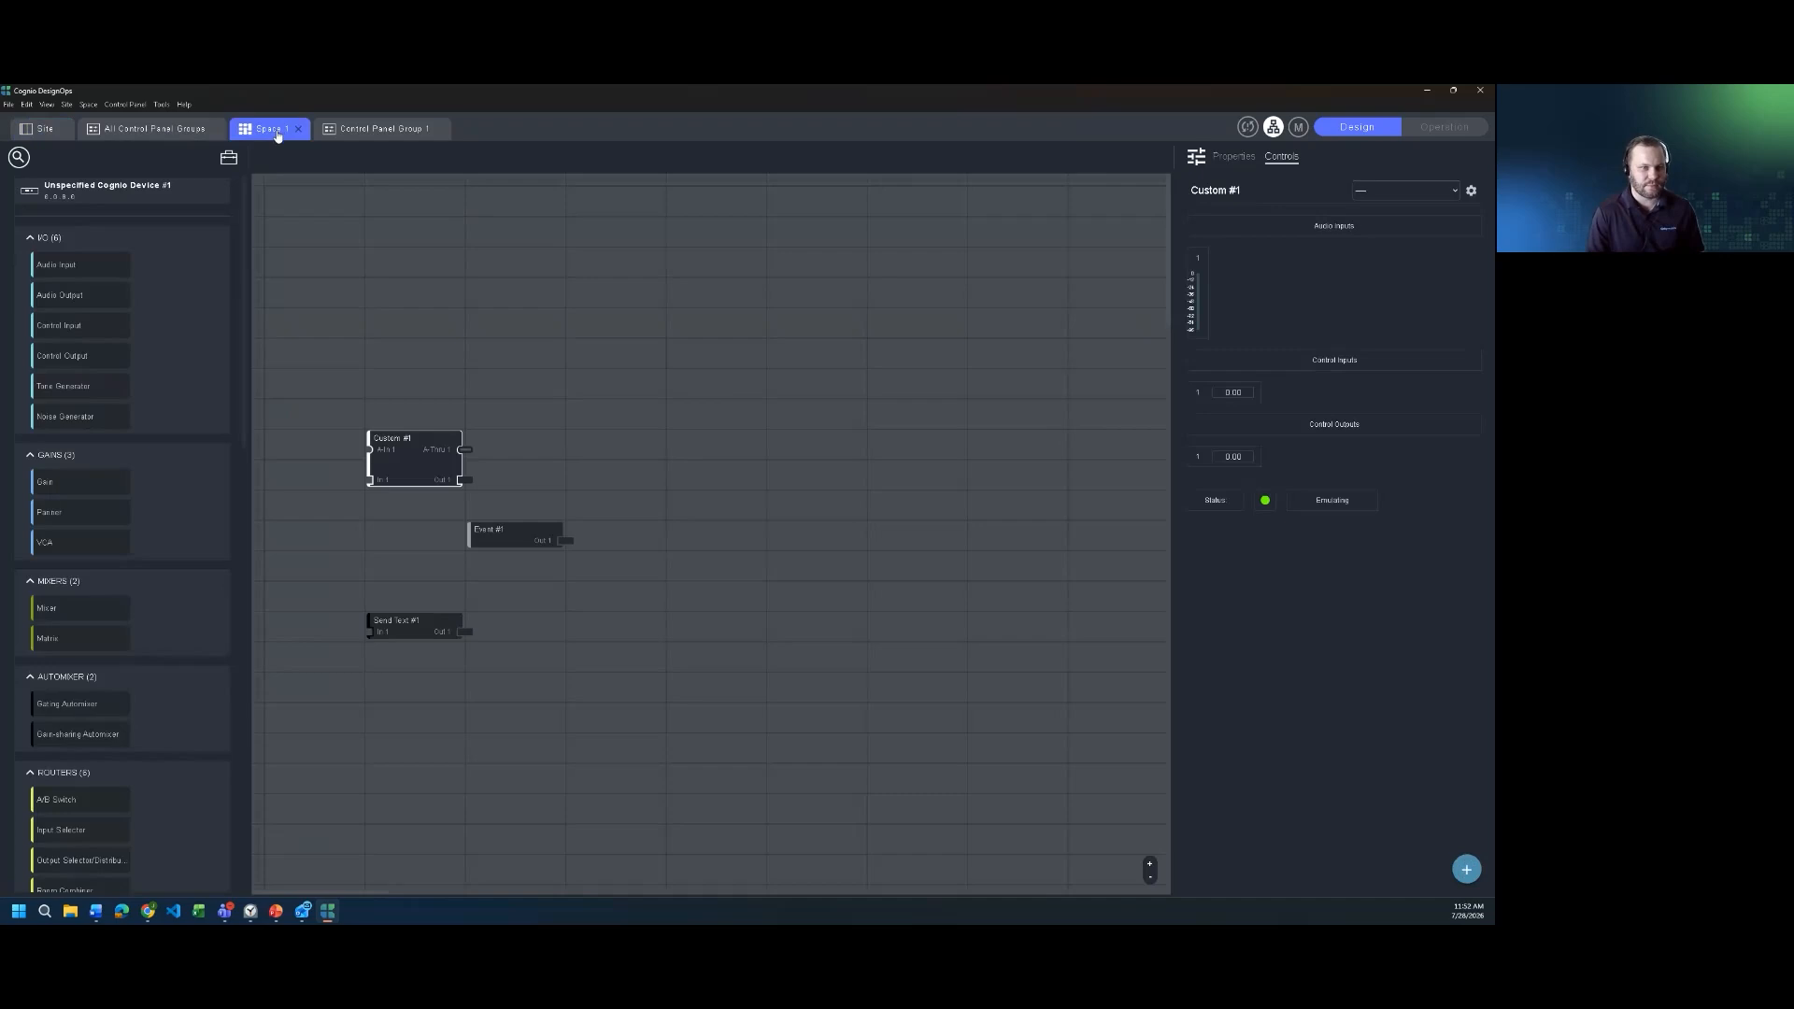
click(182, 133)
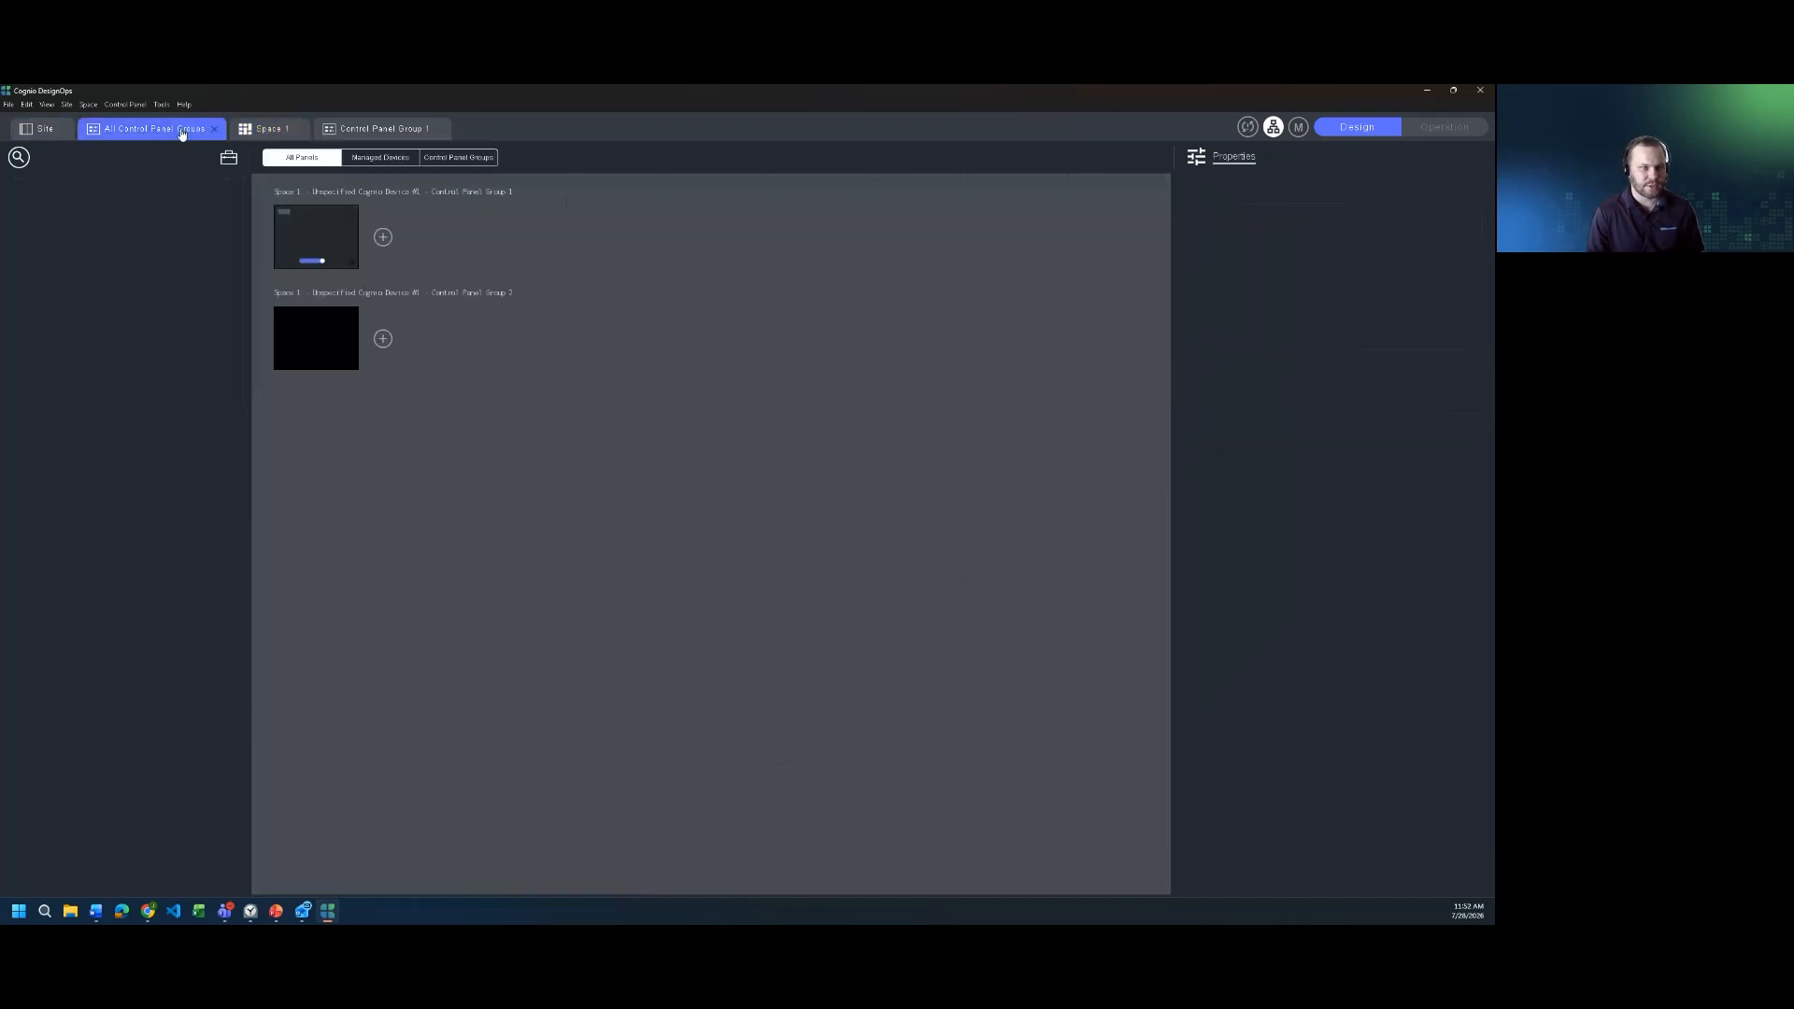
double_click(326, 246)
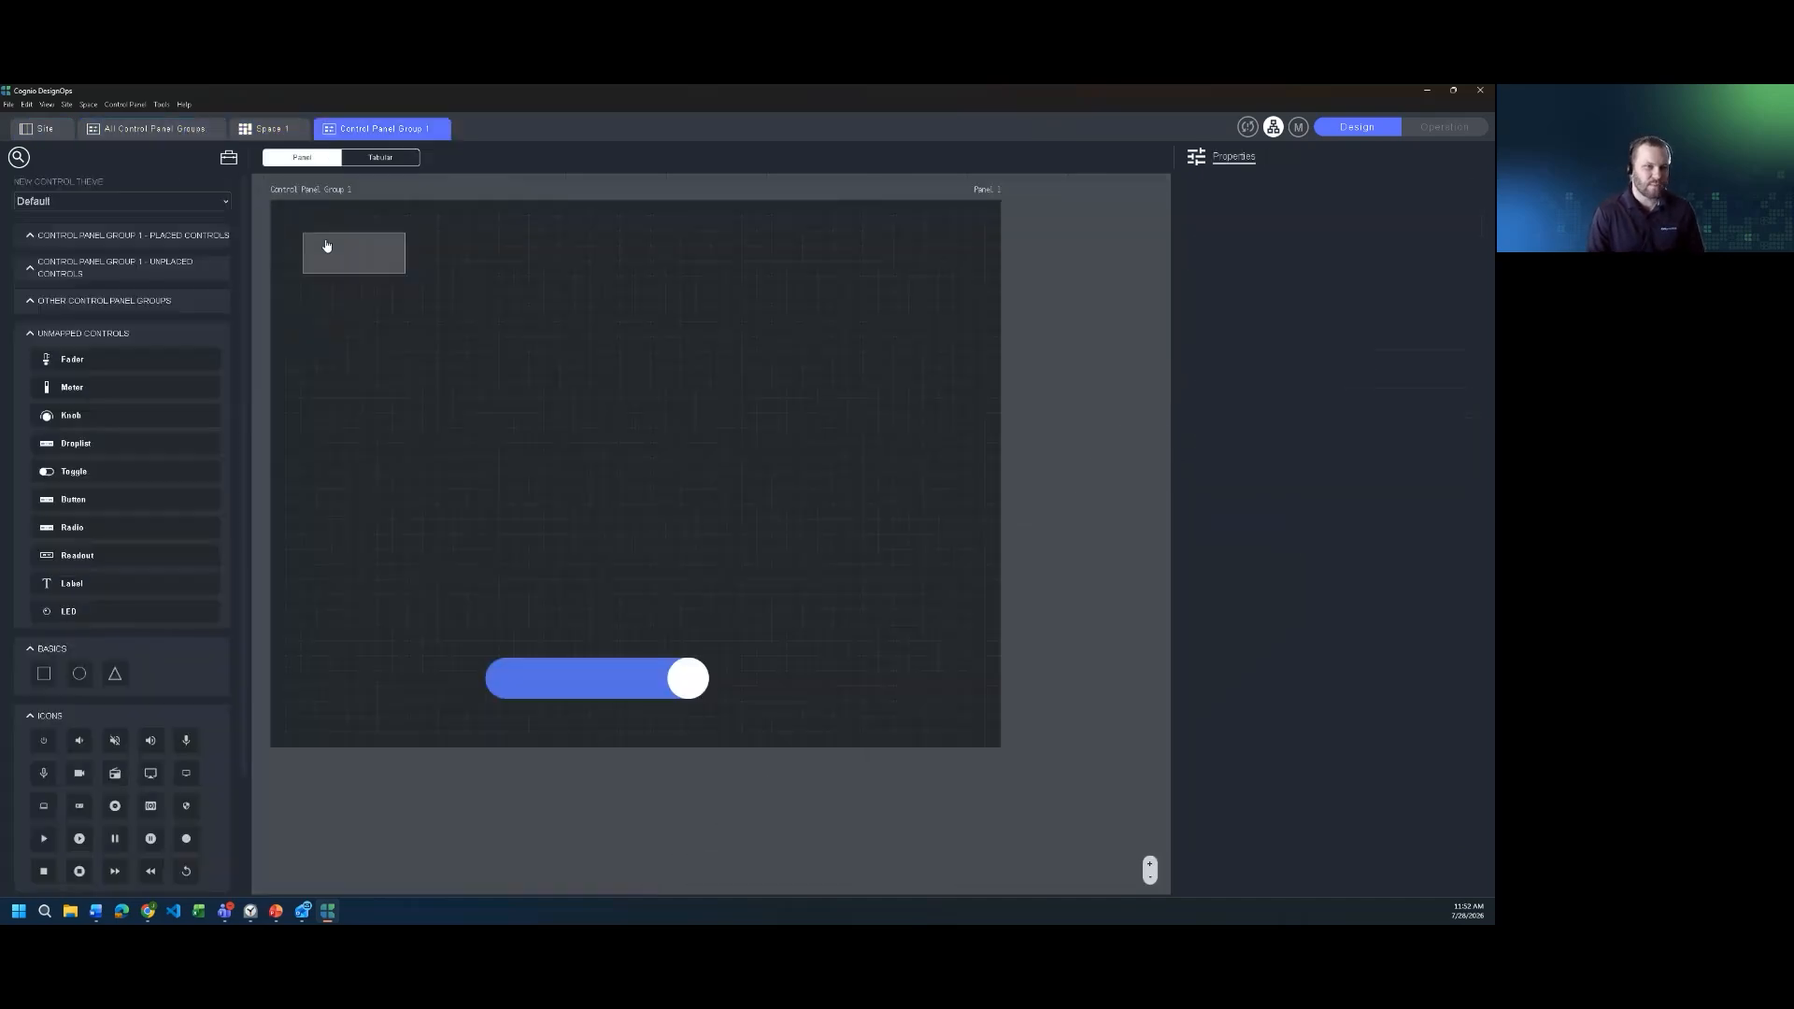
drag(320, 249, 550, 415)
- Select the button and toggle together, then show the panel and control panel group properties of Control Panel Group 1
drag(350, 268, 832, 736)
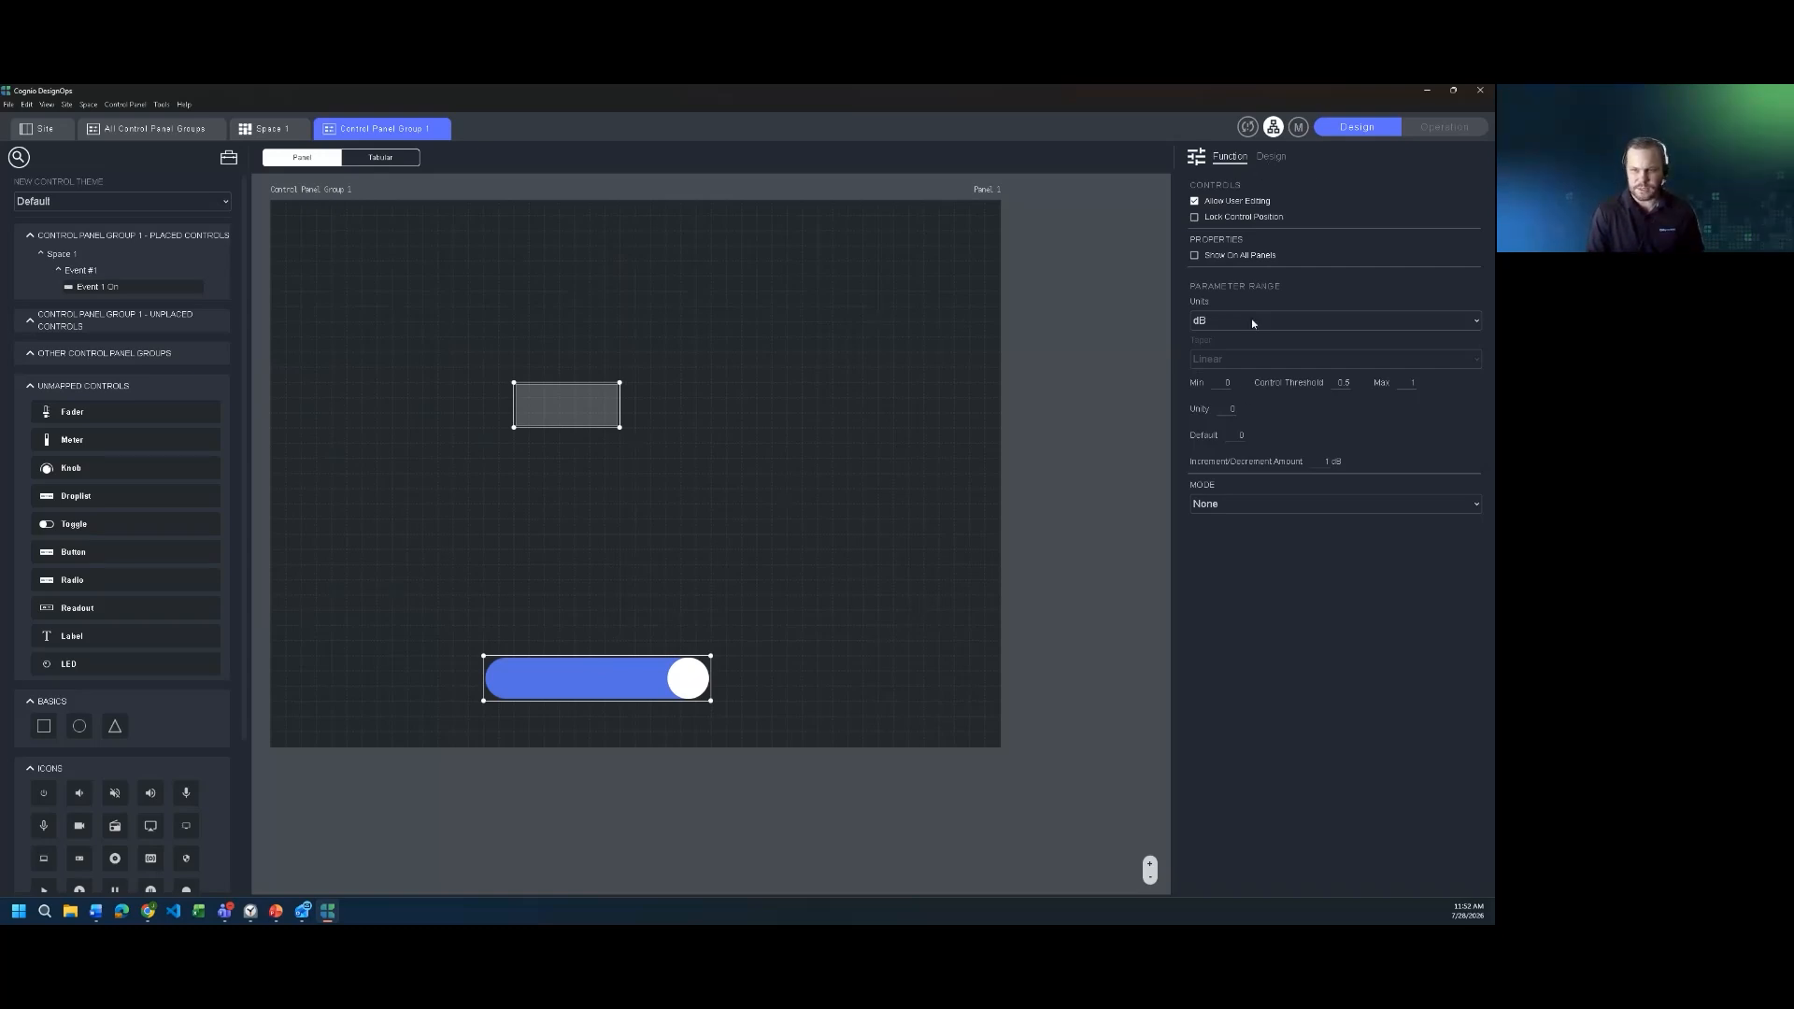
click(312, 189)
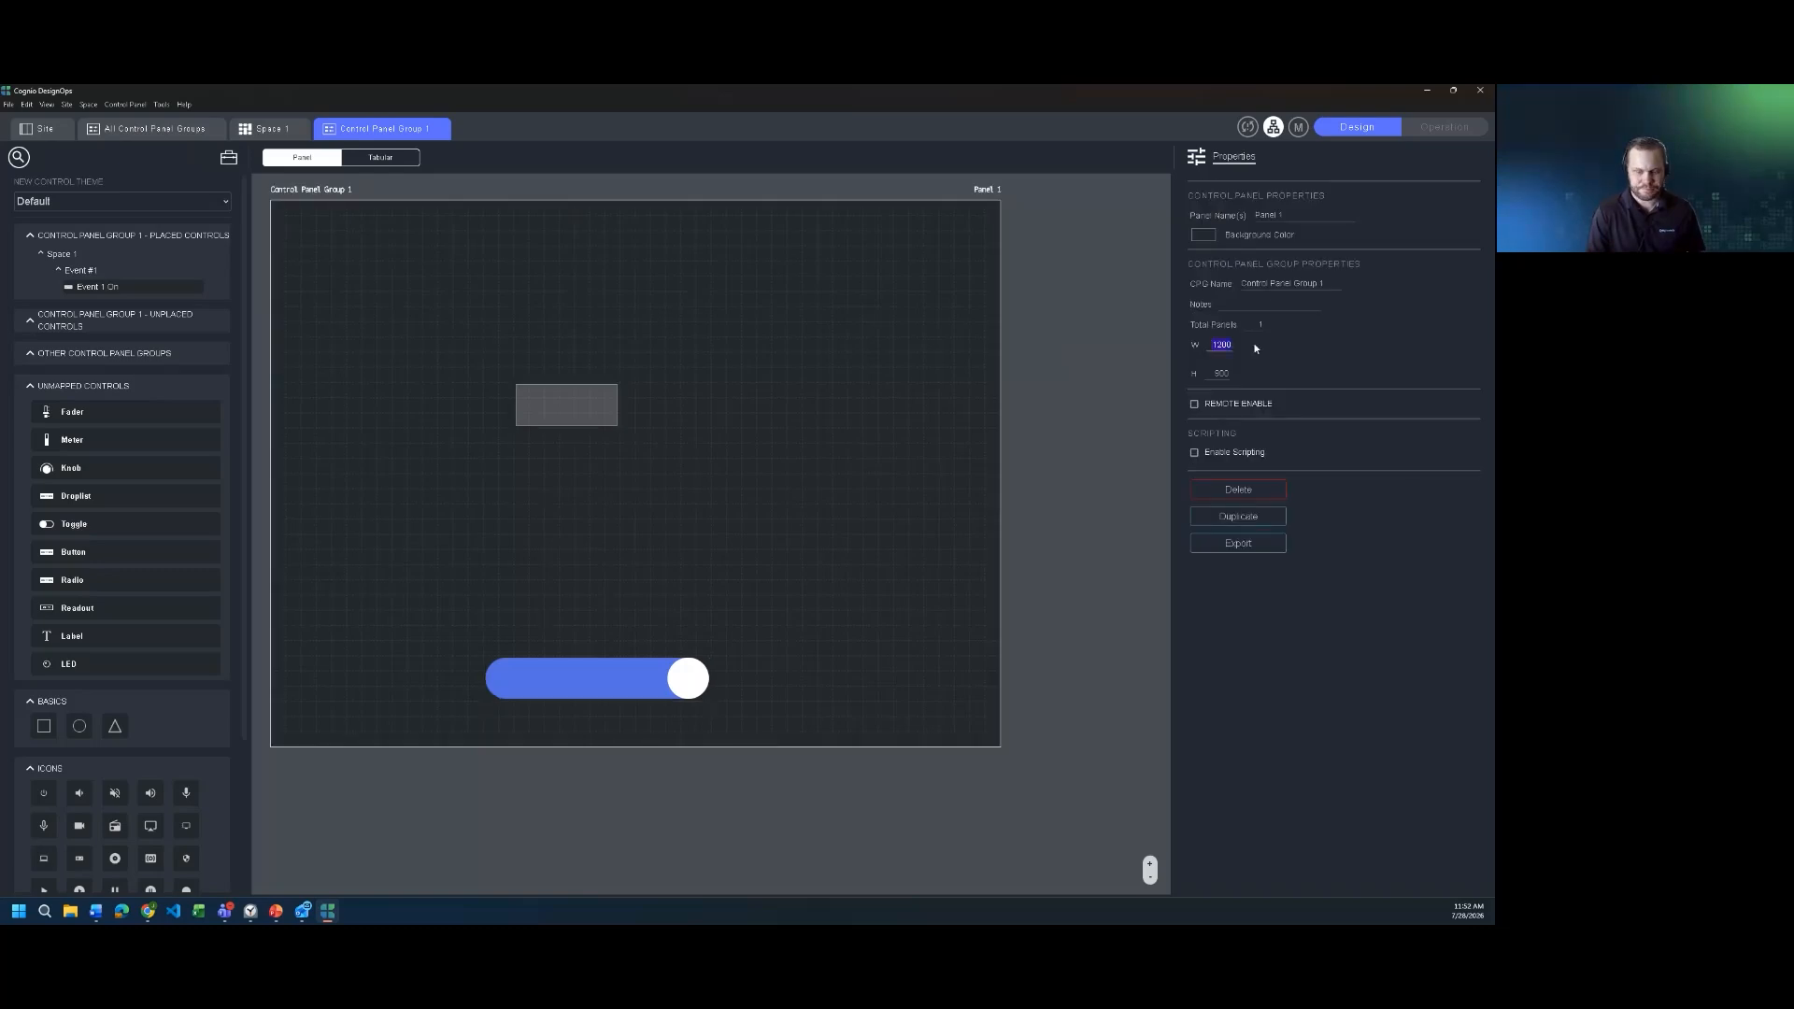
- Set the width of Control Panel Group 1 to 600 and move the toggle and button back inside the narrower panel
key(Return)
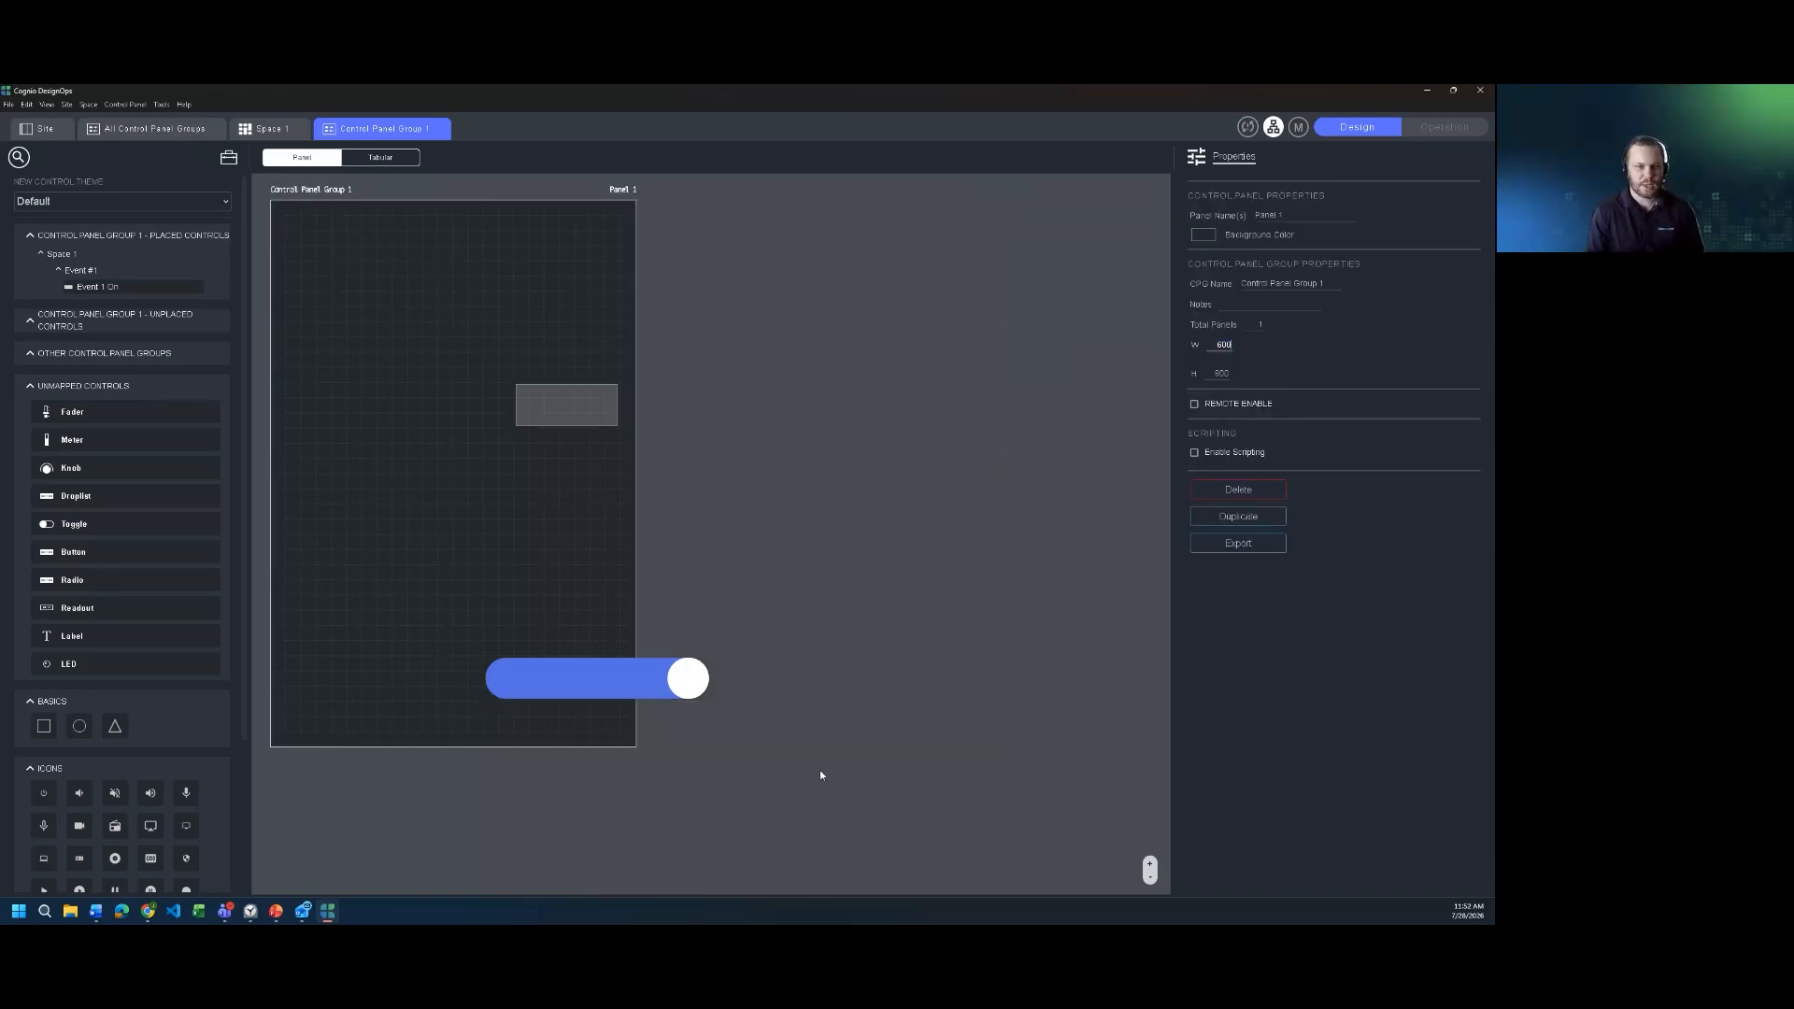
drag(624, 681, 488, 681)
drag(554, 412, 415, 410)
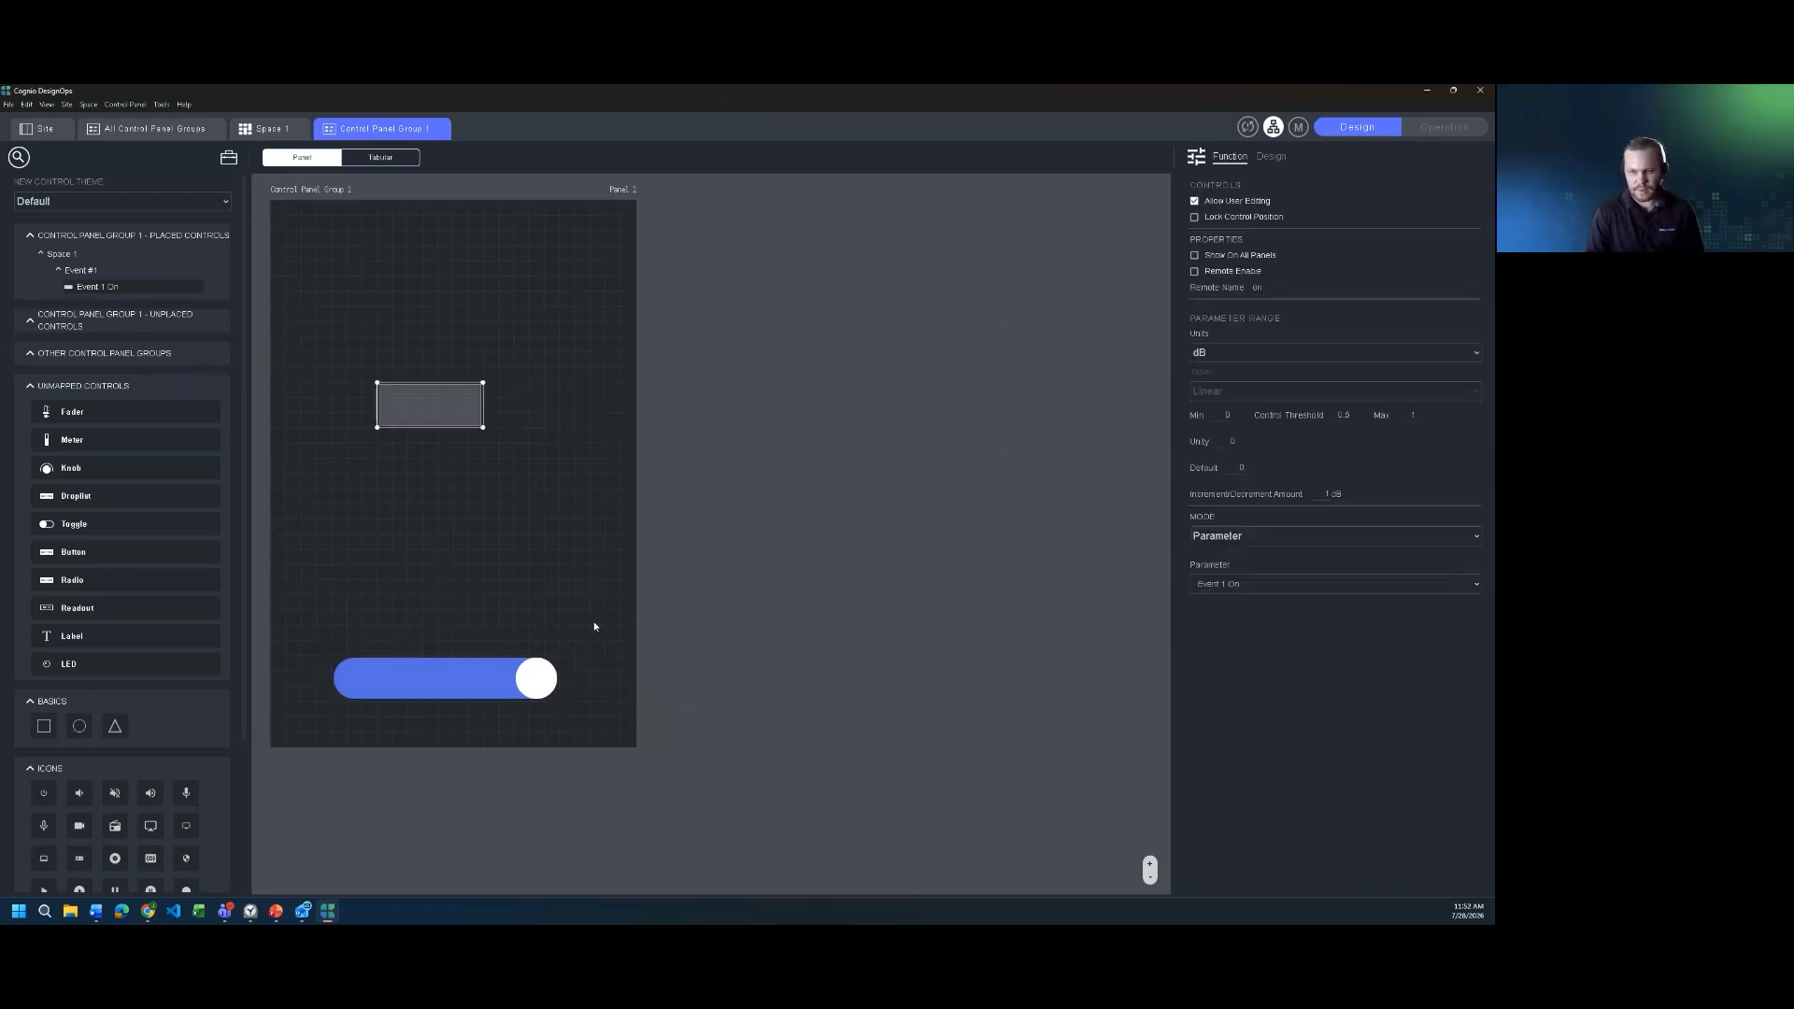
- Select the button and toggle together, move both slightly higher on the panel, and clear the selection
drag(622, 725, 269, 268)
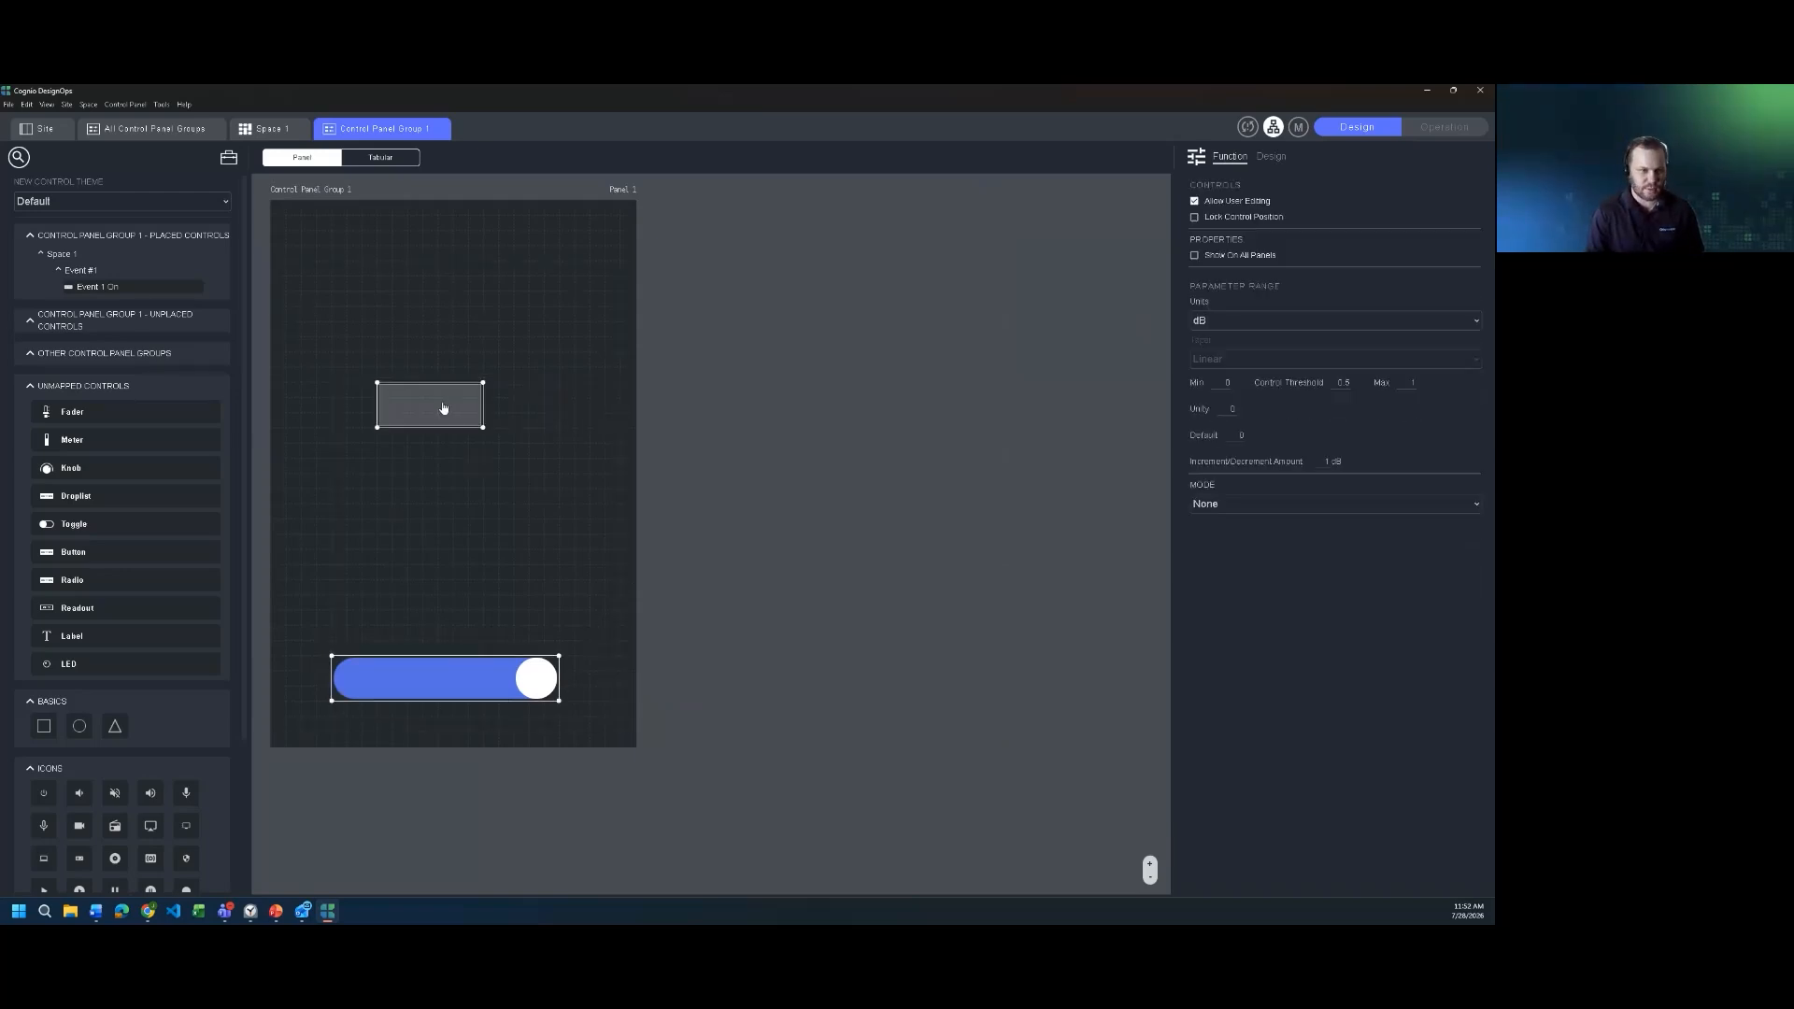
drag(440, 404, 447, 350)
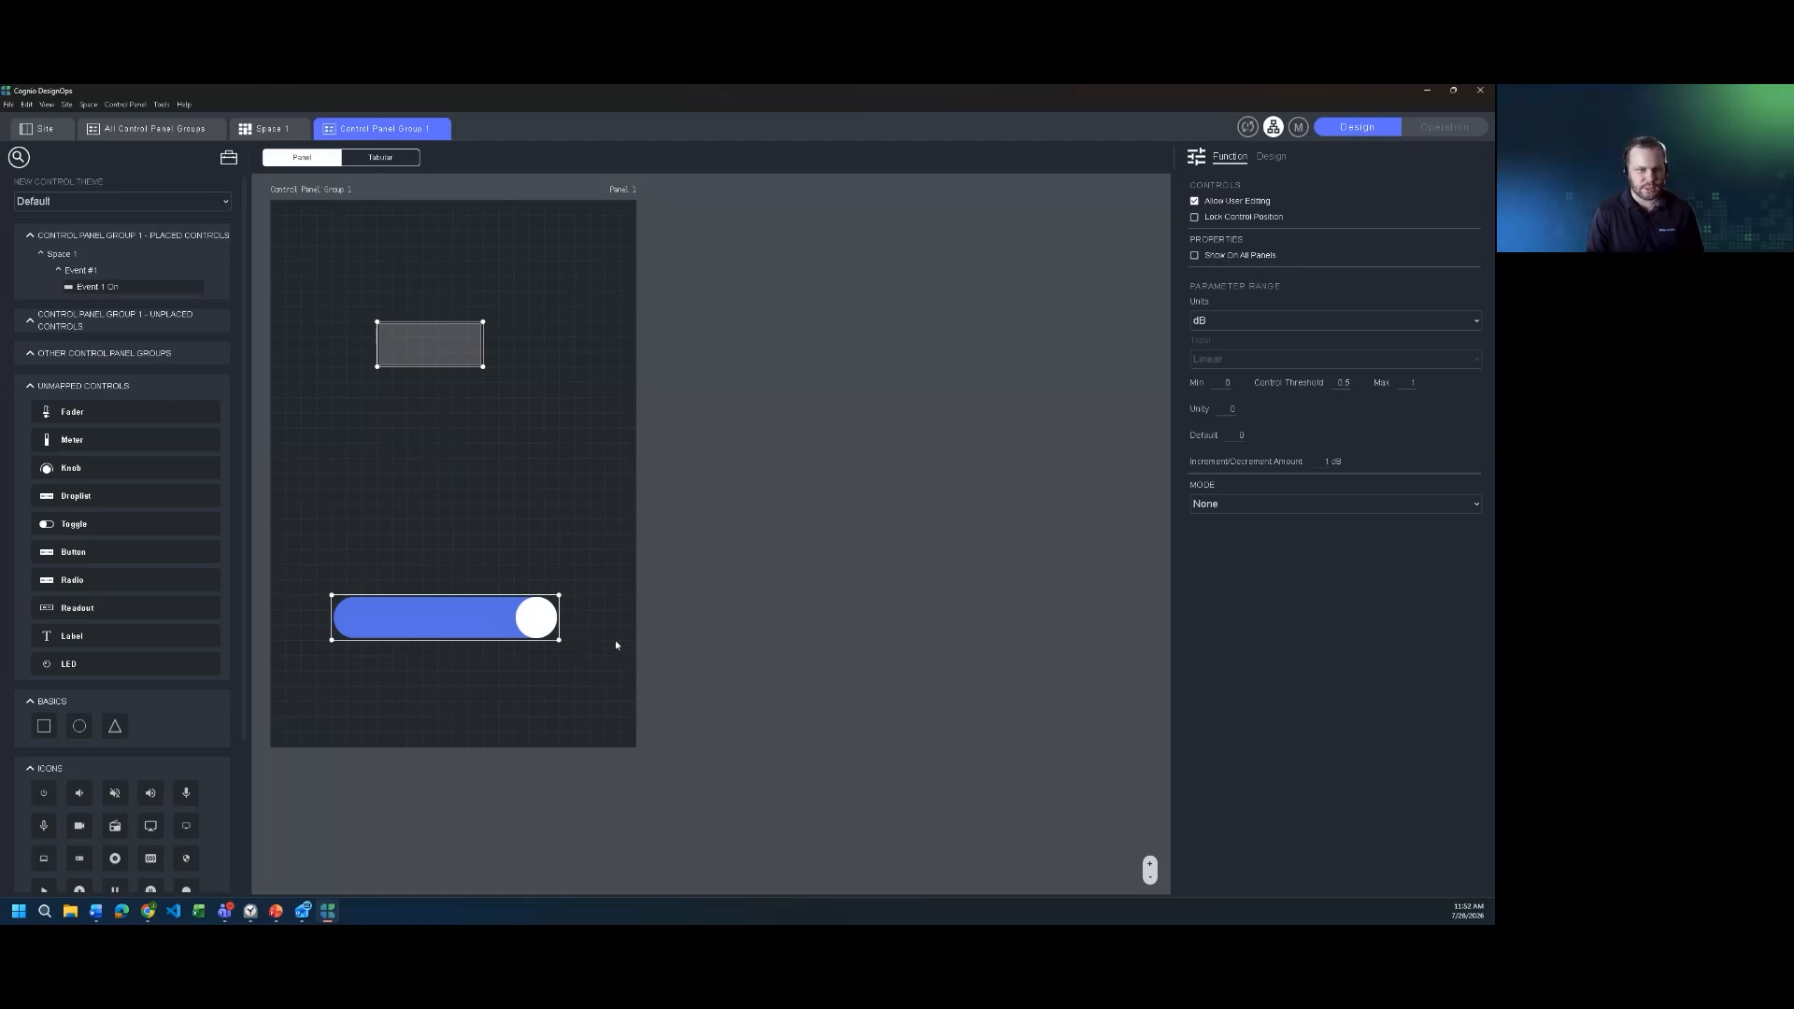
click(463, 512)
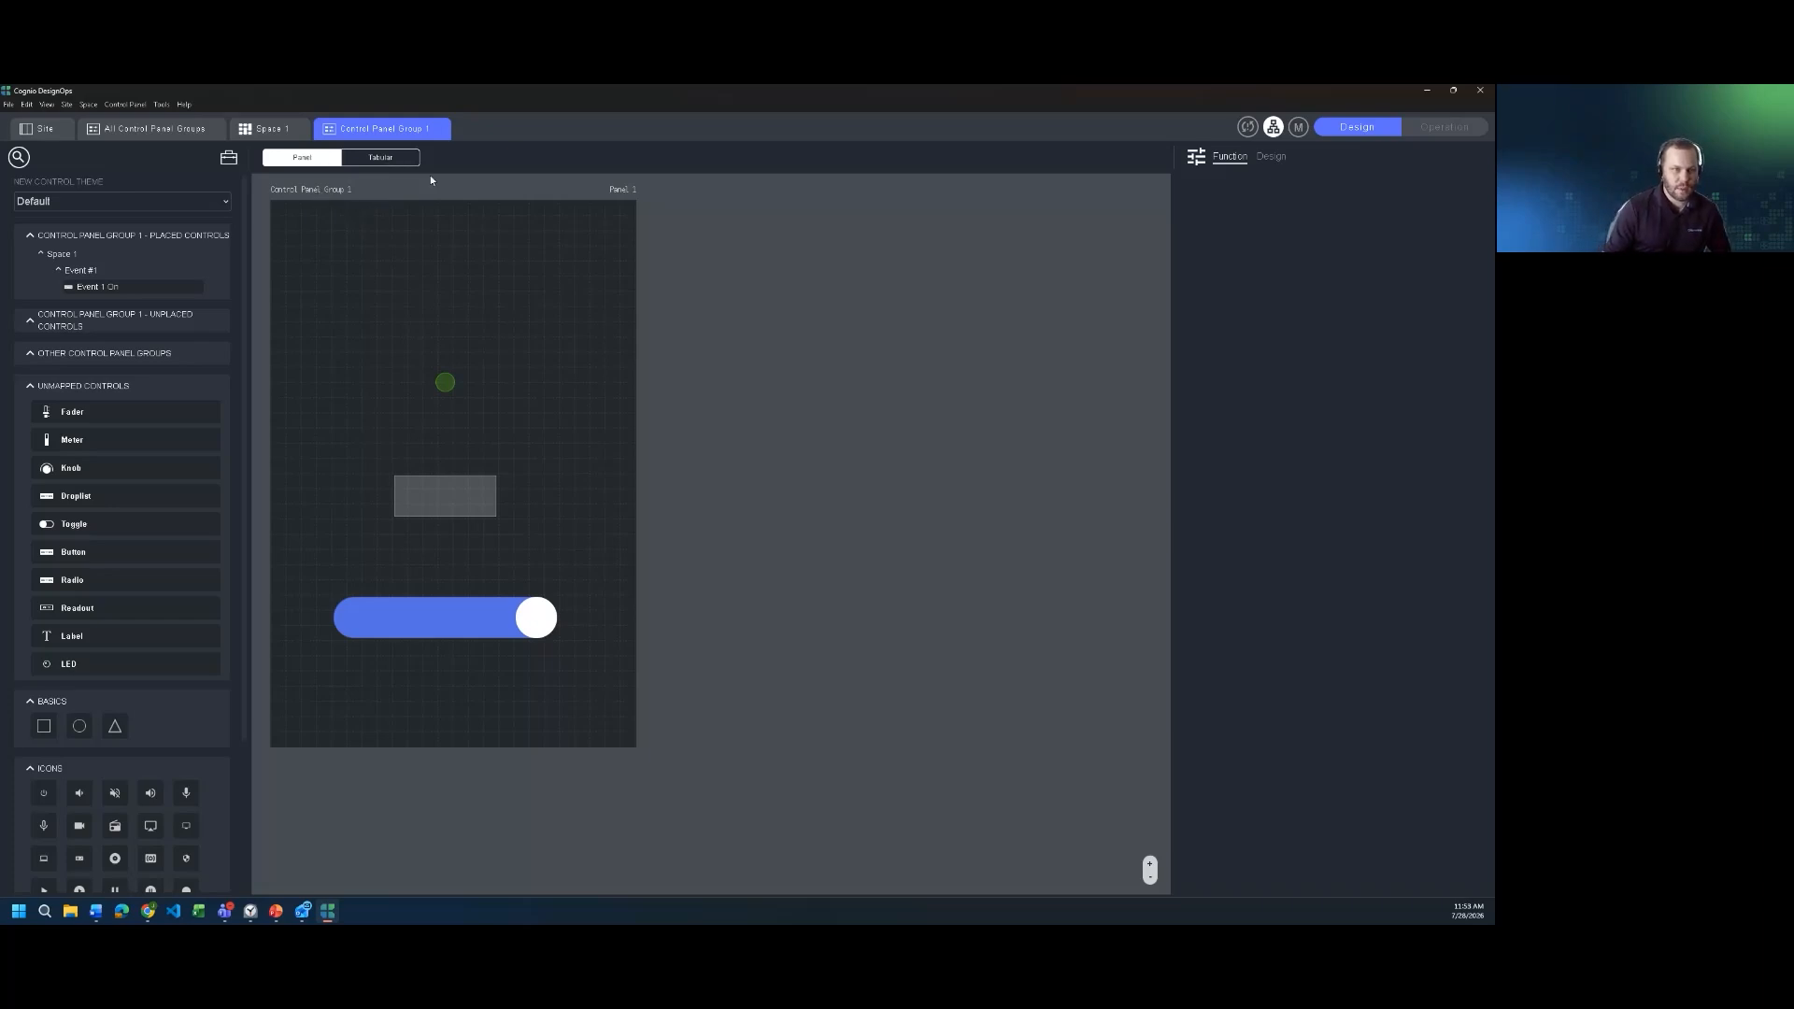
- List the group's controls in tabular view, try the Event #1 On button's remote enable setting, and hide and show that button
click(377, 159)
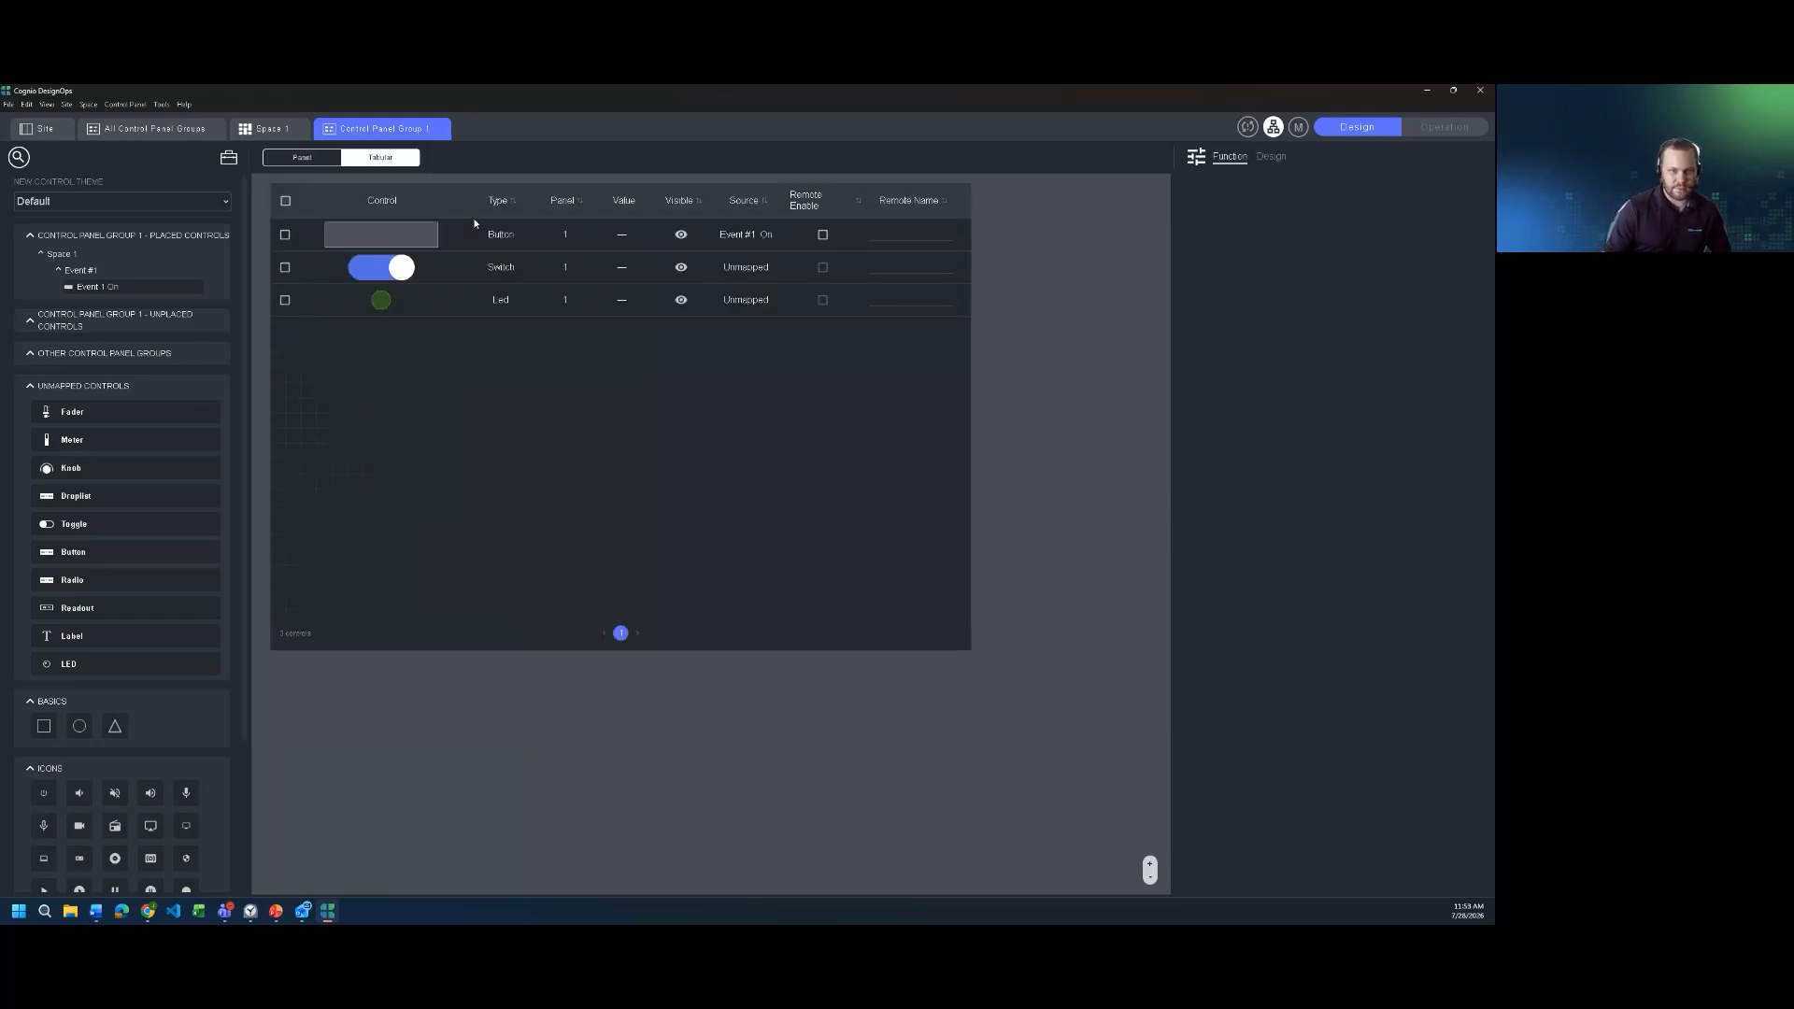
click(823, 235)
click(683, 235)
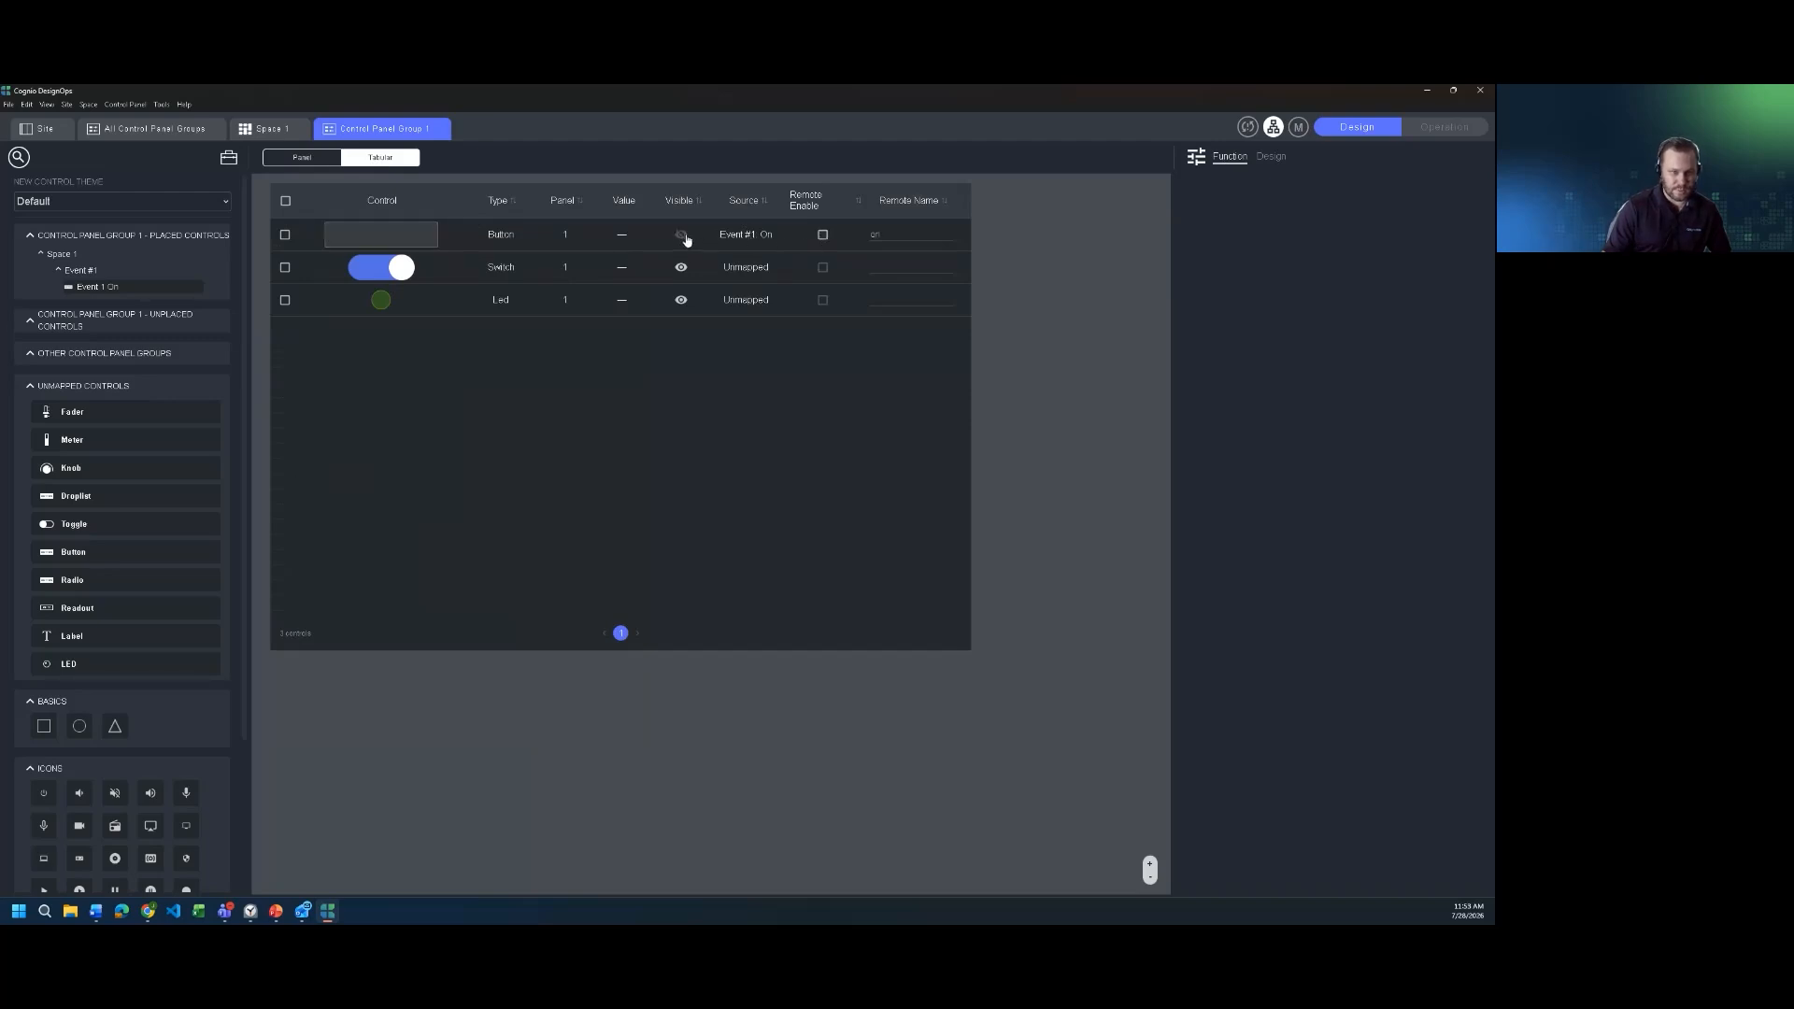
click(683, 237)
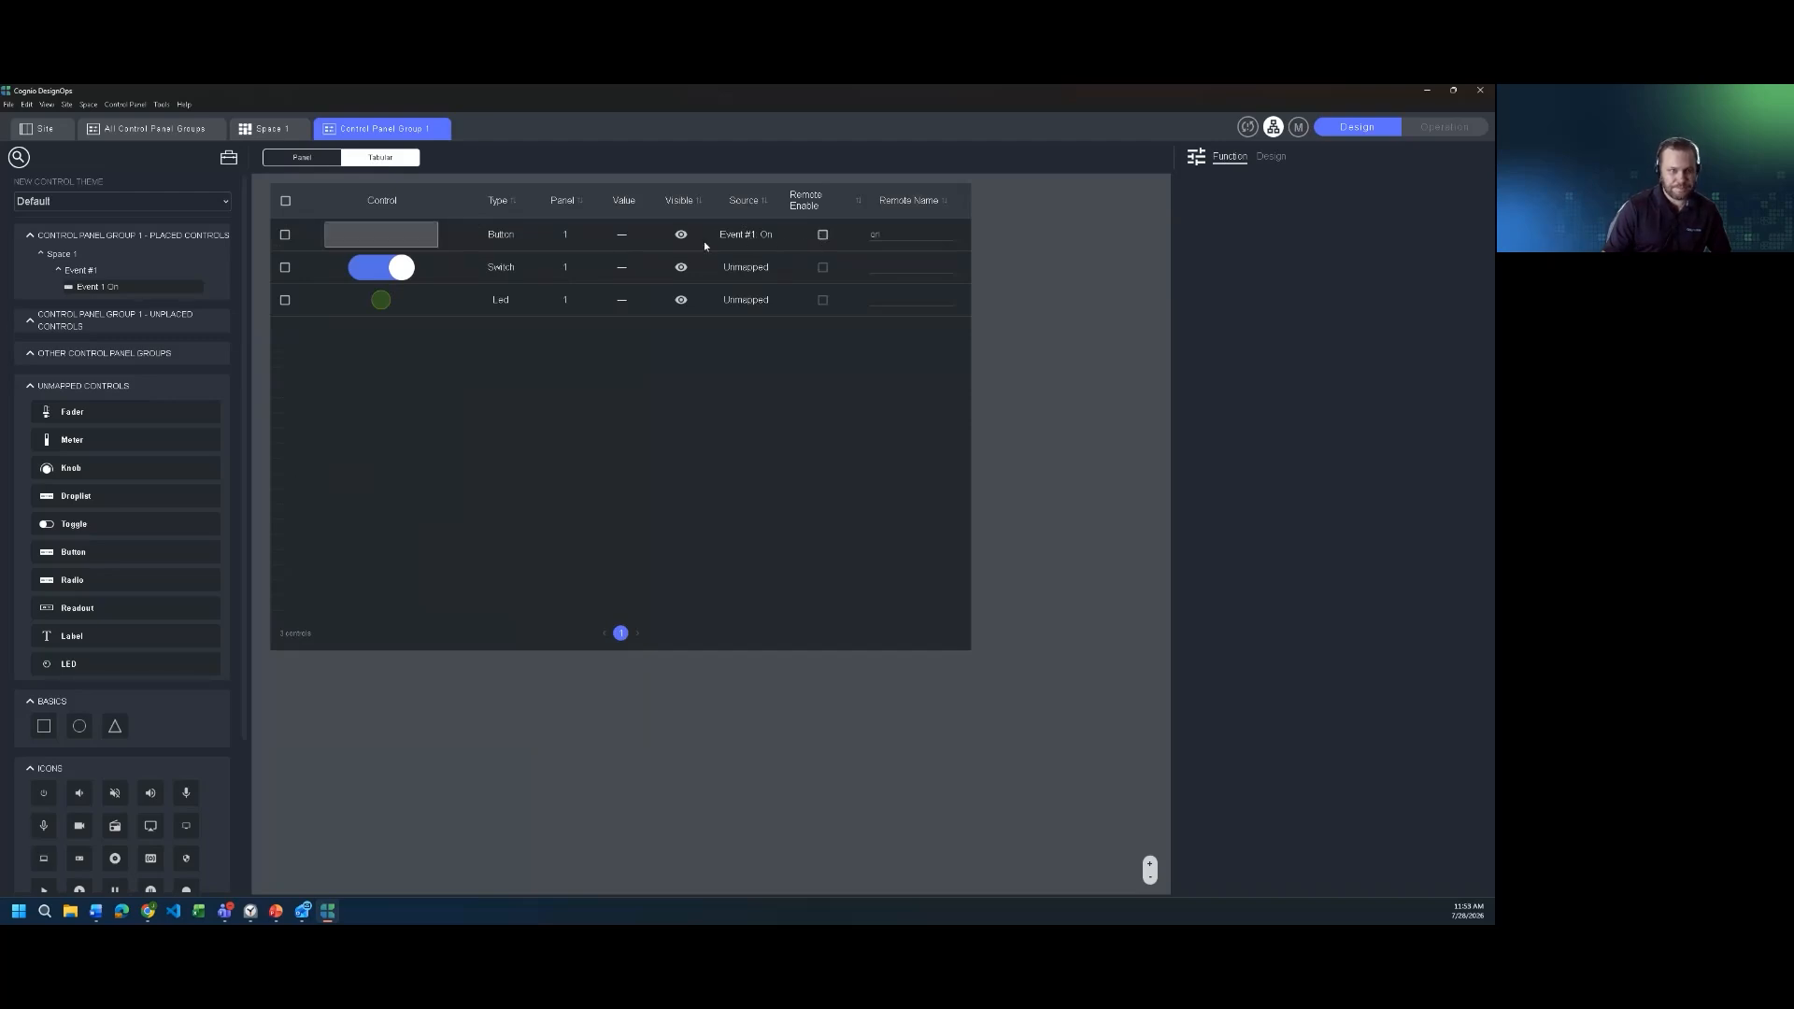
- View the blocks in Space 1, reopen Control Panel Group 1 from All Control Panel Groups, and return it to the panel view
click(270, 130)
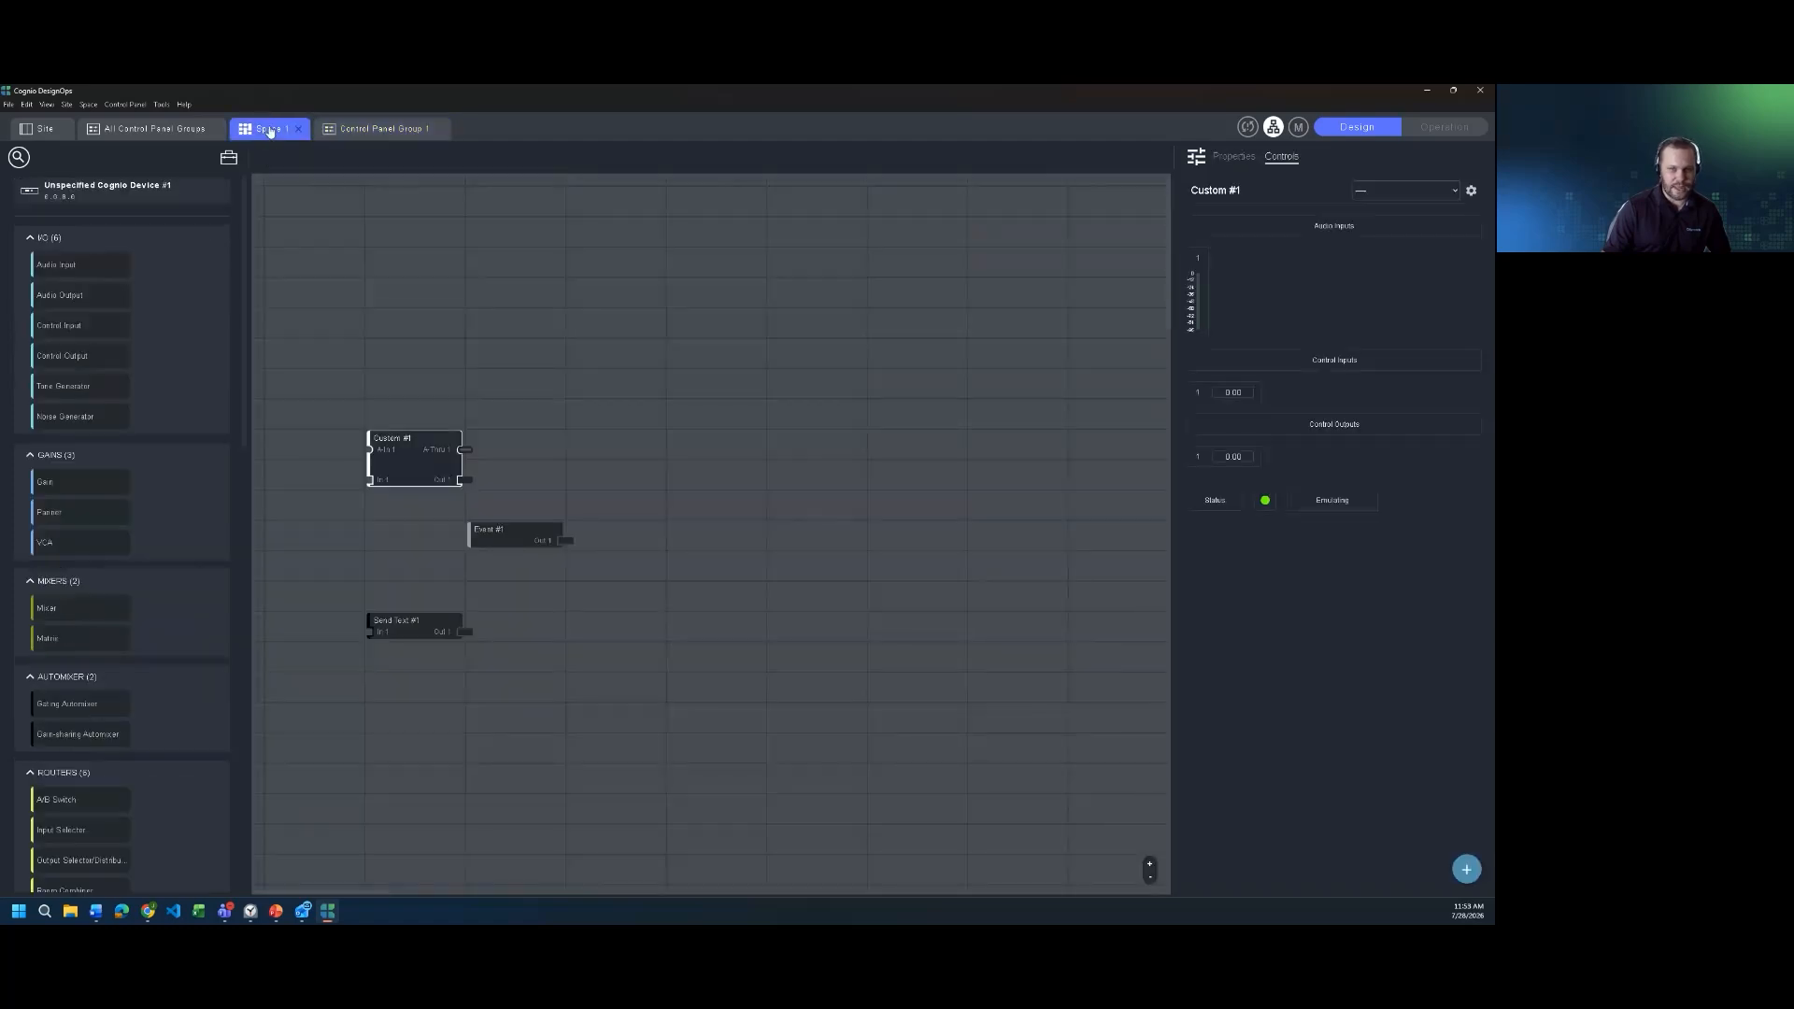
click(189, 140)
double_click(303, 256)
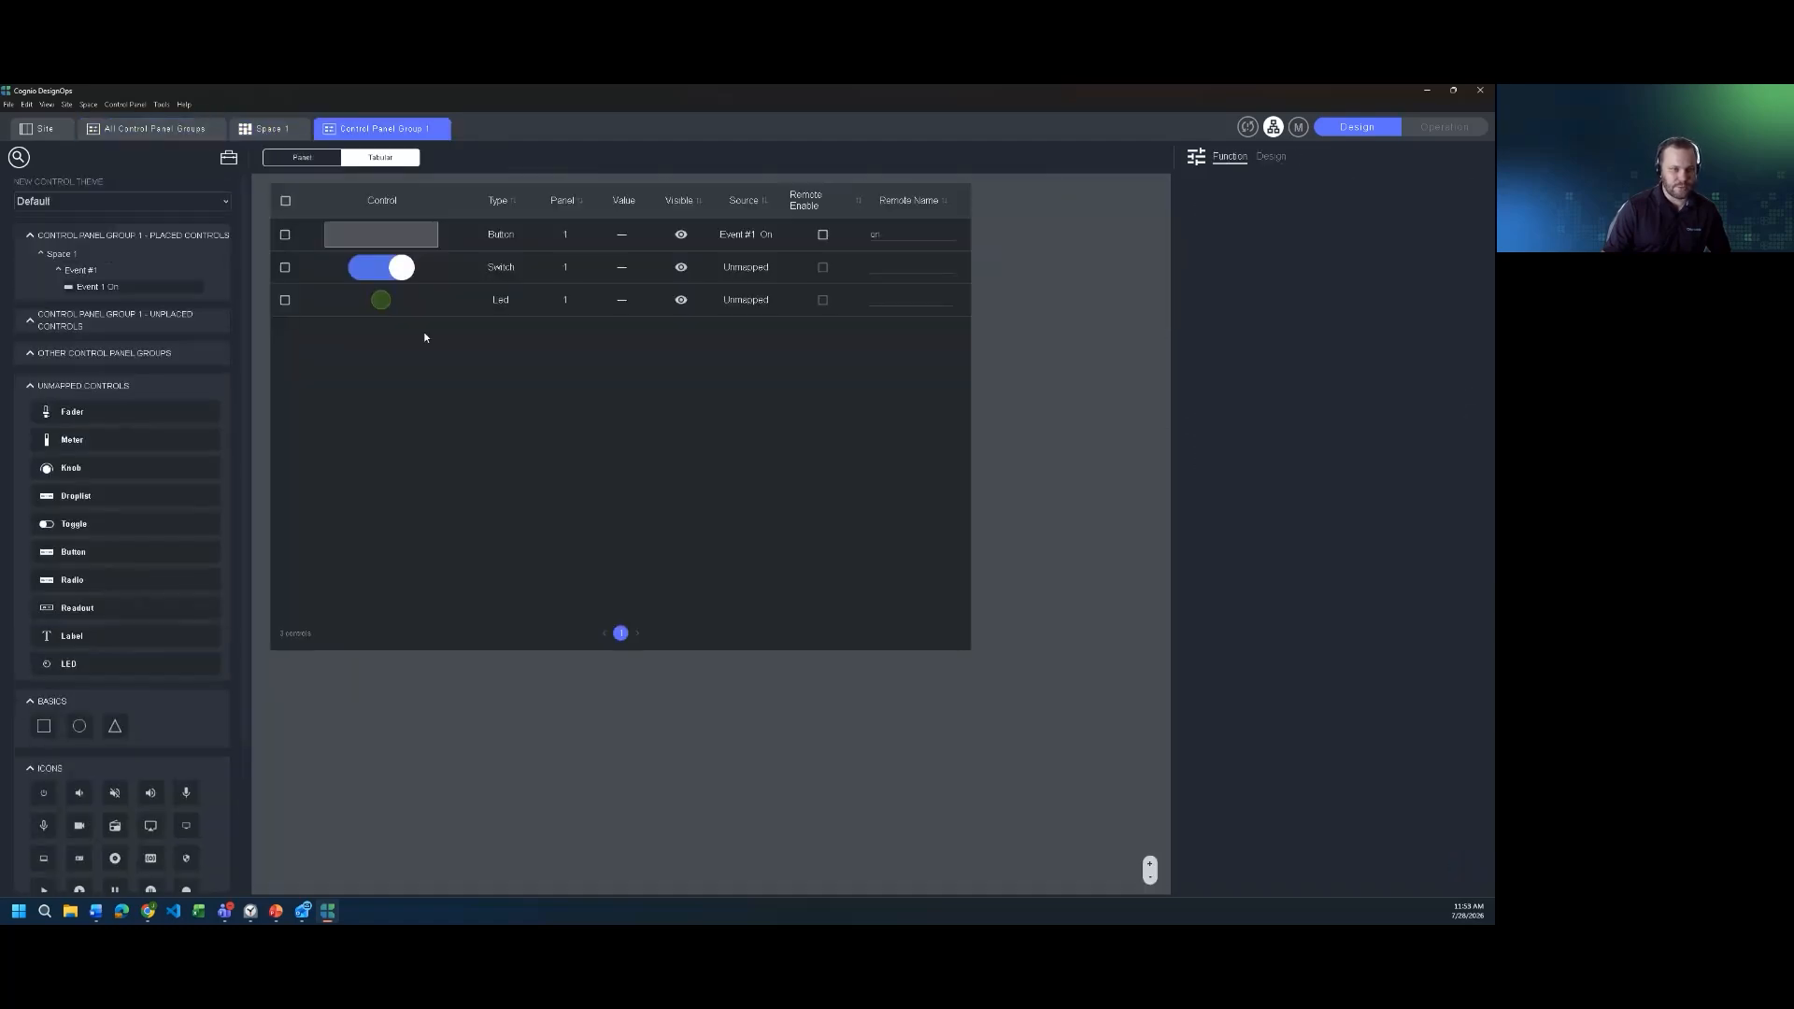
click(294, 159)
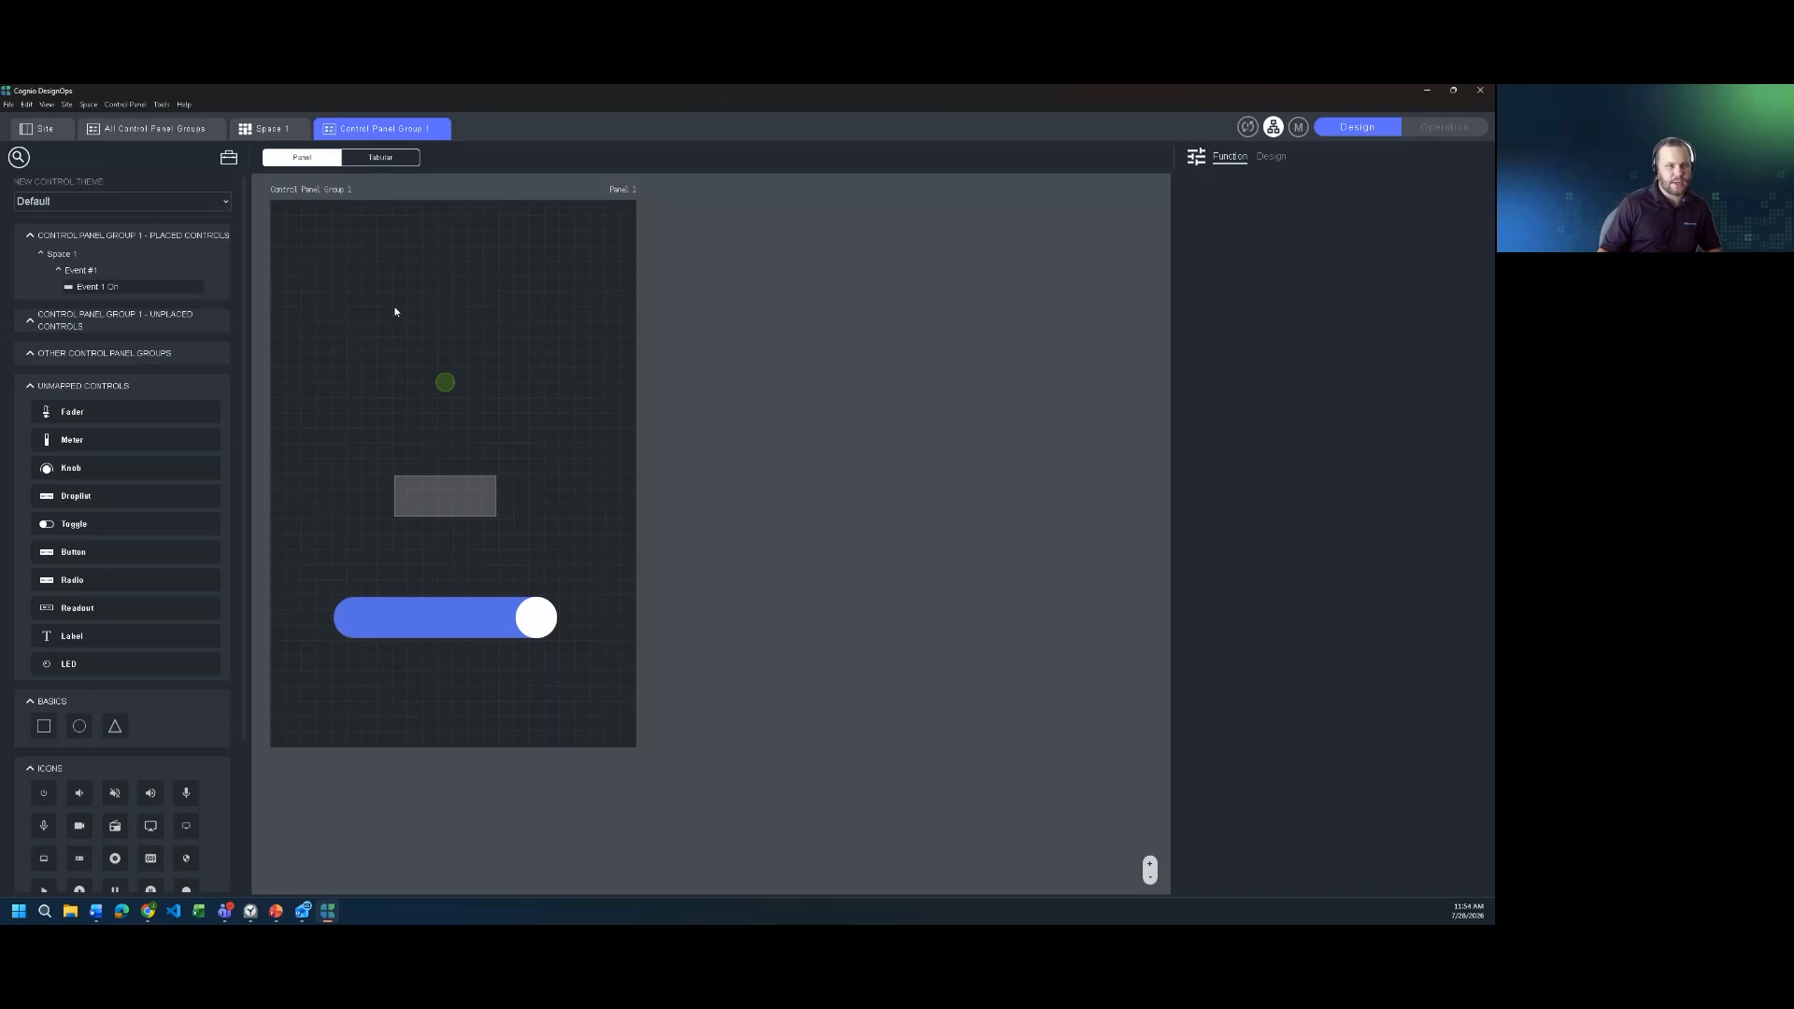
- Assign a T10C Touchscreen to the unspecified Cognio device in Space 1 on the site
click(47, 129)
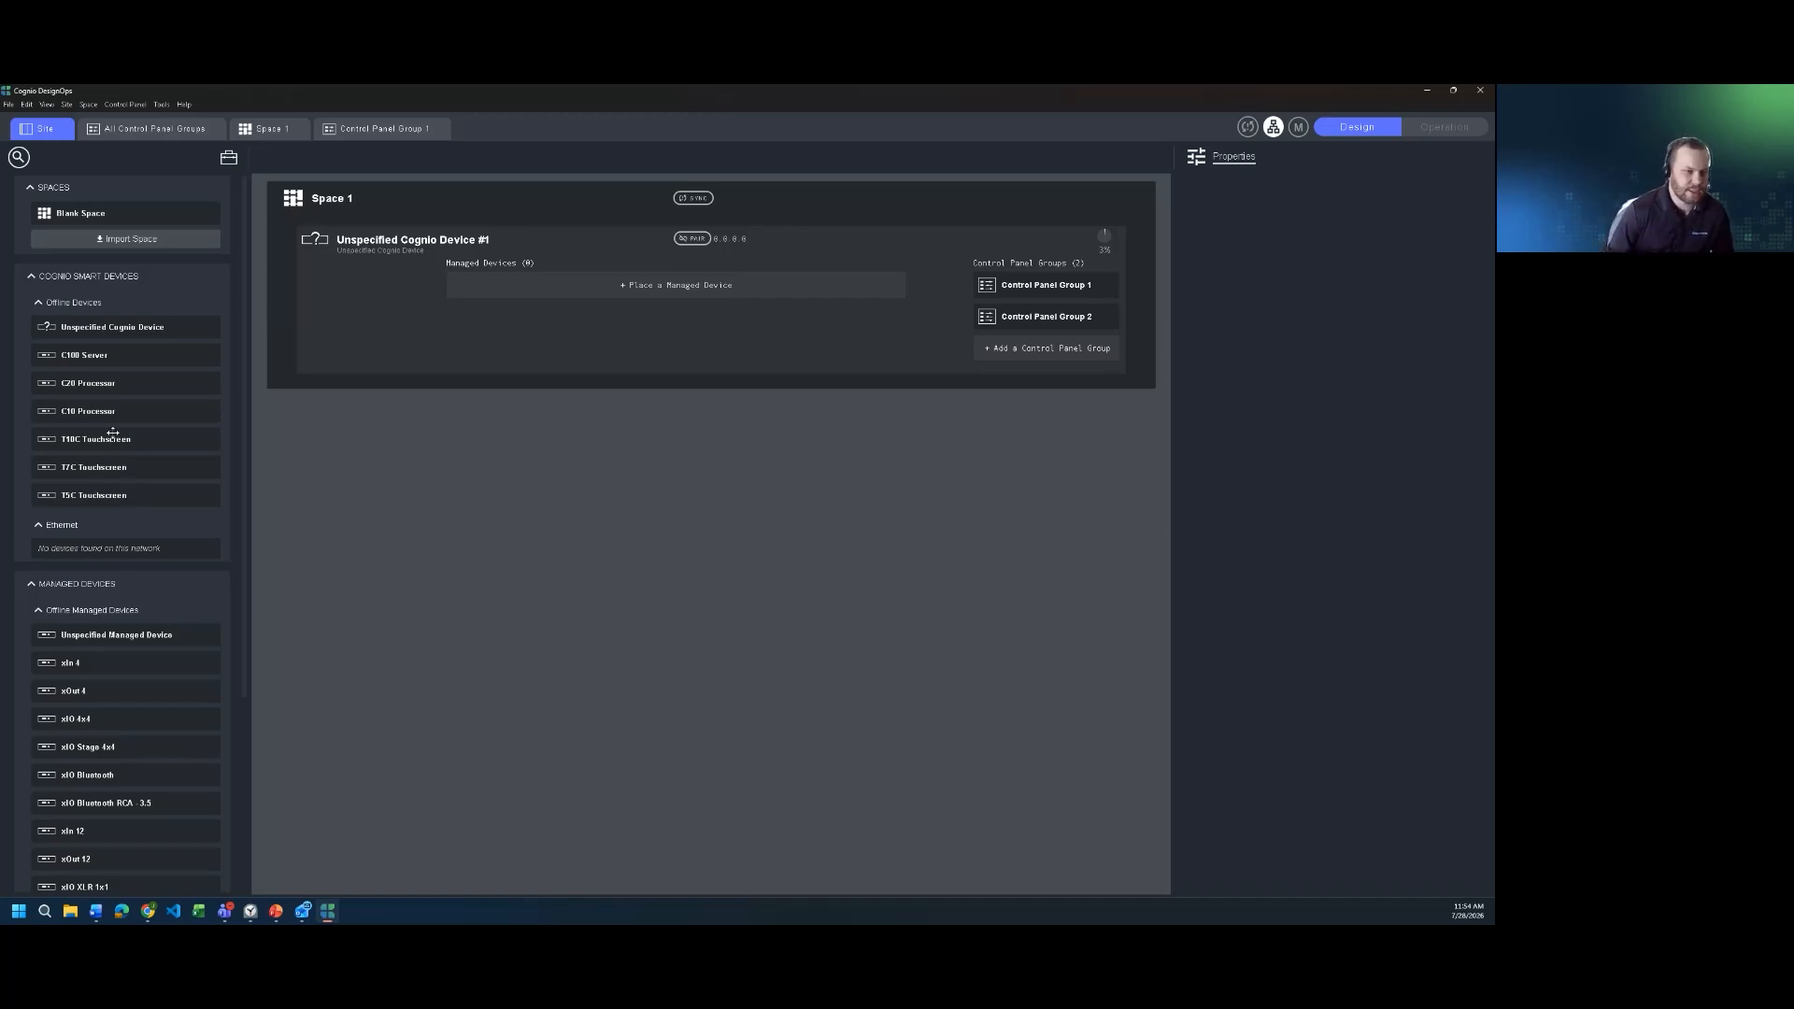
drag(105, 445, 385, 277)
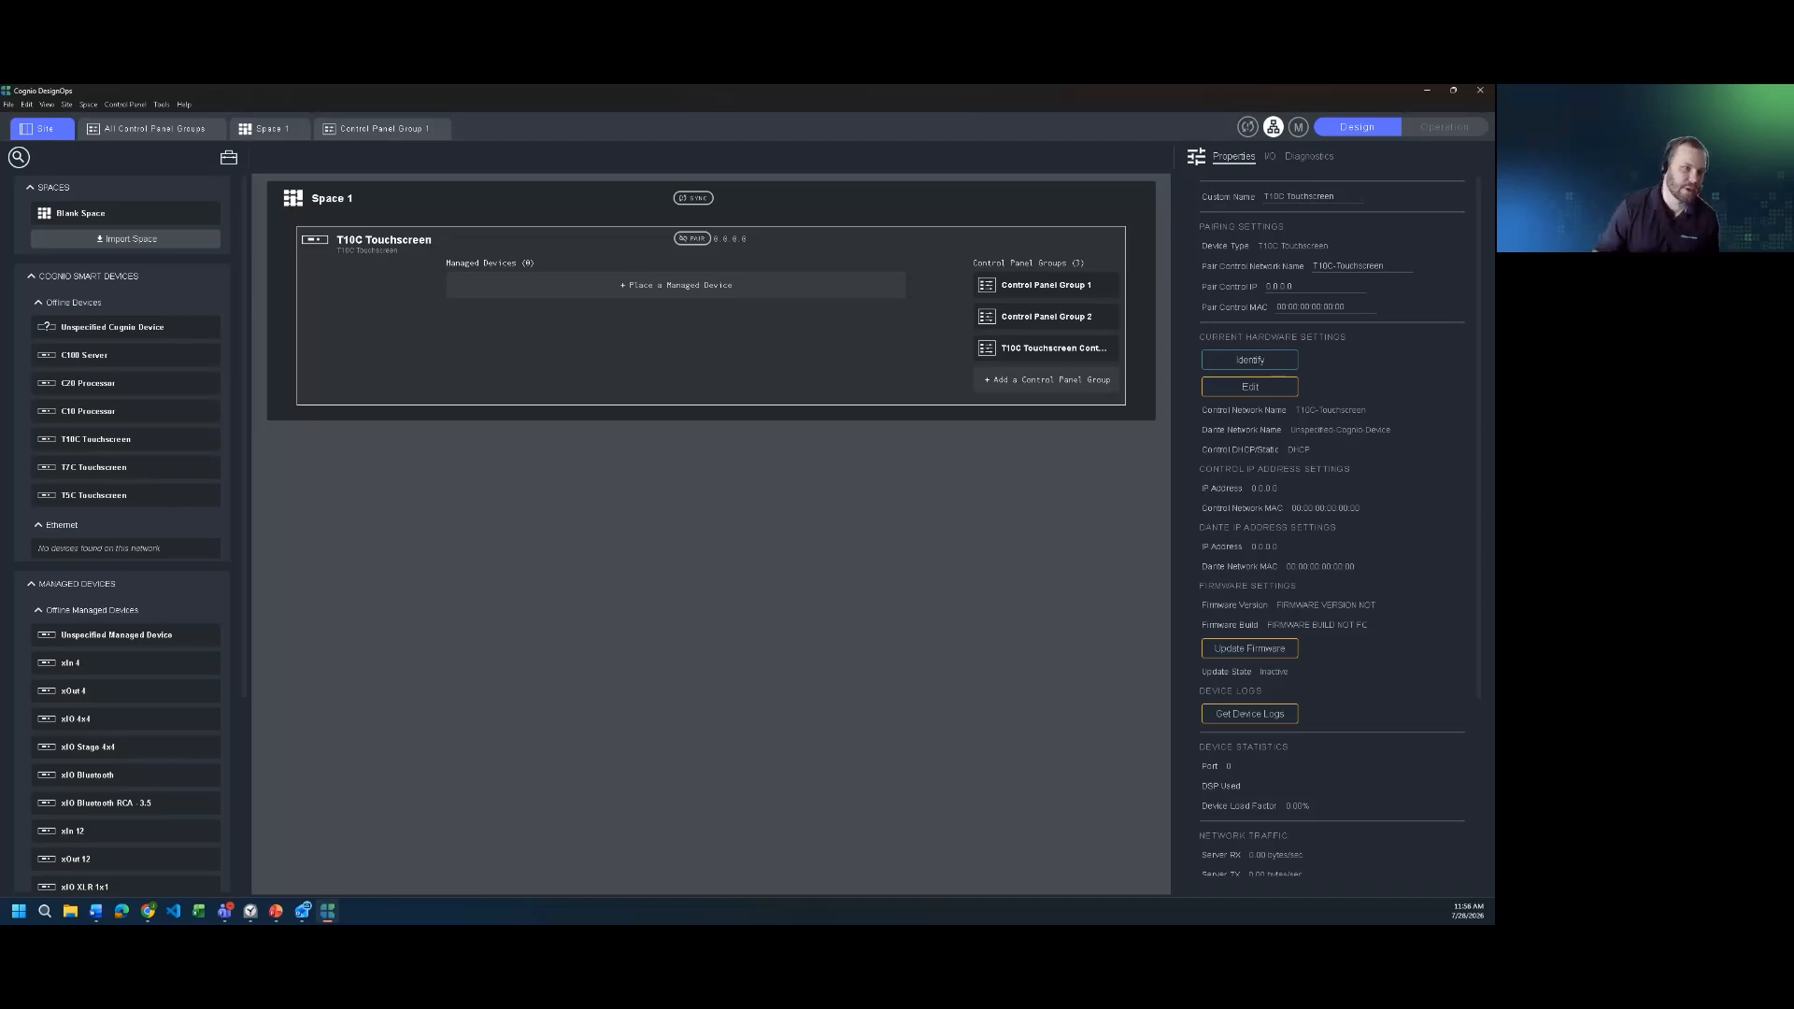
- Review the touchscreen's panels in All Control Panel Groups, inspect the properties of Control Panel Group 2's panel, and return to the site
click(185, 131)
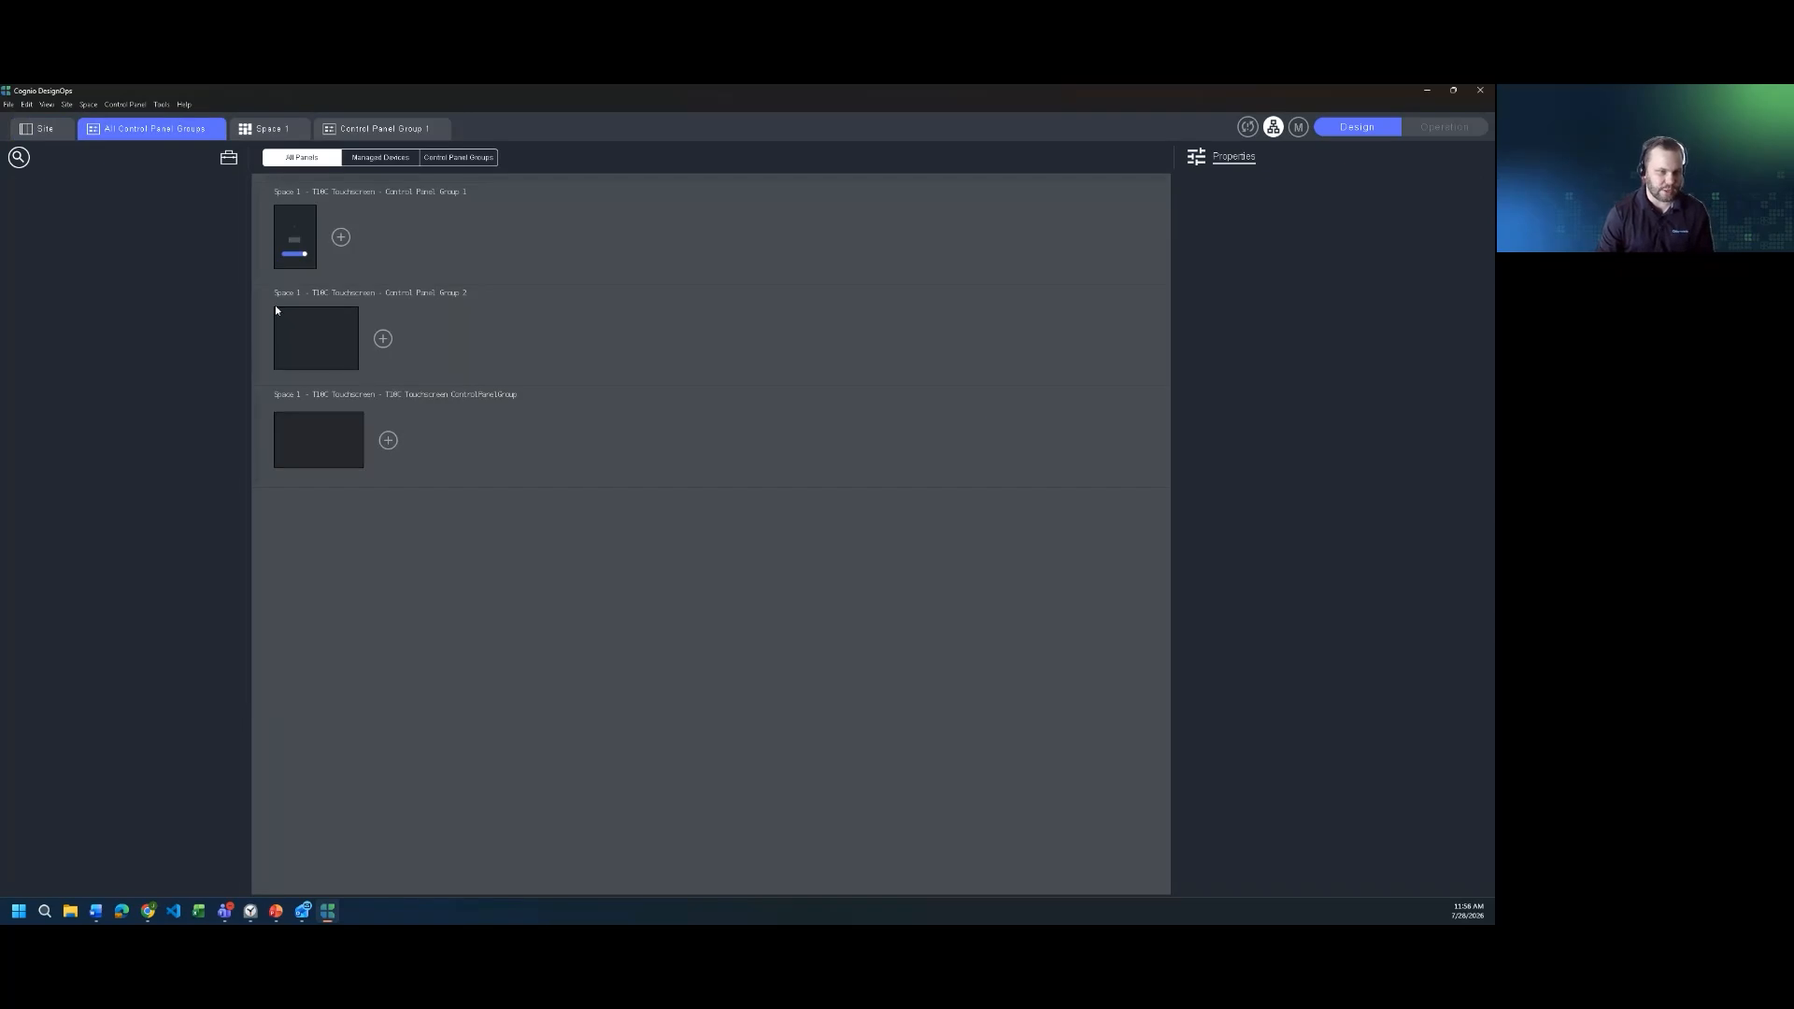
click(310, 352)
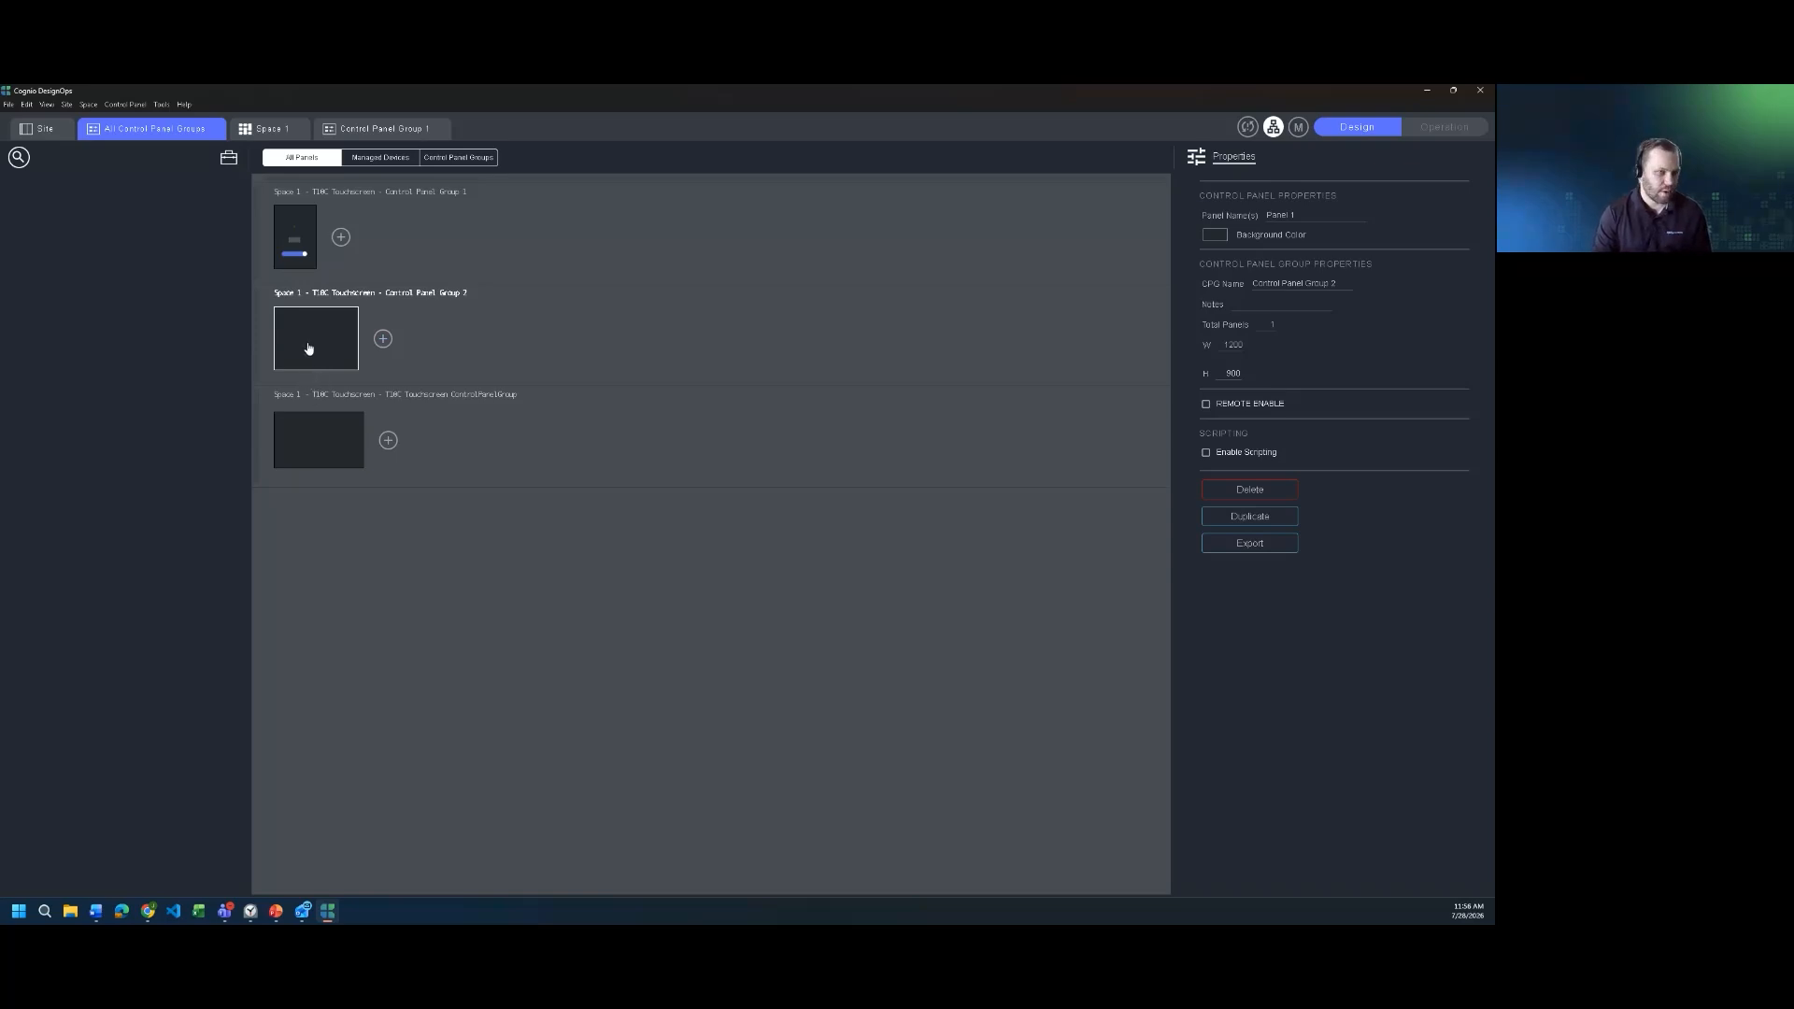
click(46, 130)
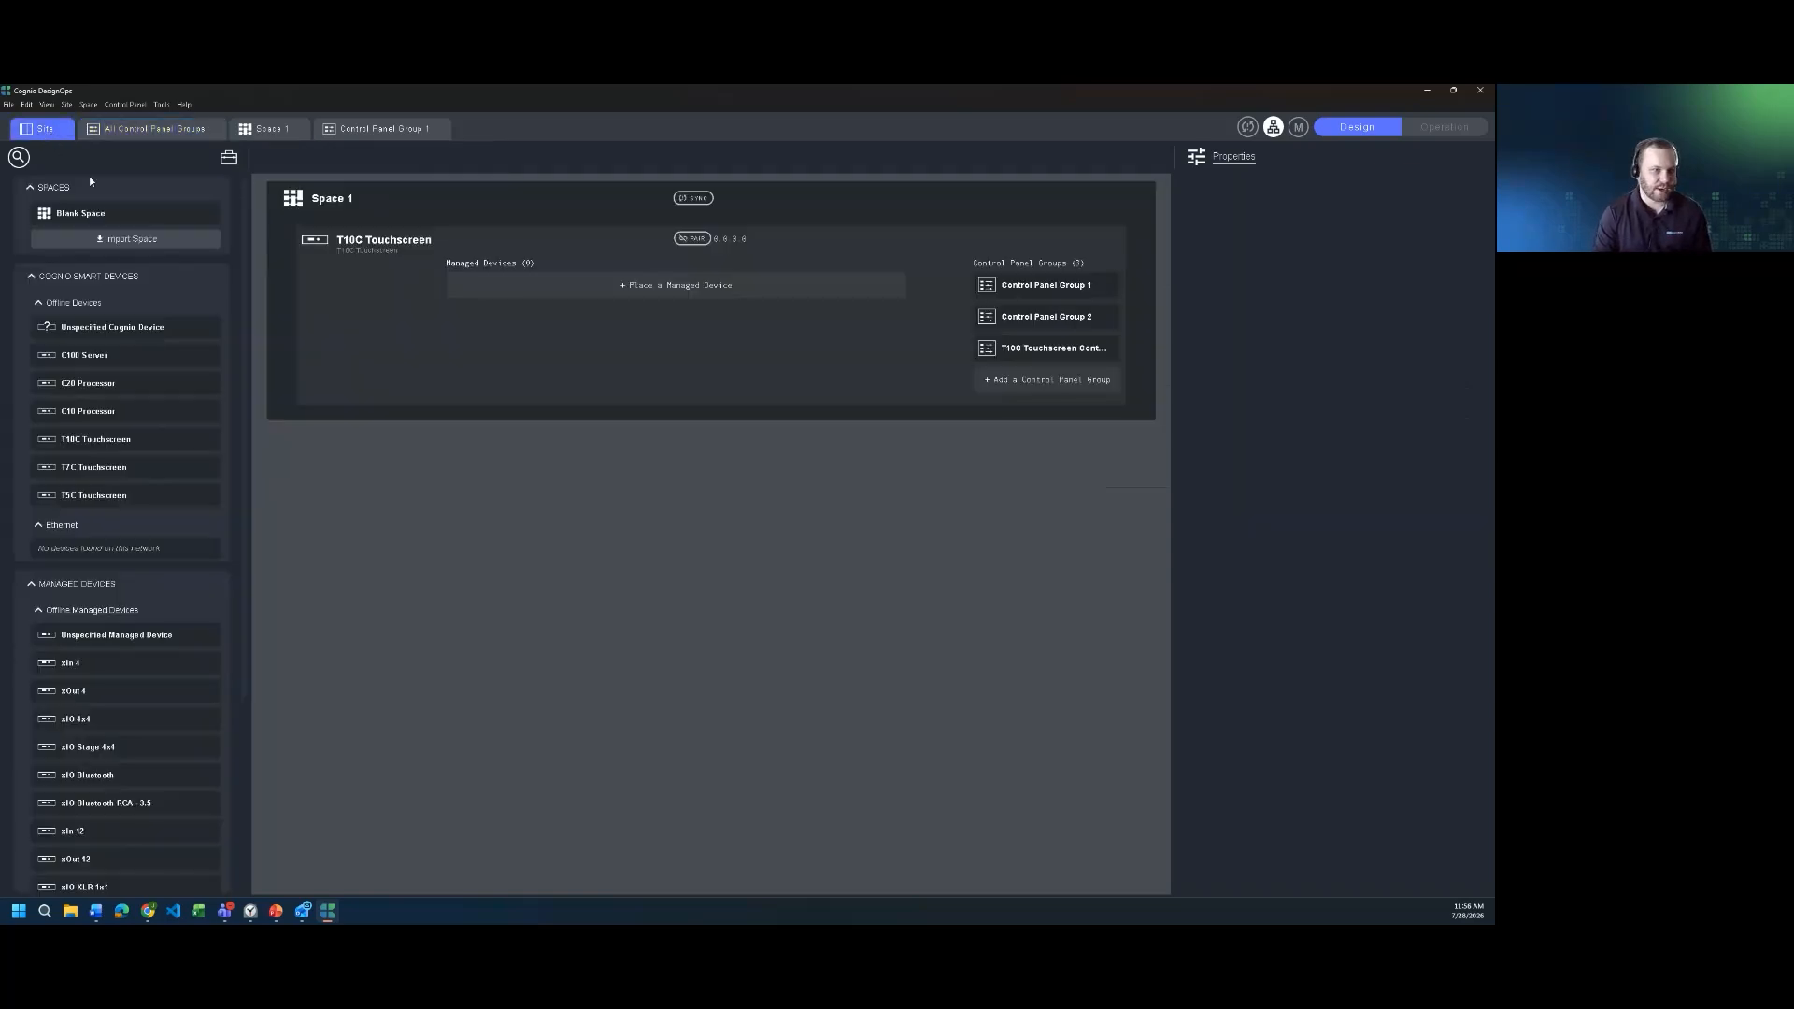